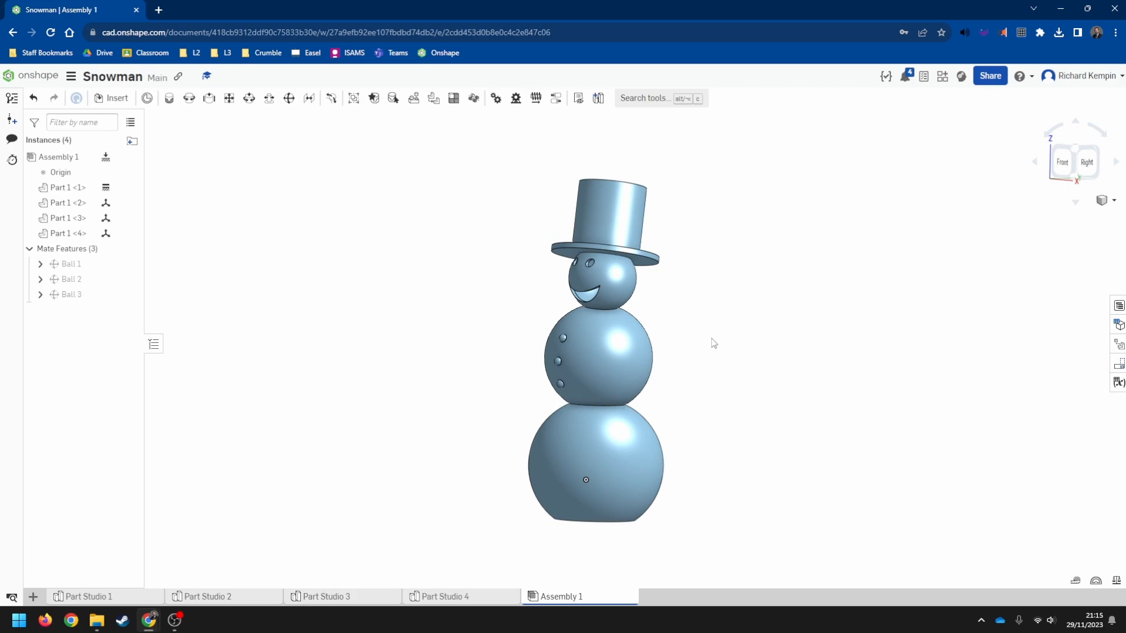
Export Part Studio 1 as a binary STL named "Snowman Base" in millimeters at Fine resolution
click(127, 597)
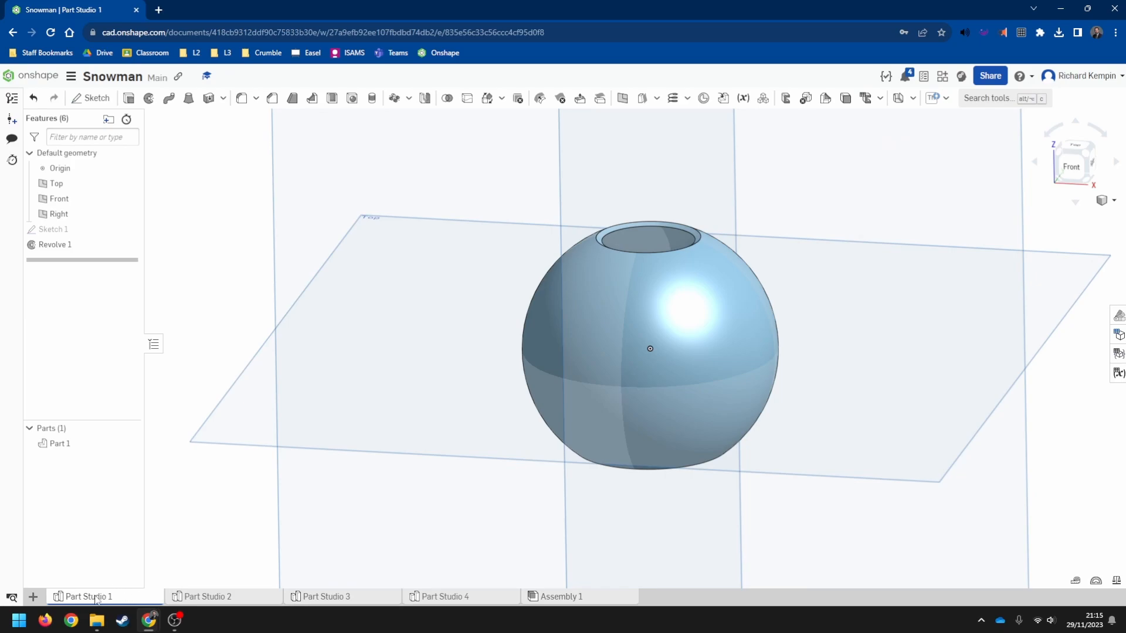
right_click(97, 598)
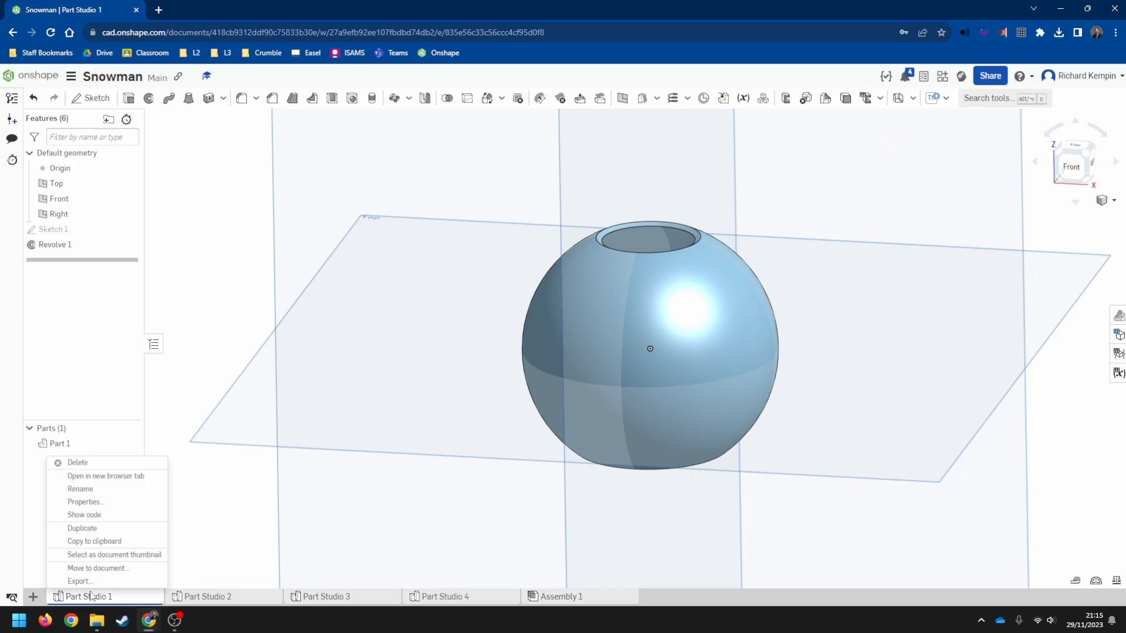
click(79, 582)
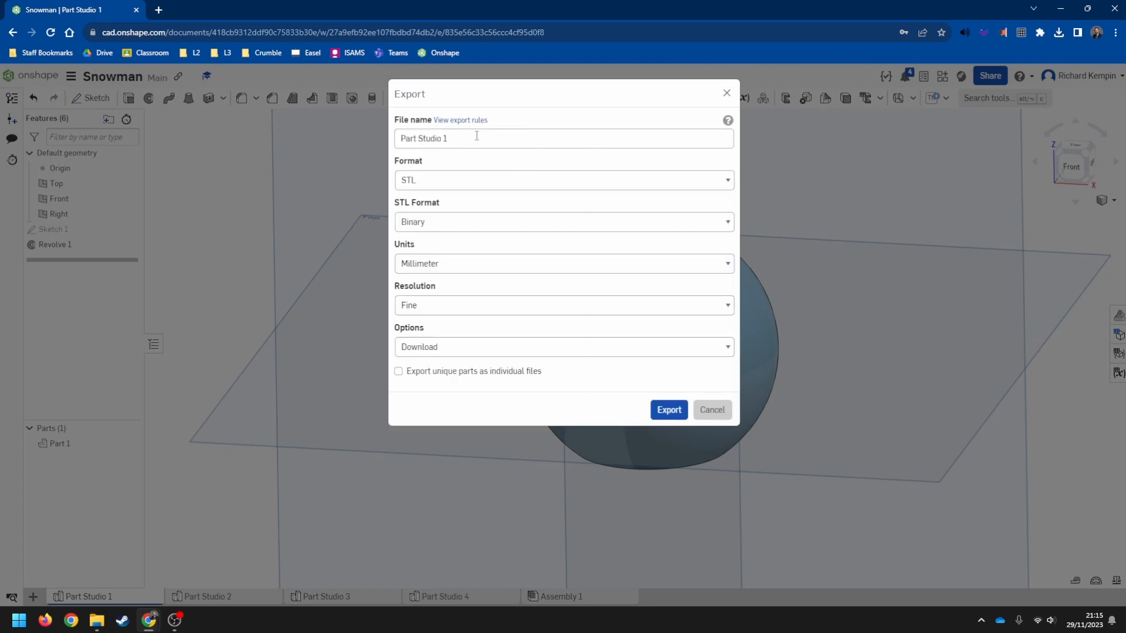
drag(477, 136, 362, 145)
text(Snowman Base)
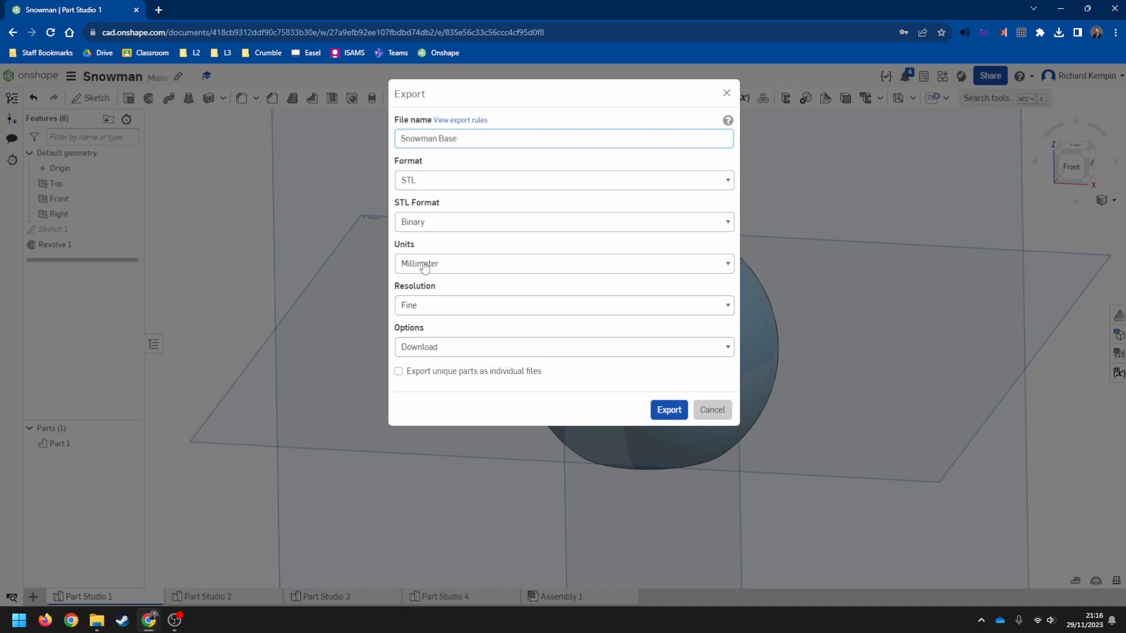
click(418, 306)
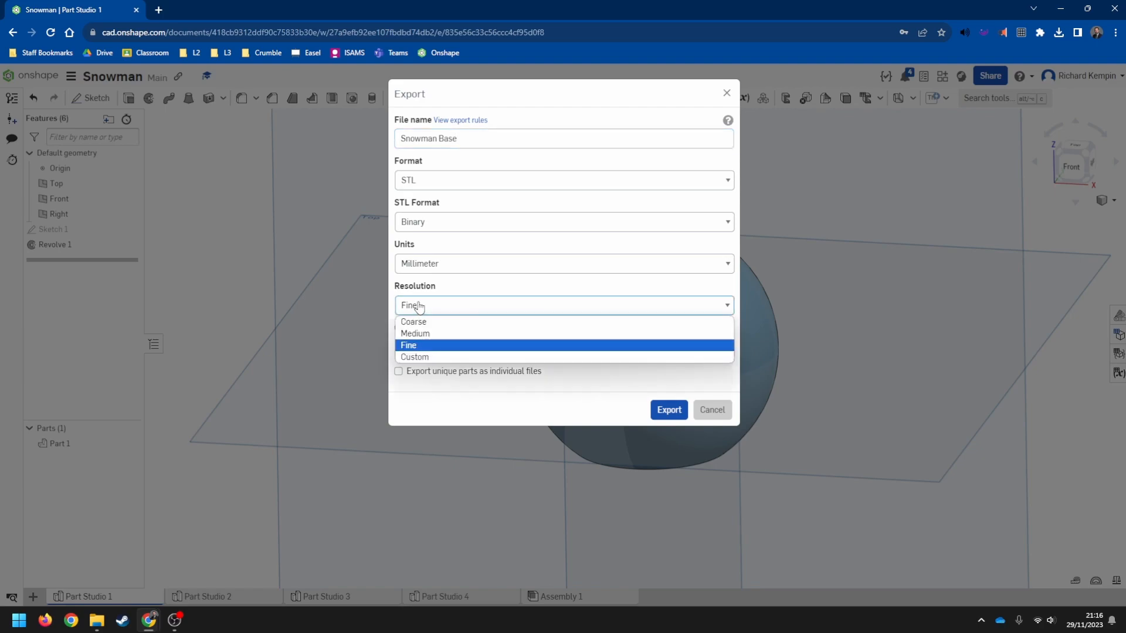
click(459, 293)
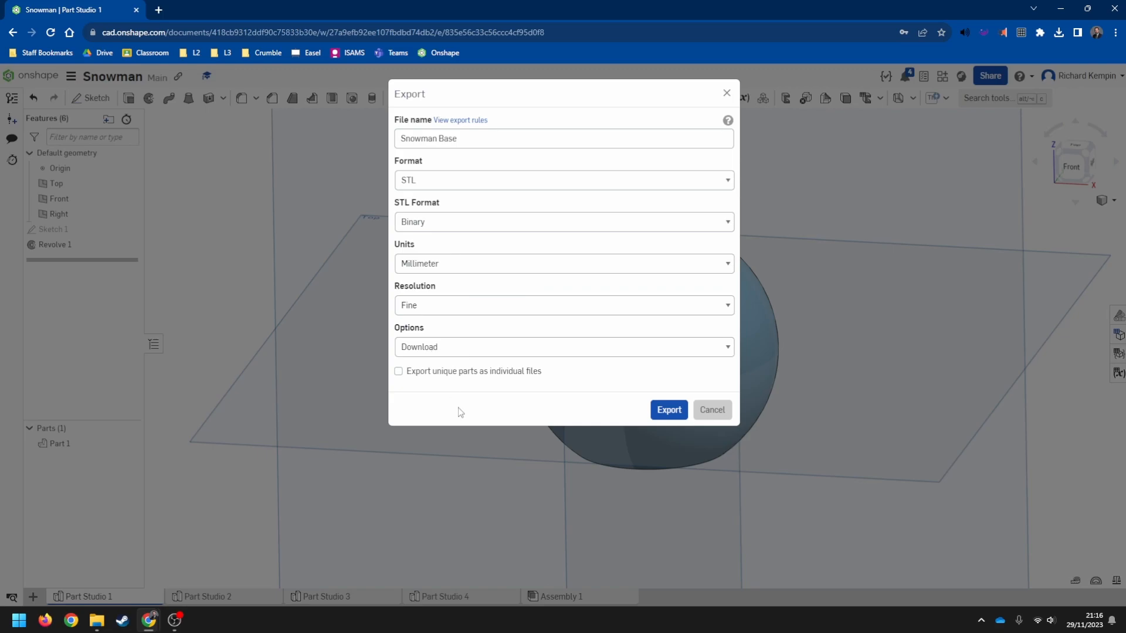
click(665, 415)
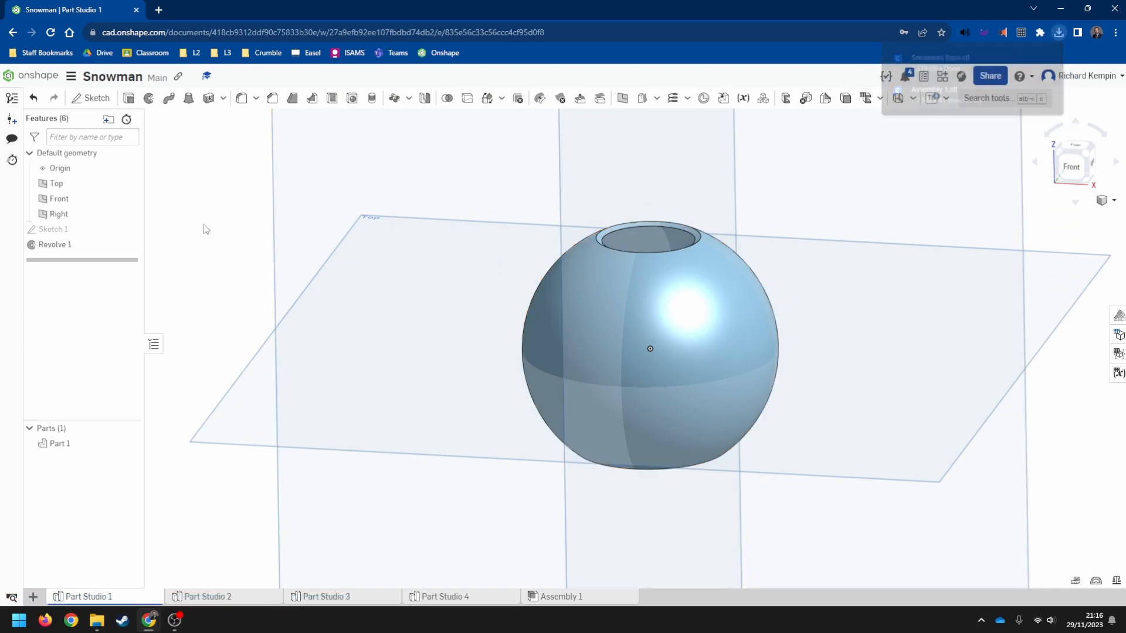
Export Part Studio 2 as an STL file named "Snowman Body"
click(210, 598)
right_click(209, 597)
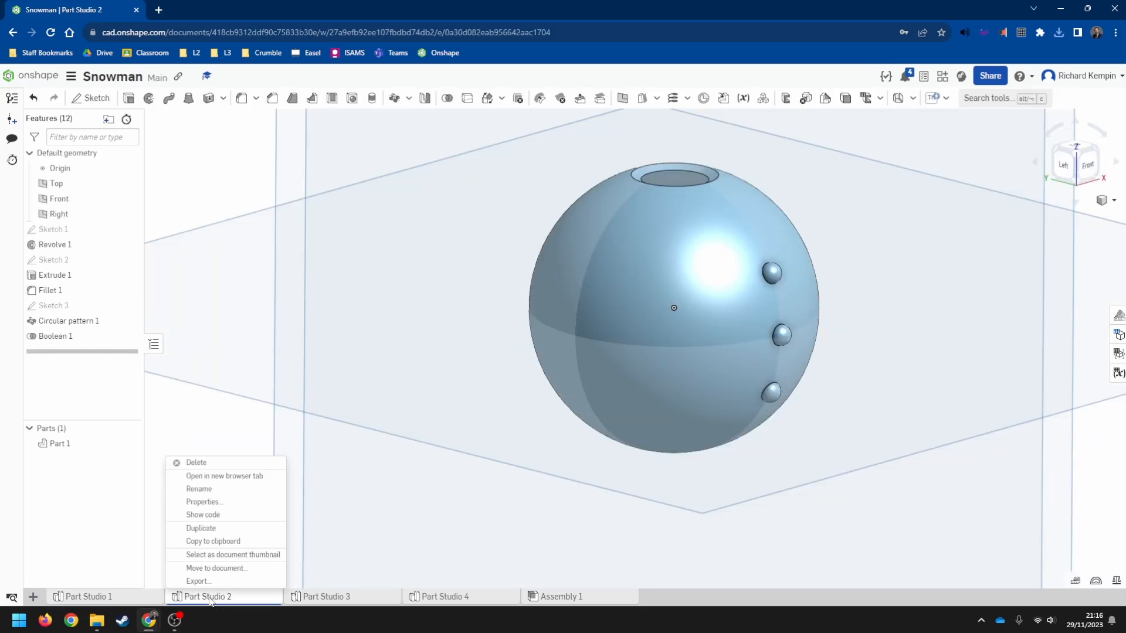
click(202, 582)
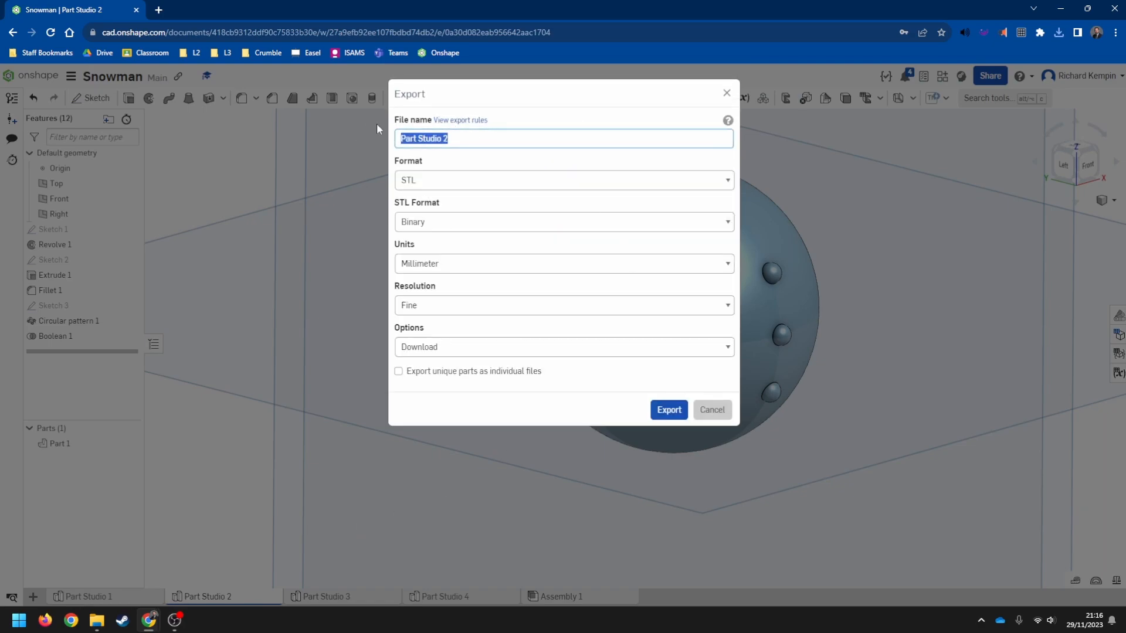
text(Snowman Body)
click(667, 409)
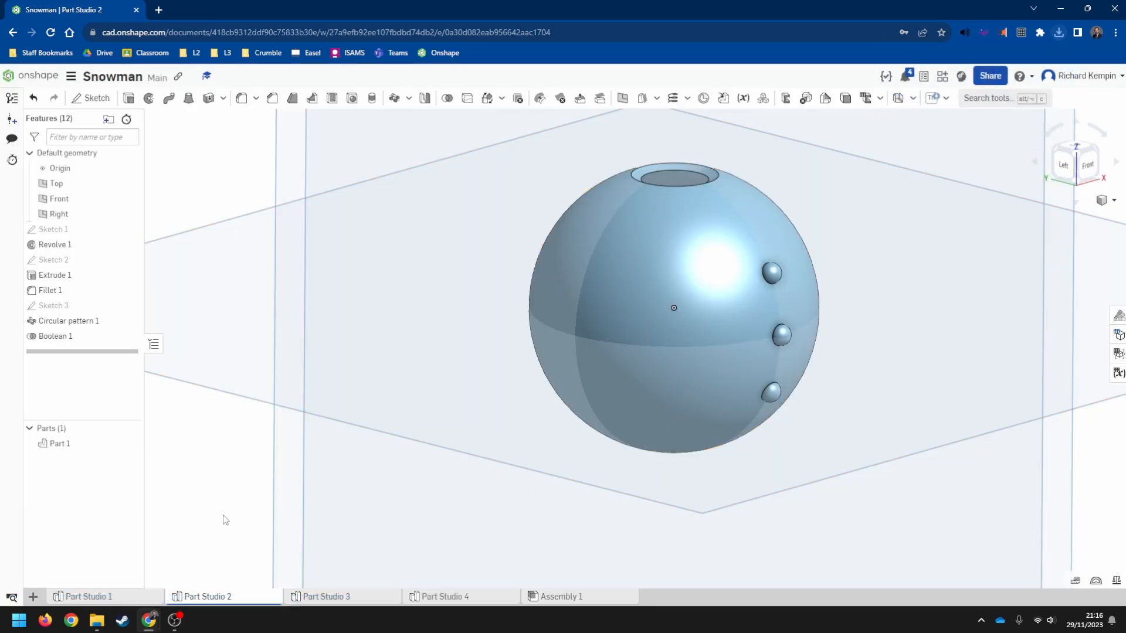
Export Part Studio 3 as an STL file named "Snowman Head"
click(340, 597)
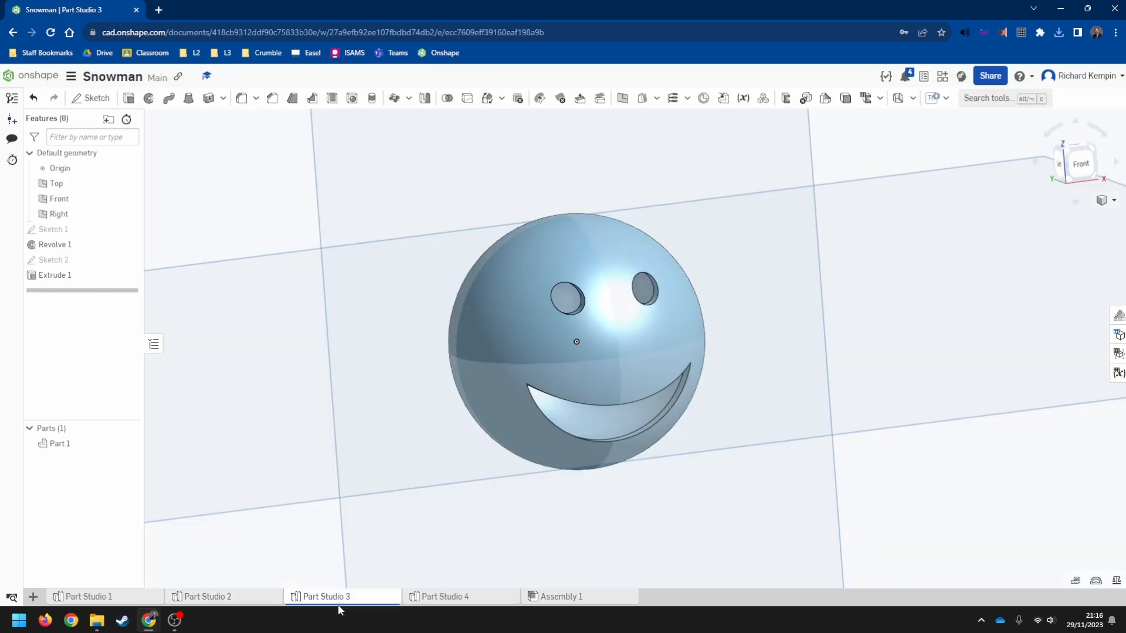
right_click(338, 598)
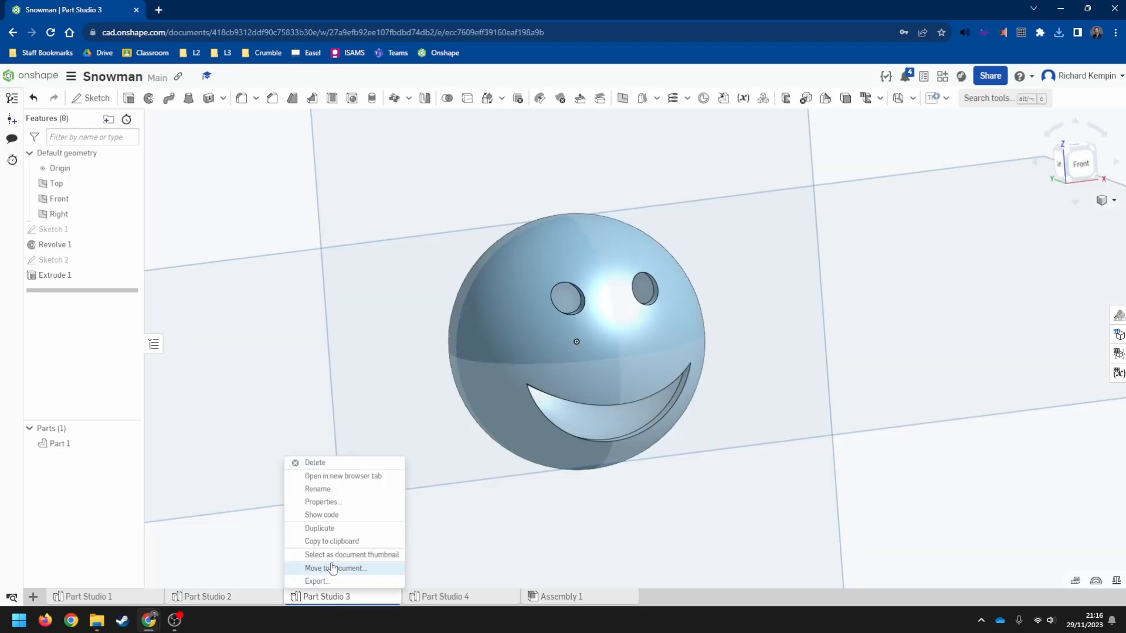
click(384, 580)
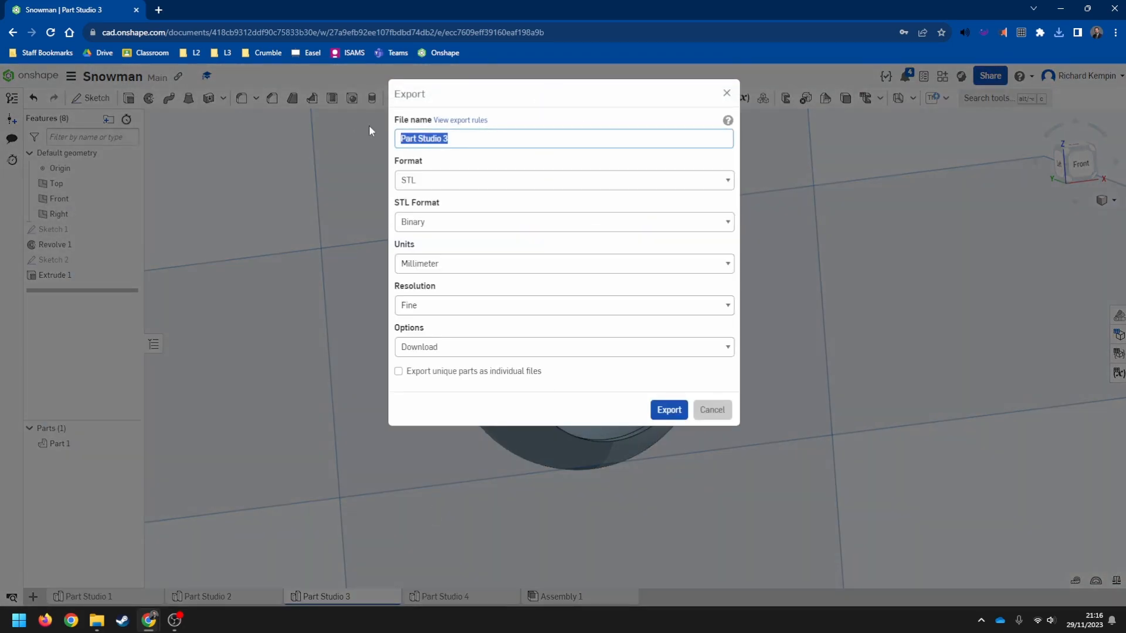
text(Sno)
key(BackSpace)
key(BackSpace)
text(nowman Head)
click(656, 413)
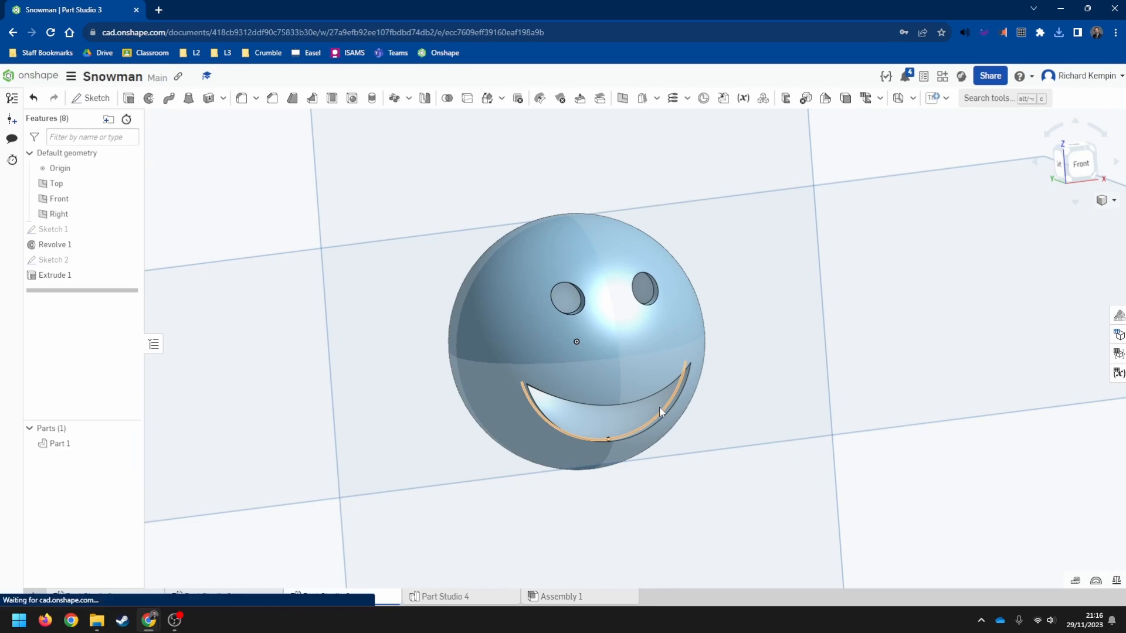
In Part Studio 4, edit the hat's Sketch 1 and round the inner upper-left corner with a 12 mm sketch fillet
click(453, 598)
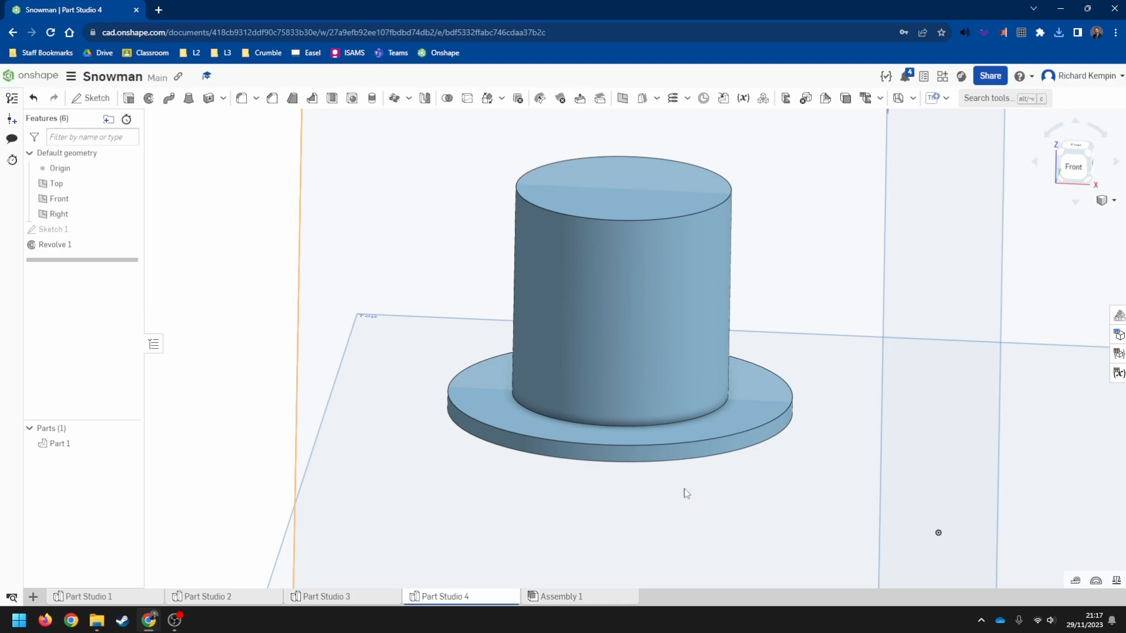
mouse_move(682, 512)
right_down()
mouse_move(681, 417)
mouse_move(701, 389)
mouse_move(671, 420)
mouse_move(686, 447)
mouse_move(679, 510)
right_up()
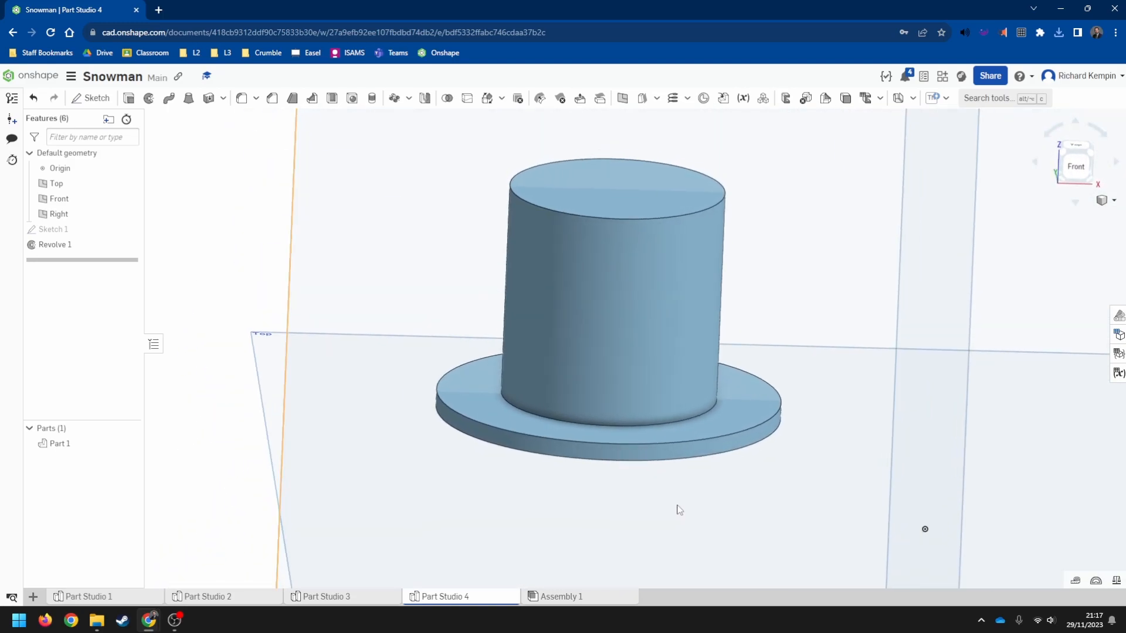
right_click(54, 232)
click(81, 257)
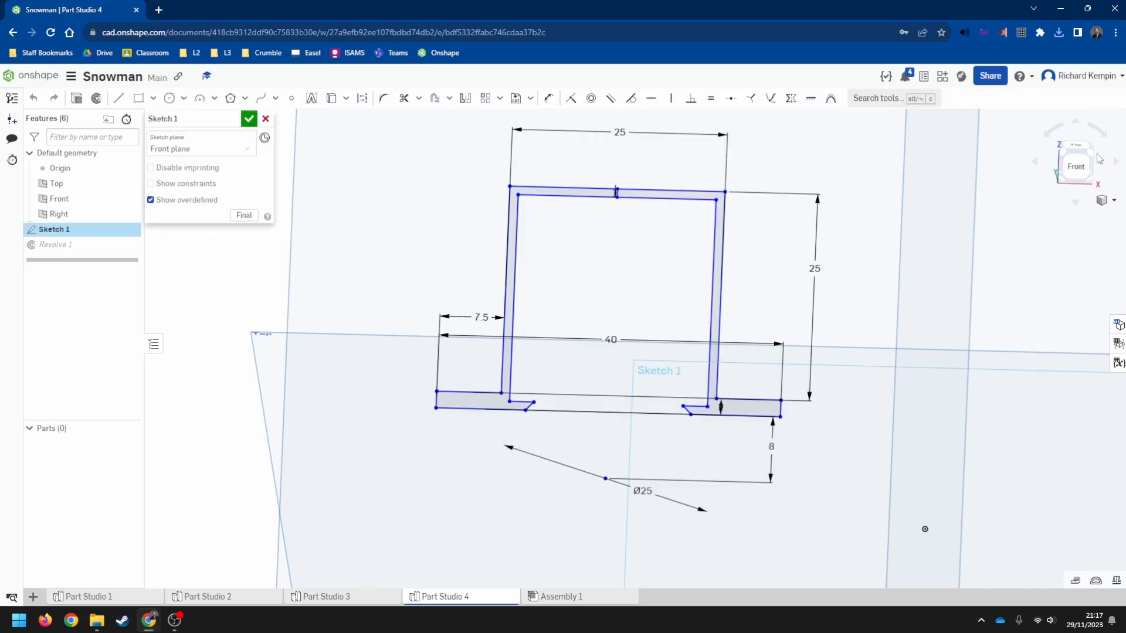
click(1078, 166)
scroll(506, 251, up, 8)
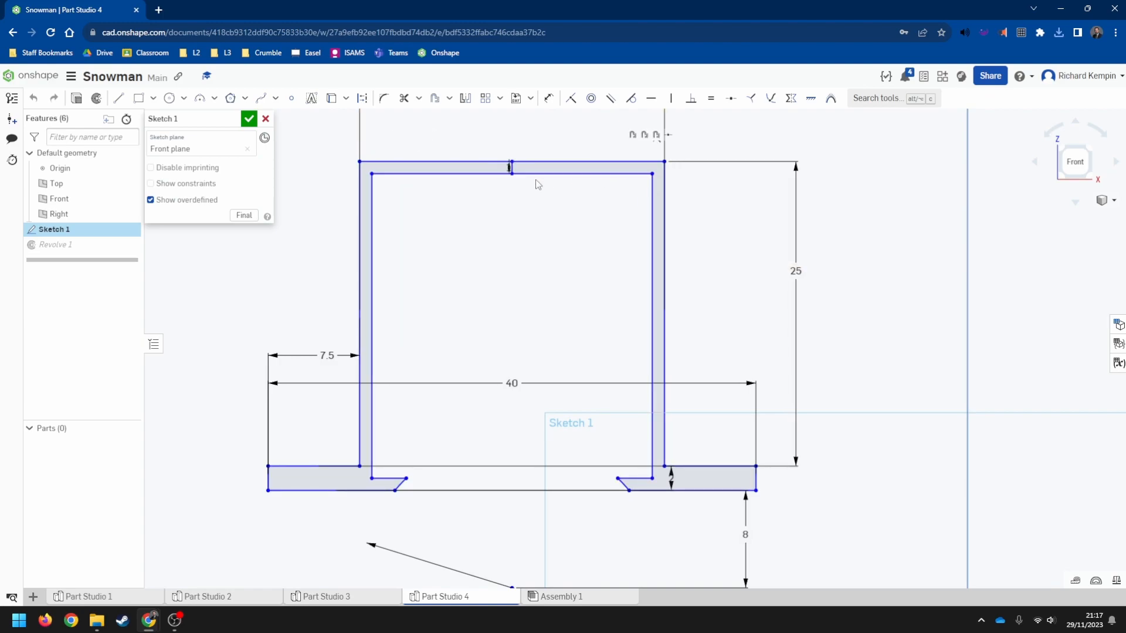
click(384, 101)
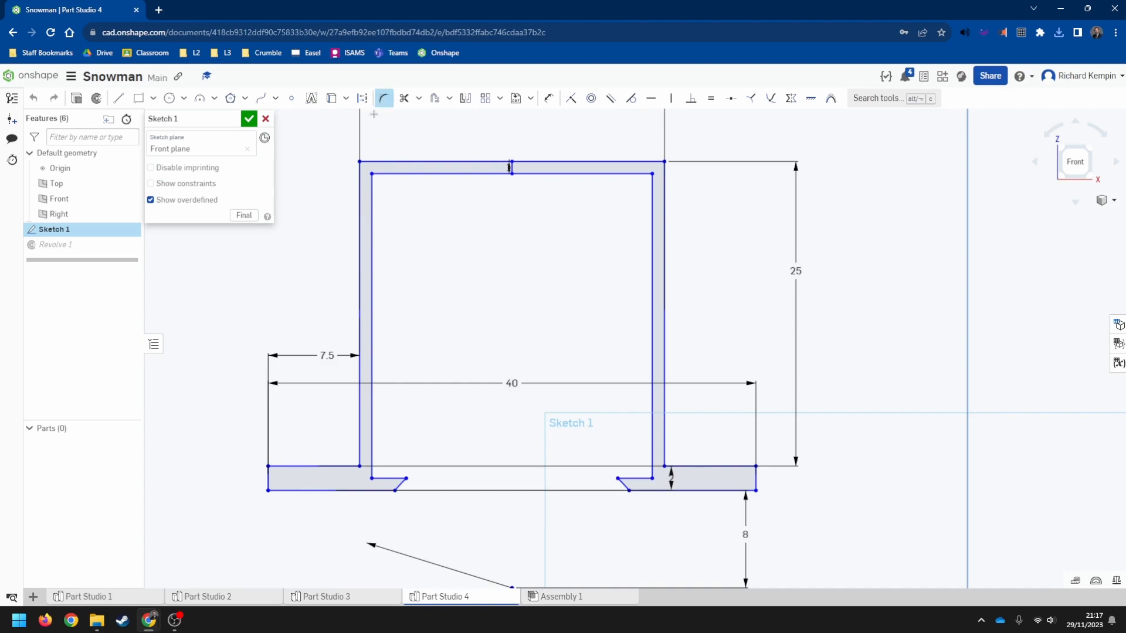
click(379, 175)
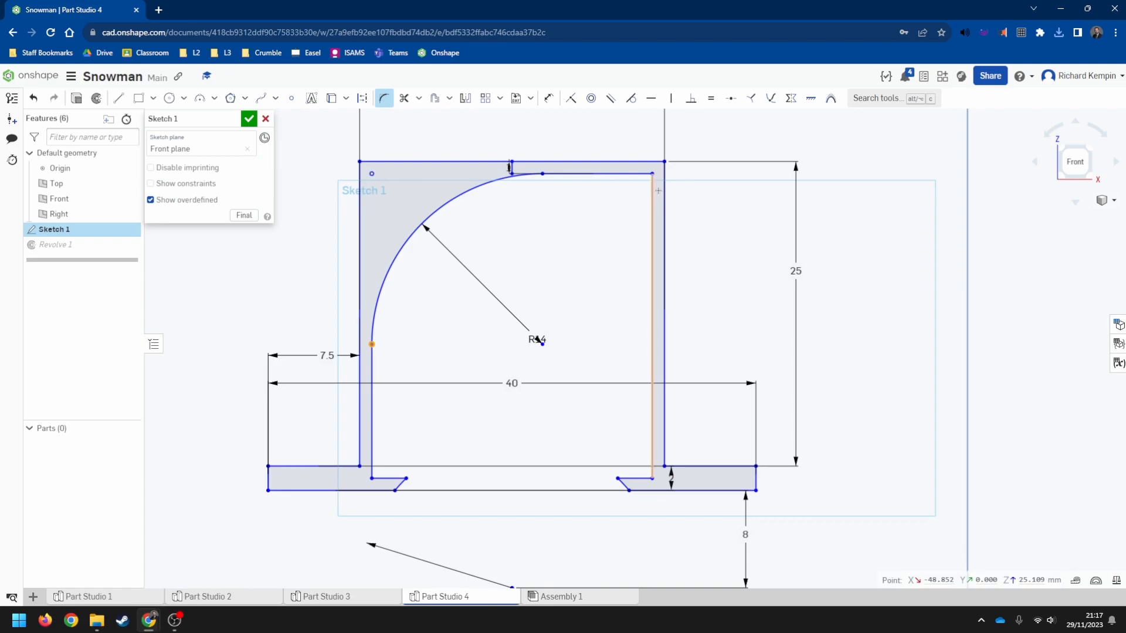
click(652, 174)
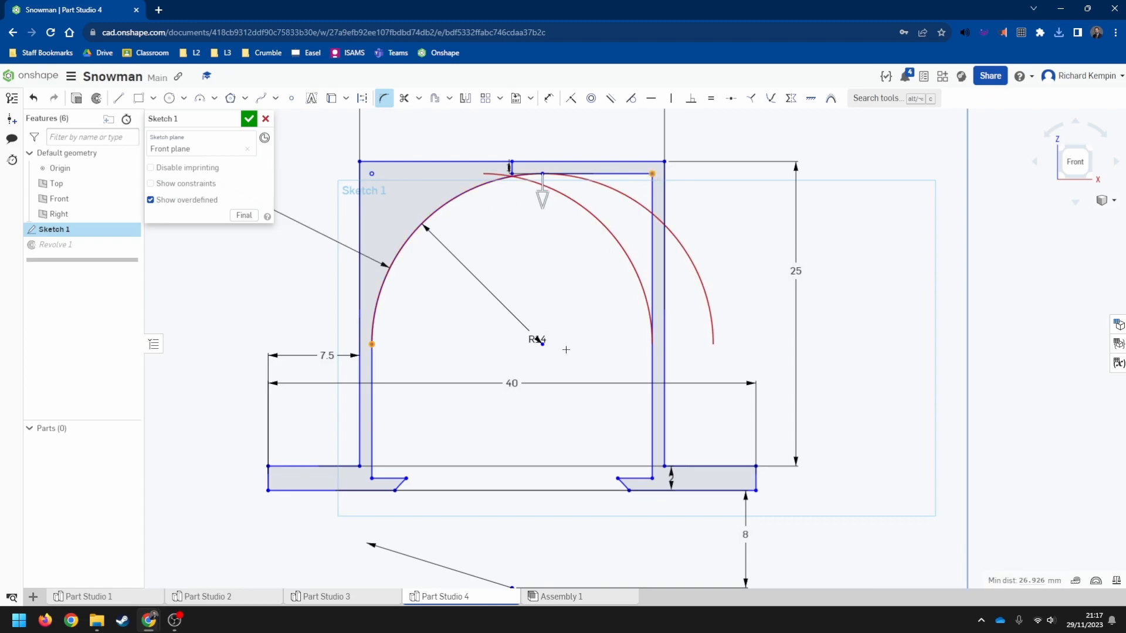
double_click(538, 340)
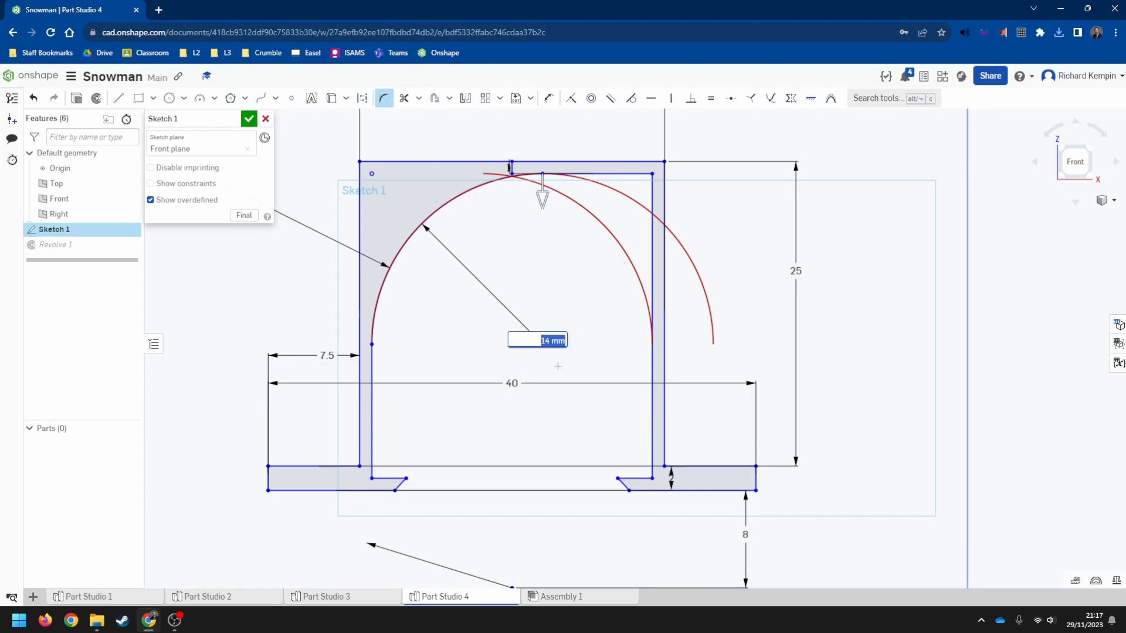
text(12)
key(Return)
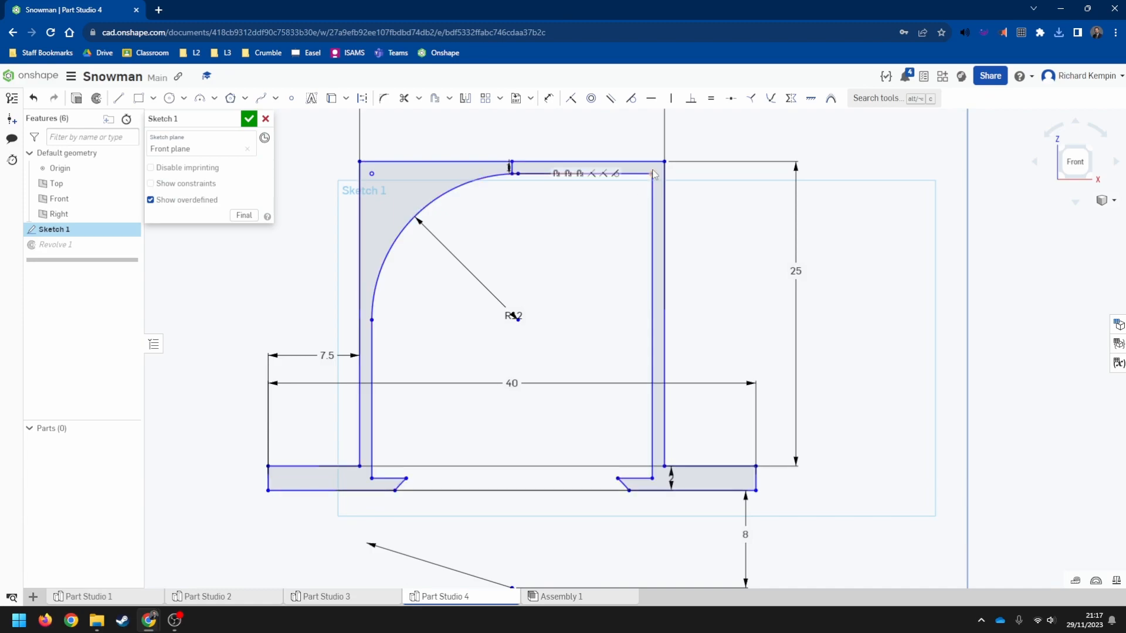
Try to add a sketch fillet to the inner upper-right corner of the hat profile
click(382, 100)
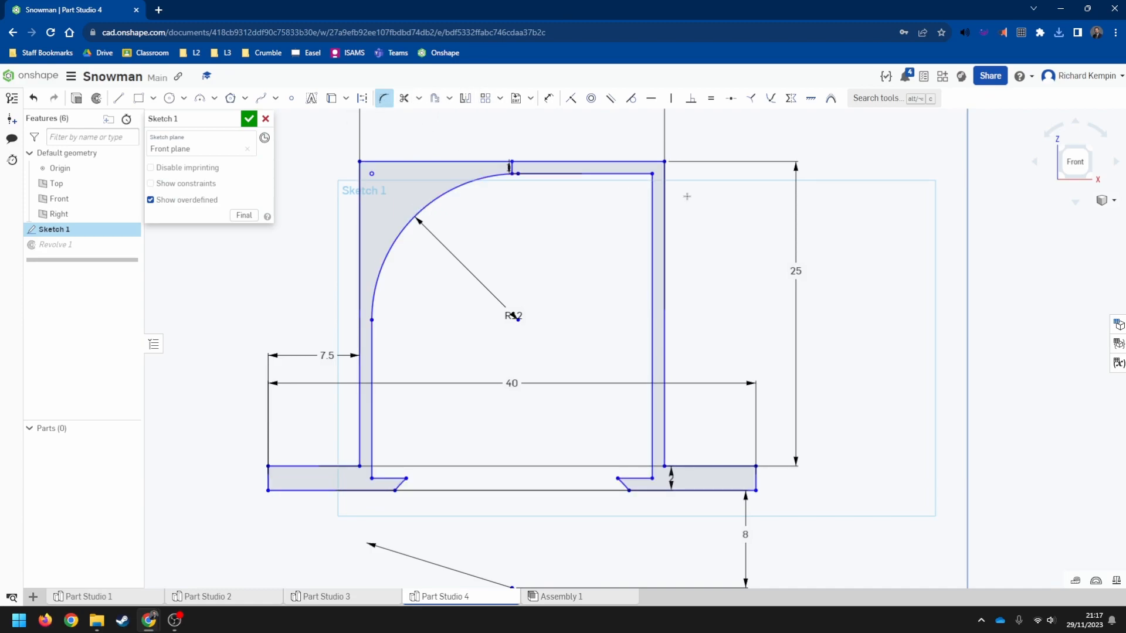
click(641, 332)
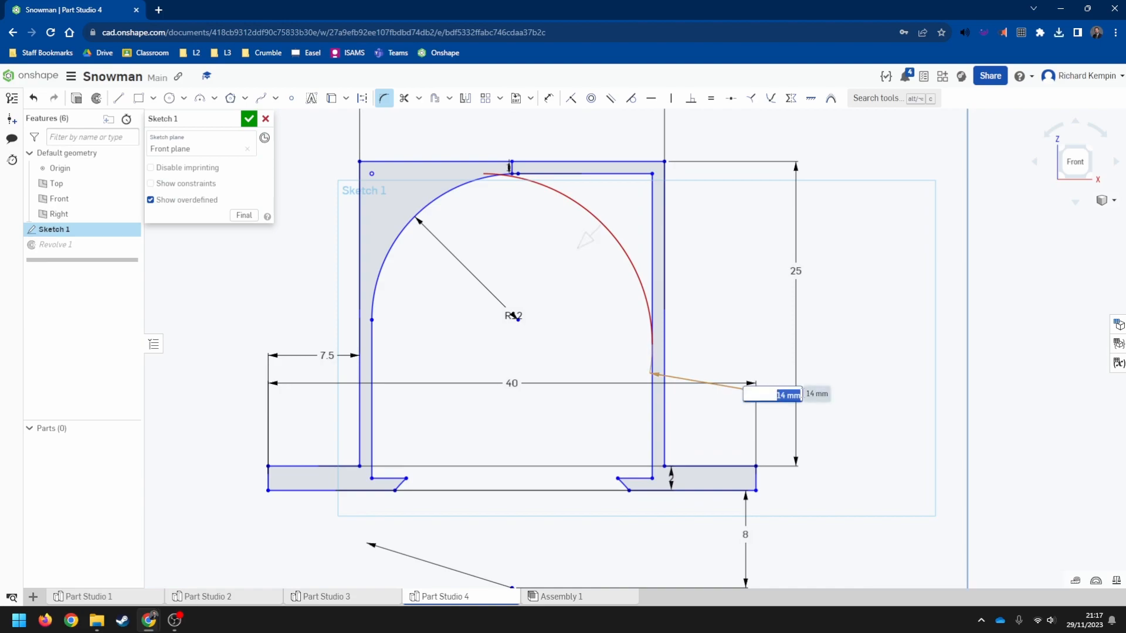
key(Return)
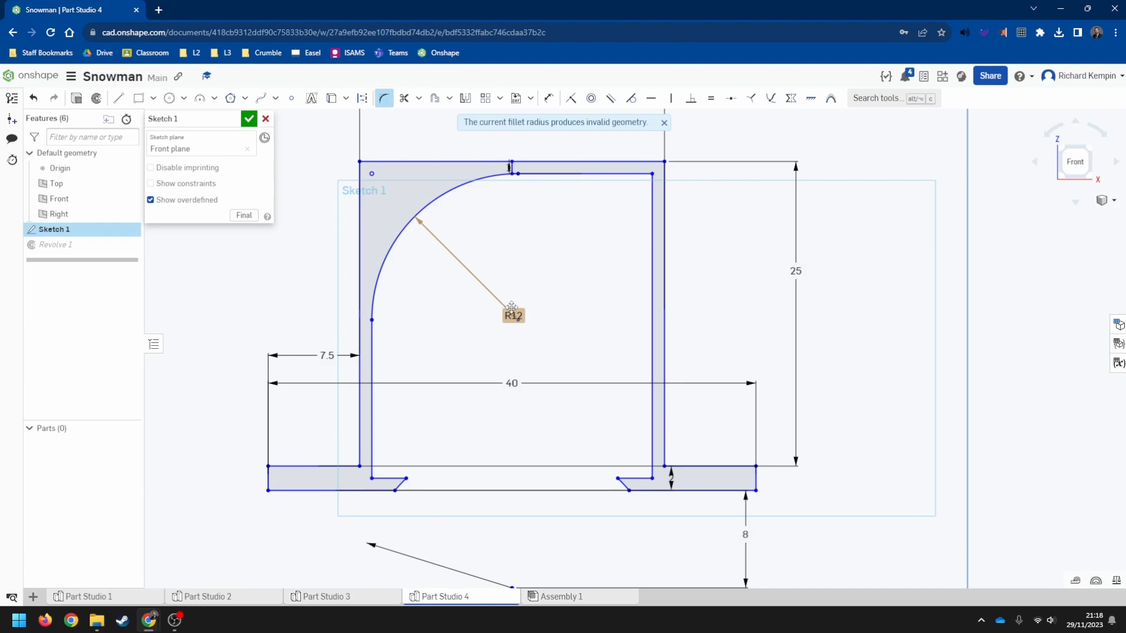
Set the radius of the inner upper-left fillet in the hat sketch to 10 mm
double_click(524, 319)
text(10)
key(Return)
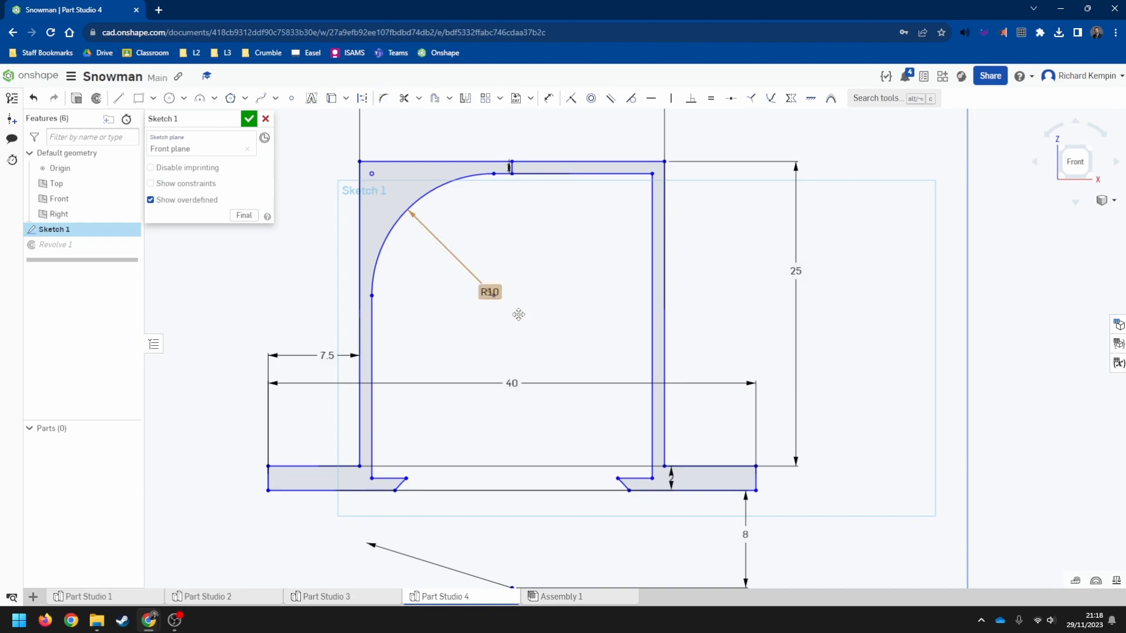
Round the inner upper-right corner of the hat profile with a 10 mm sketch fillet, and discard the sketch edits
click(383, 98)
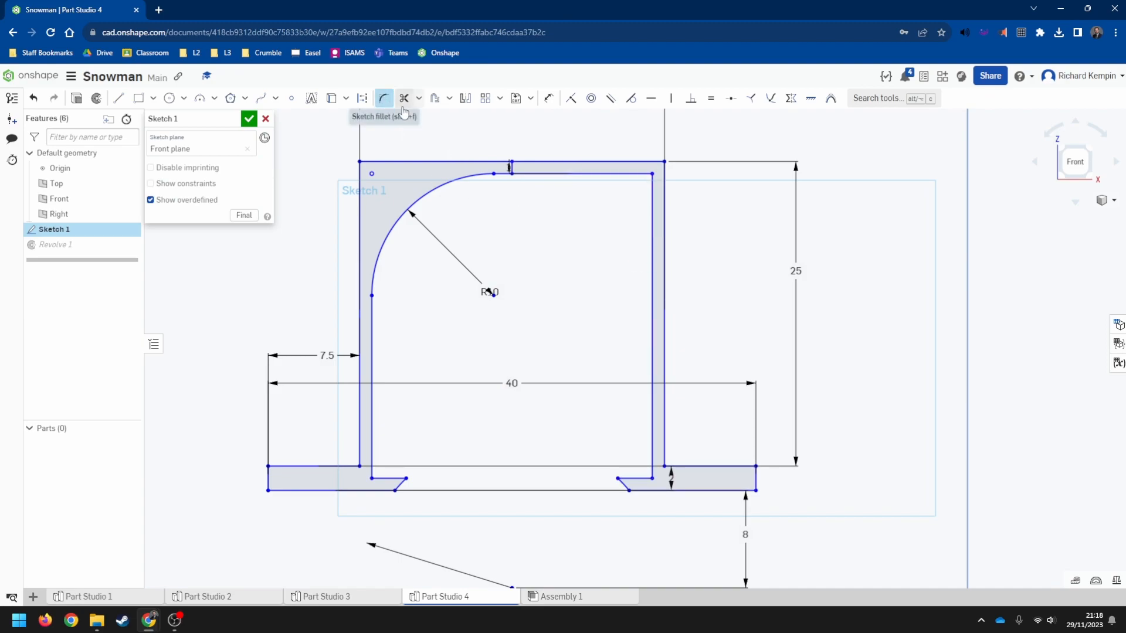
click(651, 174)
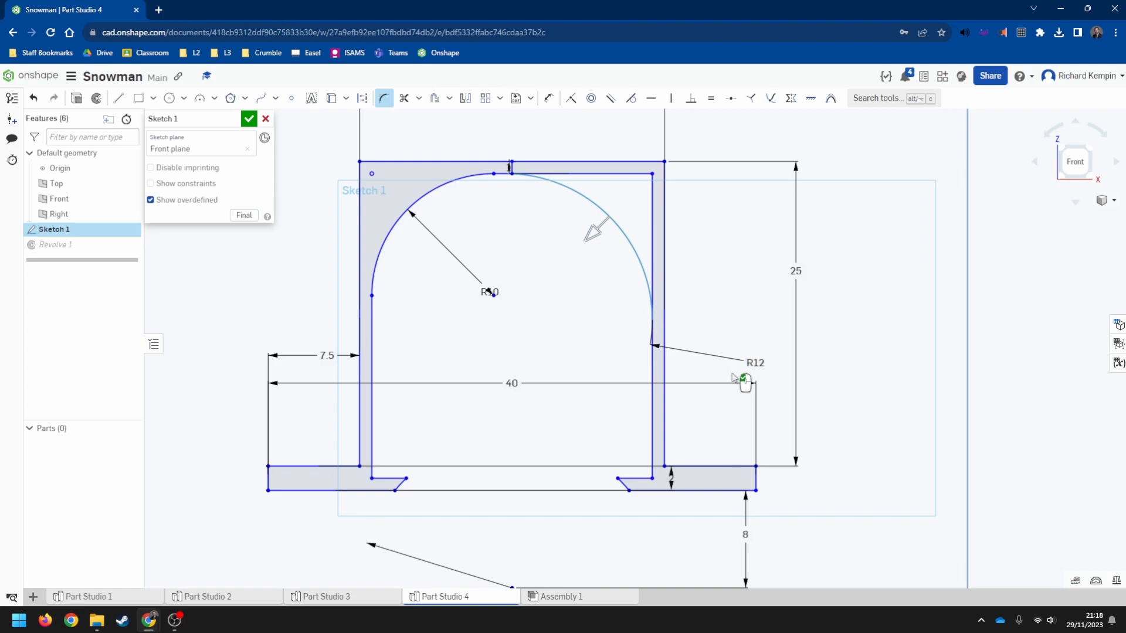
double_click(758, 364)
text(10)
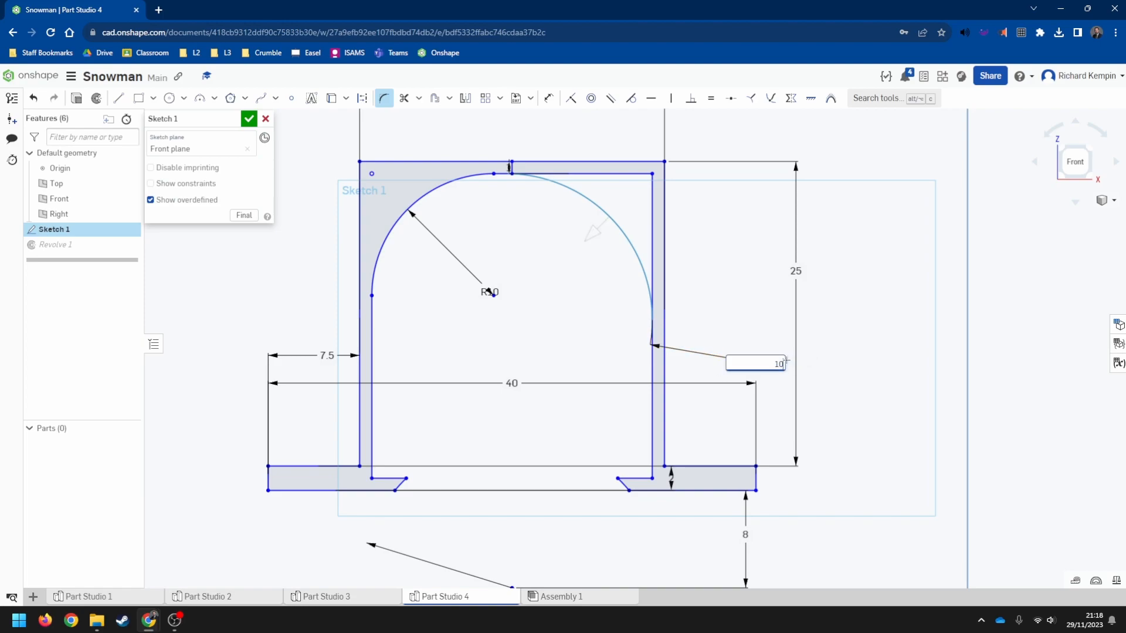
key(Return)
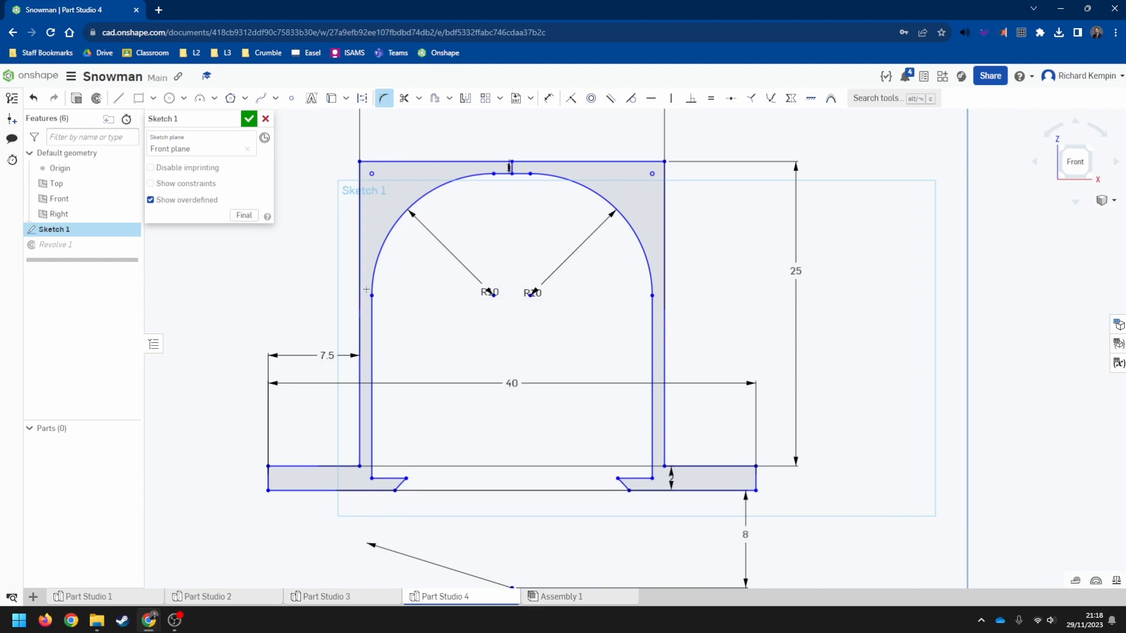
click(266, 120)
mouse_move(765, 185)
right_down()
mouse_move(750, 204)
mouse_move(762, 192)
right_up()
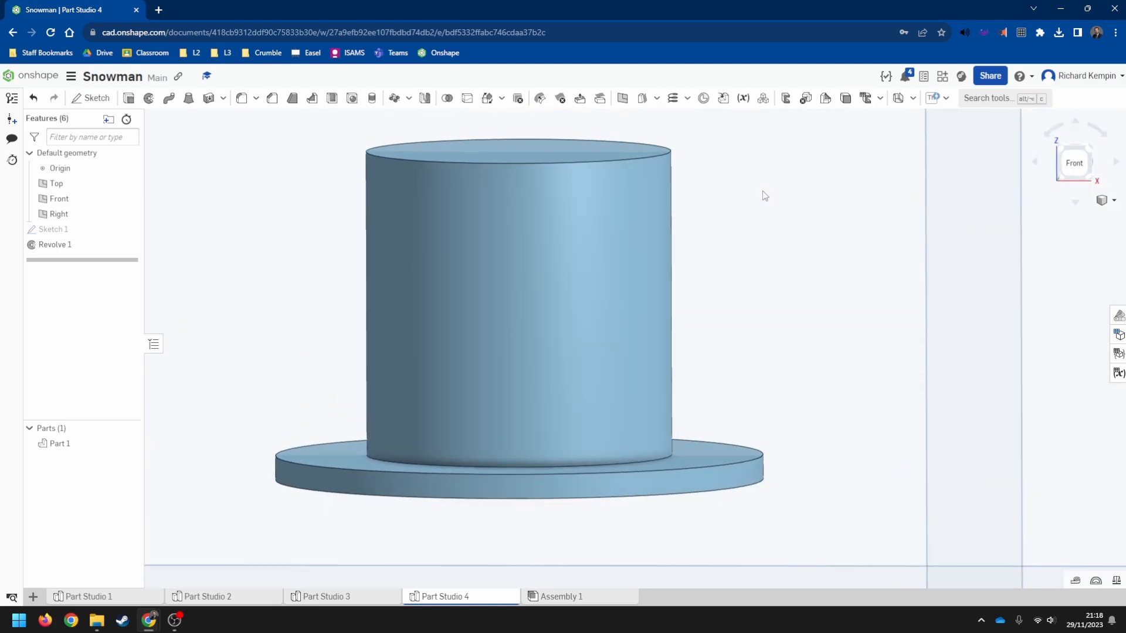
Export Part Studio 4 as an STL file named "Snowman Top Hat"
right_click(448, 602)
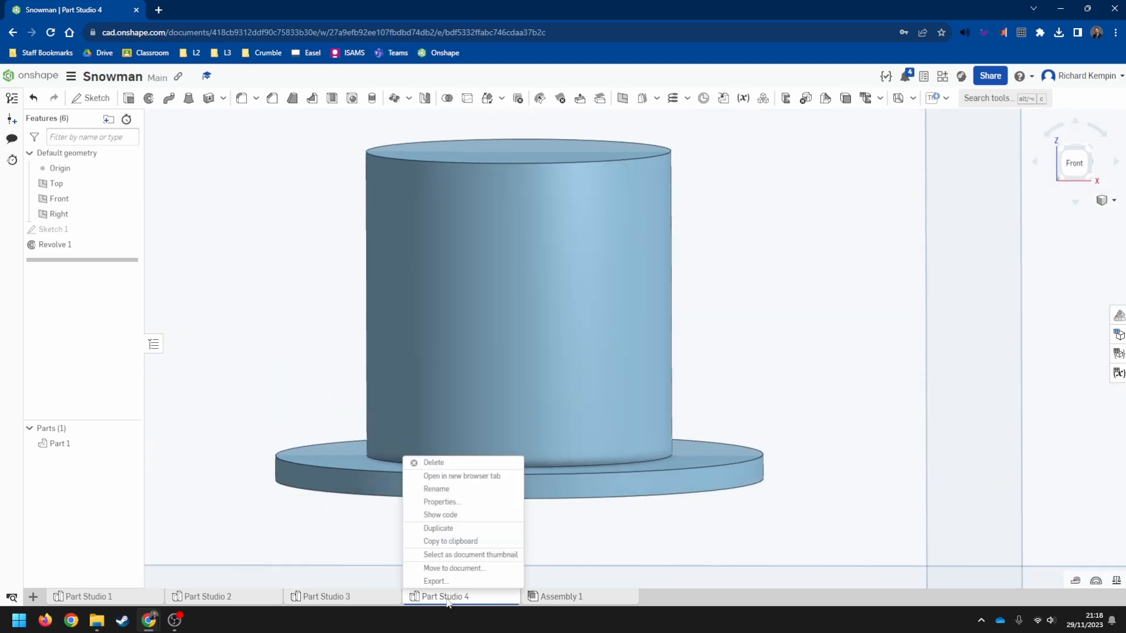
click(434, 581)
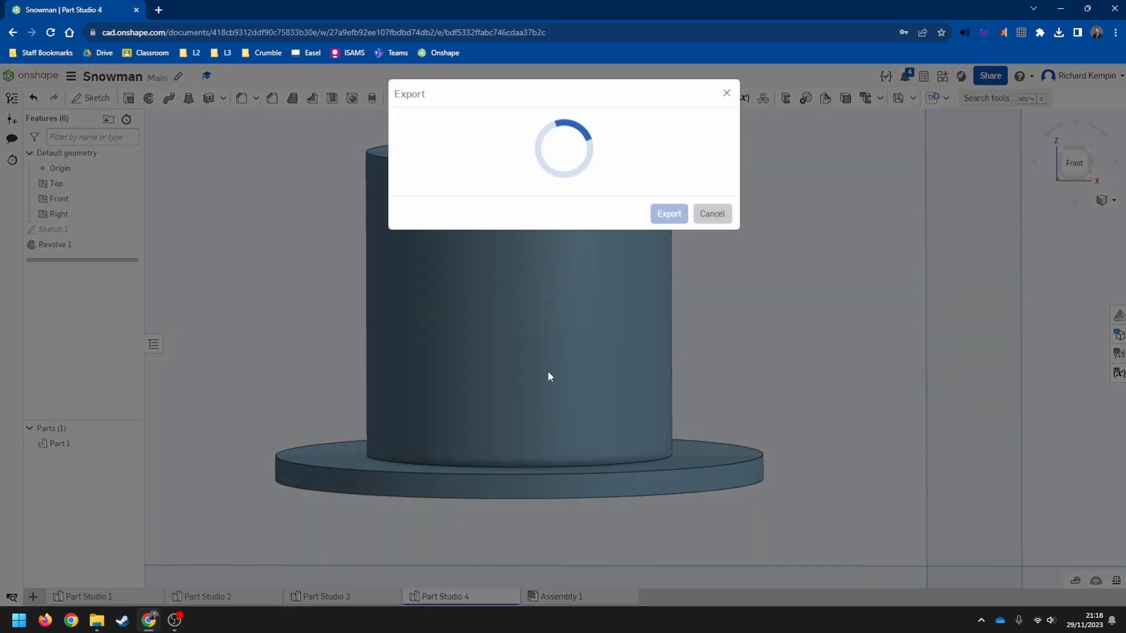
drag(478, 138, 392, 143)
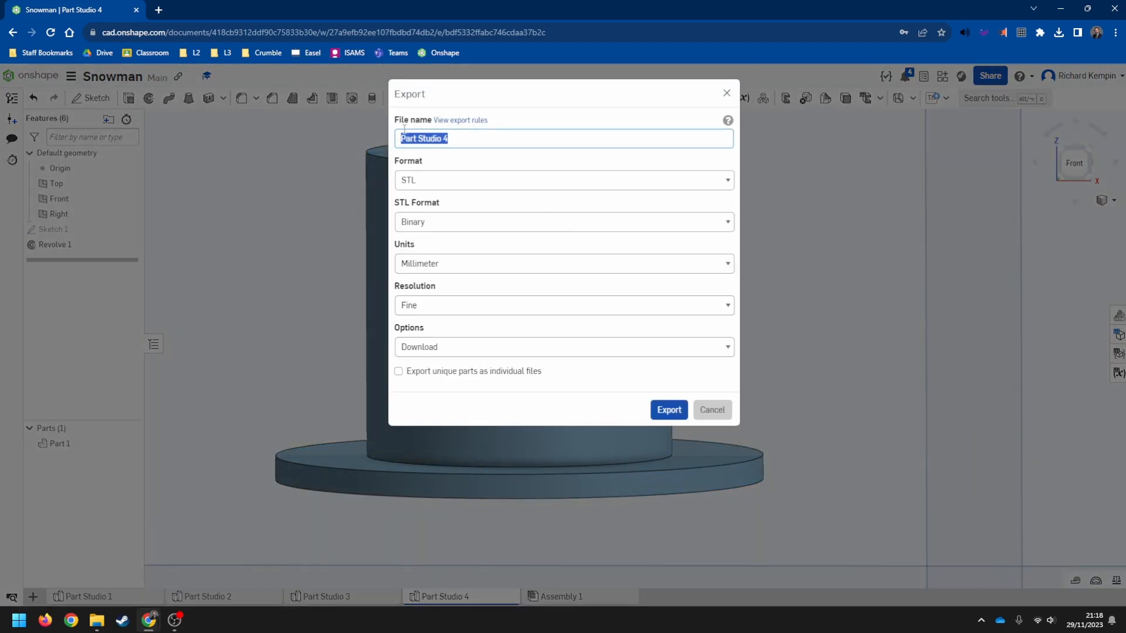
text(Snowman Top Hat)
click(669, 410)
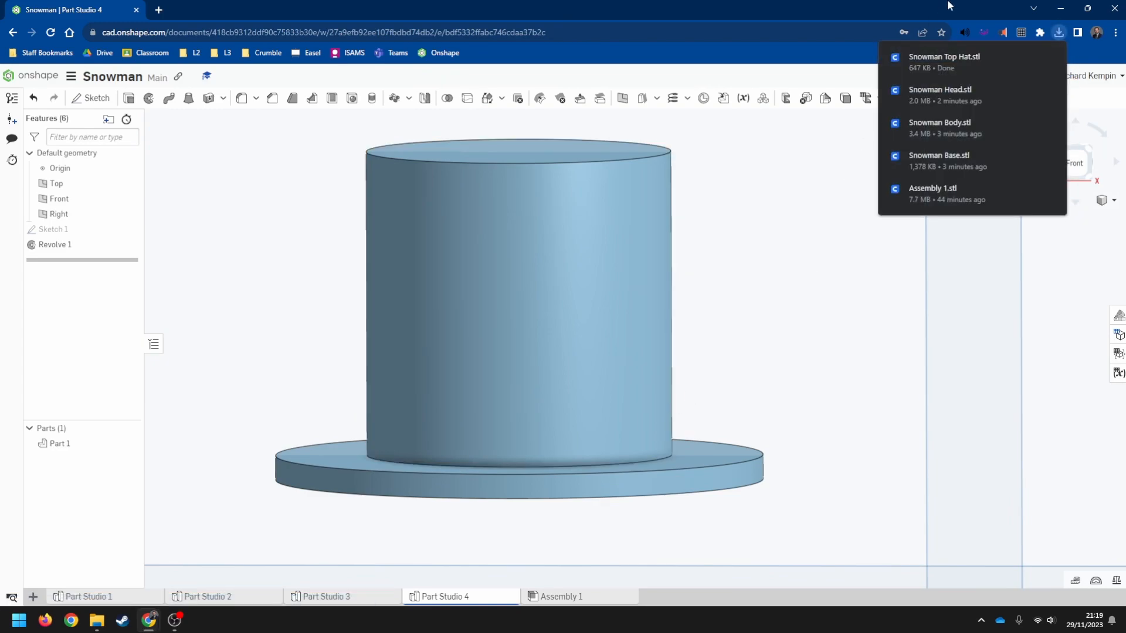
click(797, 399)
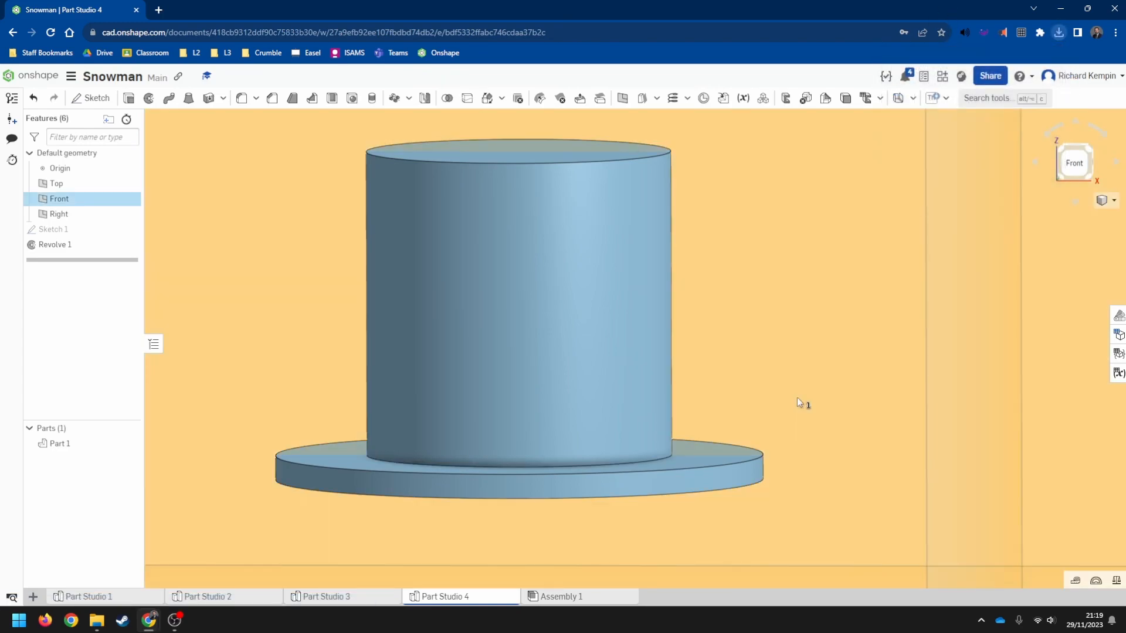
click(801, 393)
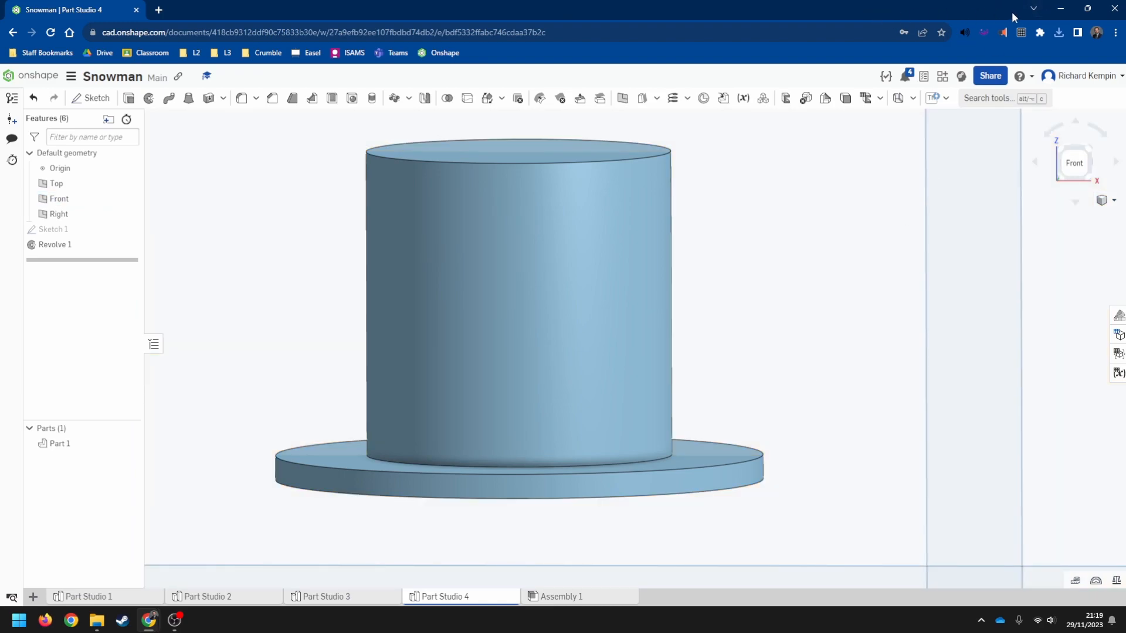
Switch to PrusaSlicer and open the Configuration Wizard for adding or removing printers, without installing the configuration update
click(1060, 10)
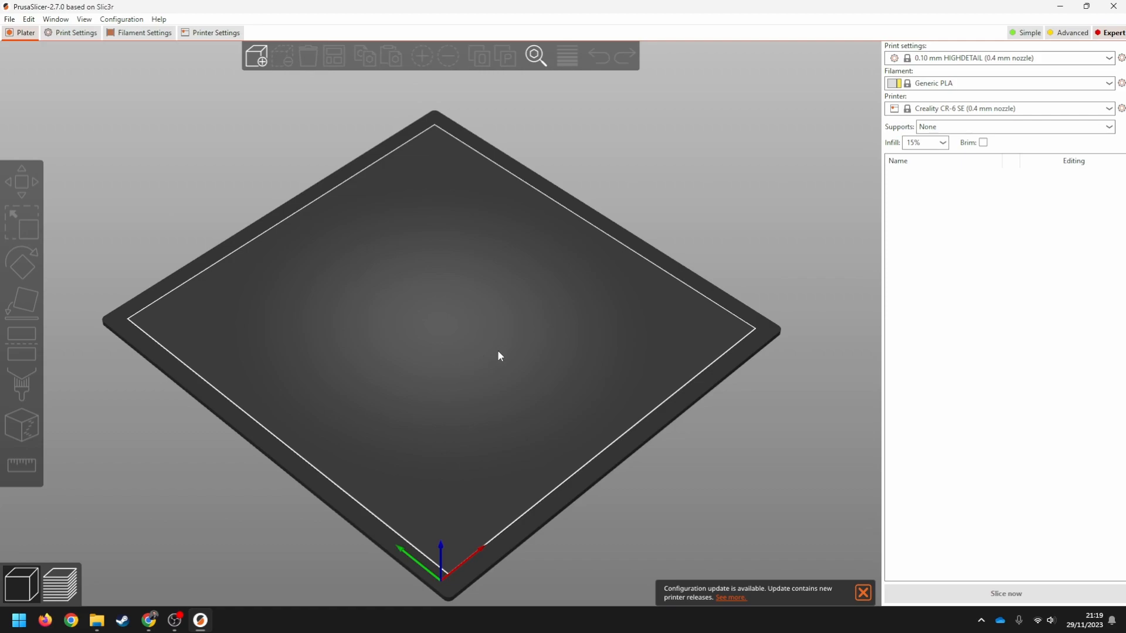
click(216, 33)
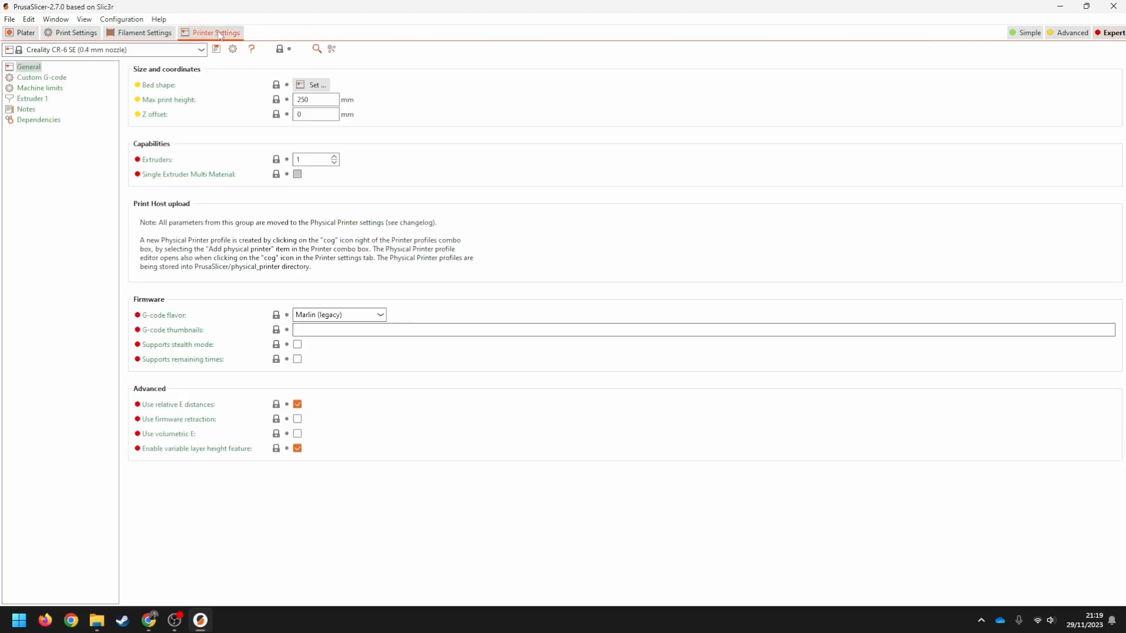
click(201, 51)
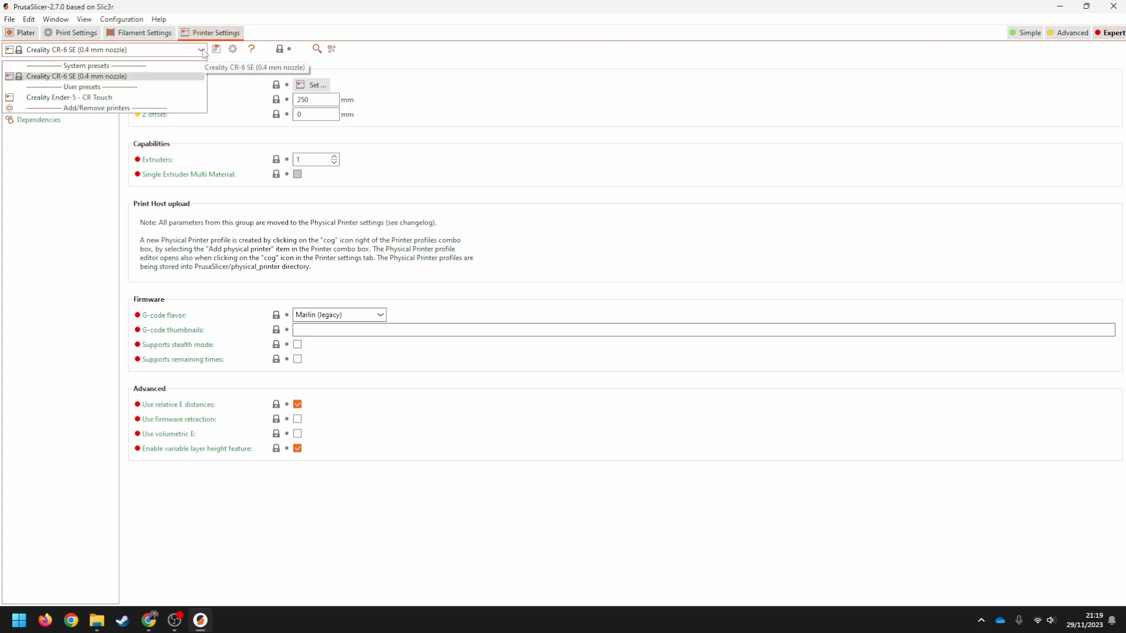
click(104, 109)
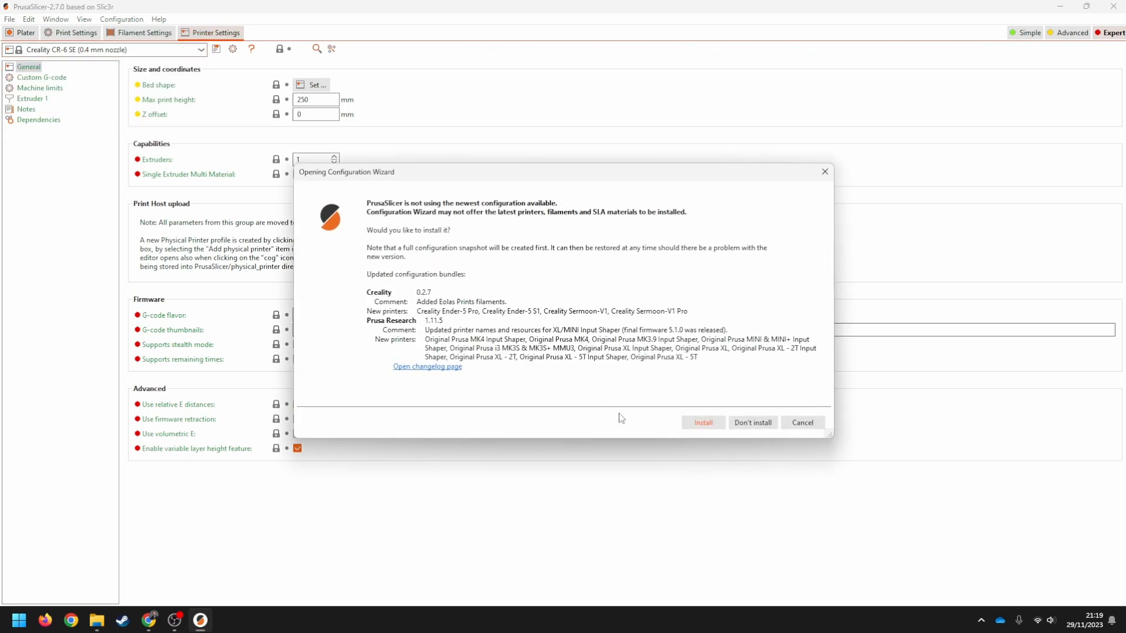
click(750, 424)
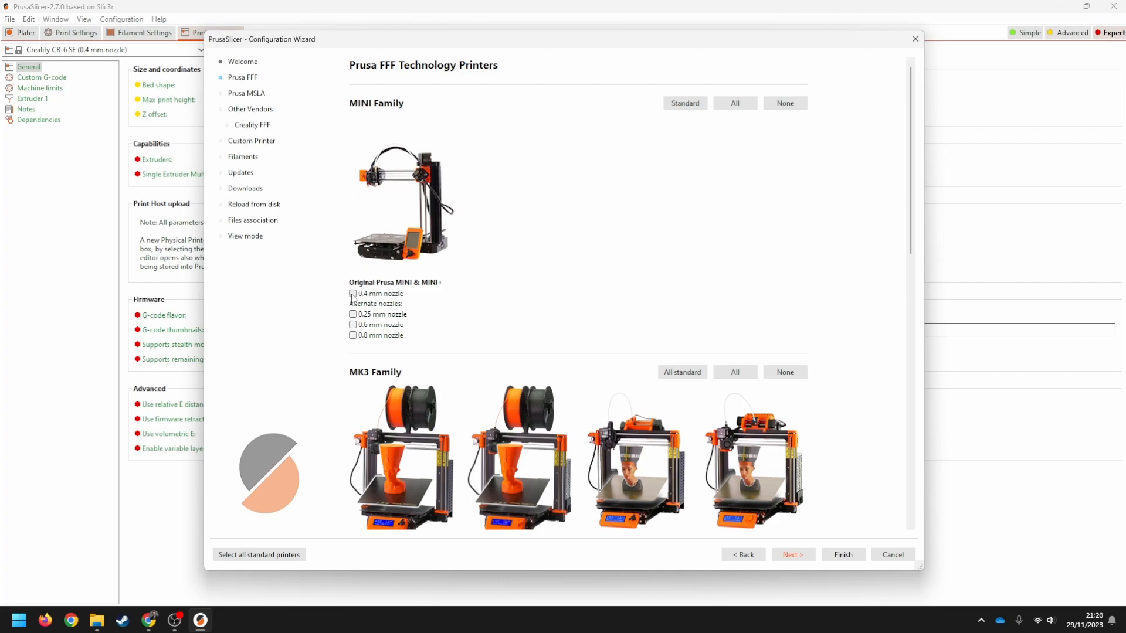
Go through the Creality printers of the other vendors, keep the CR-6 SE with 0.4 mm nozzle enabled, and finish the wizard
click(250, 111)
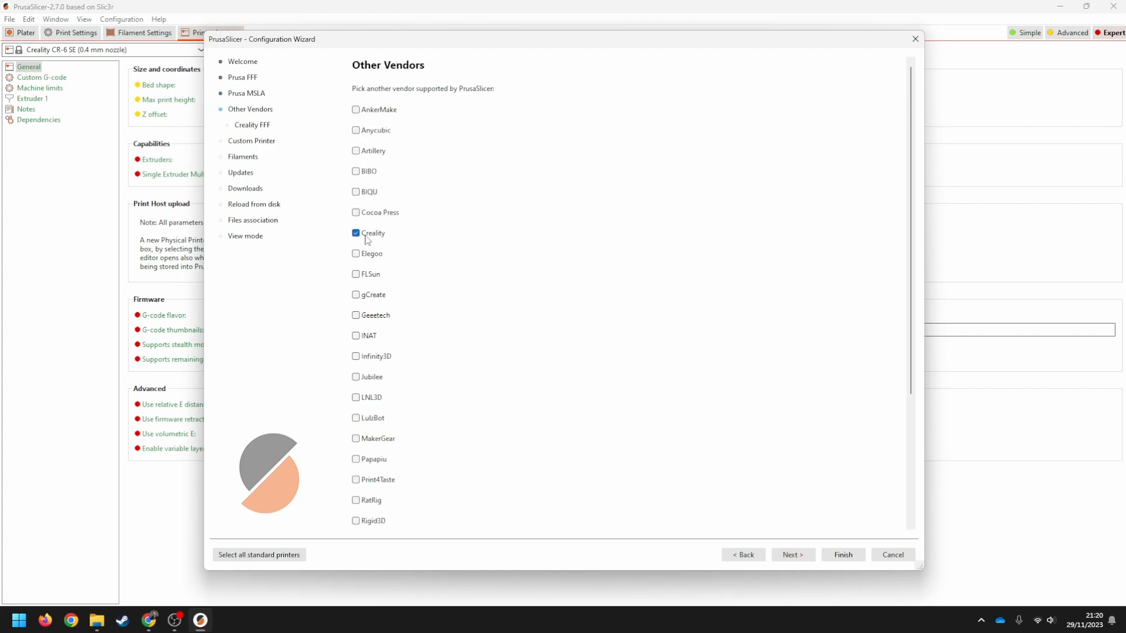
click(253, 126)
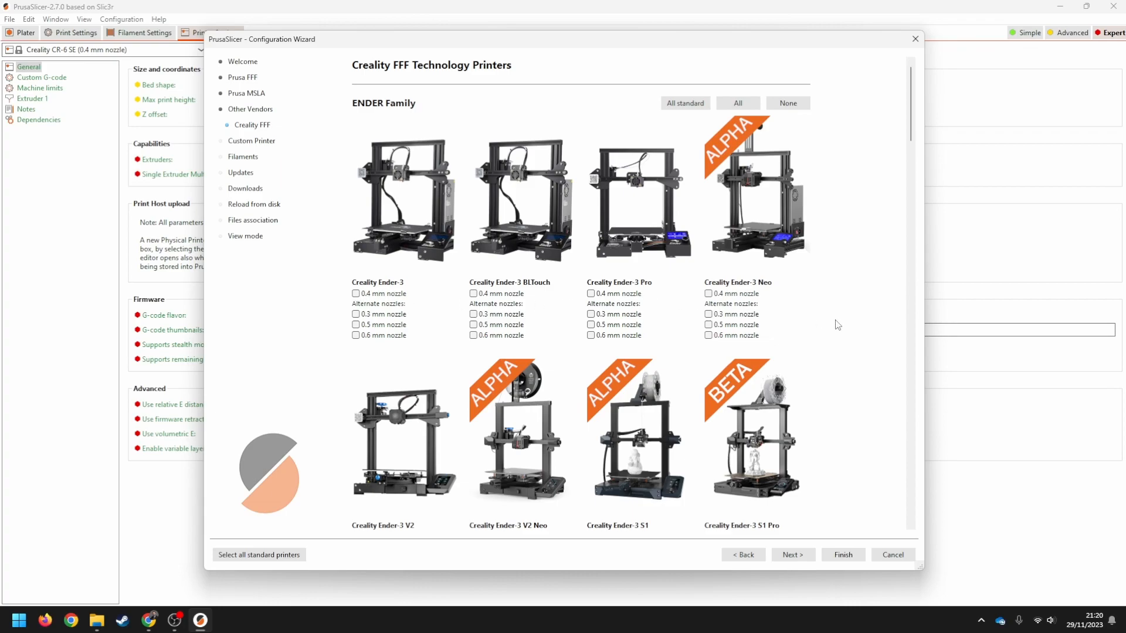
scroll(837, 325, down, 15)
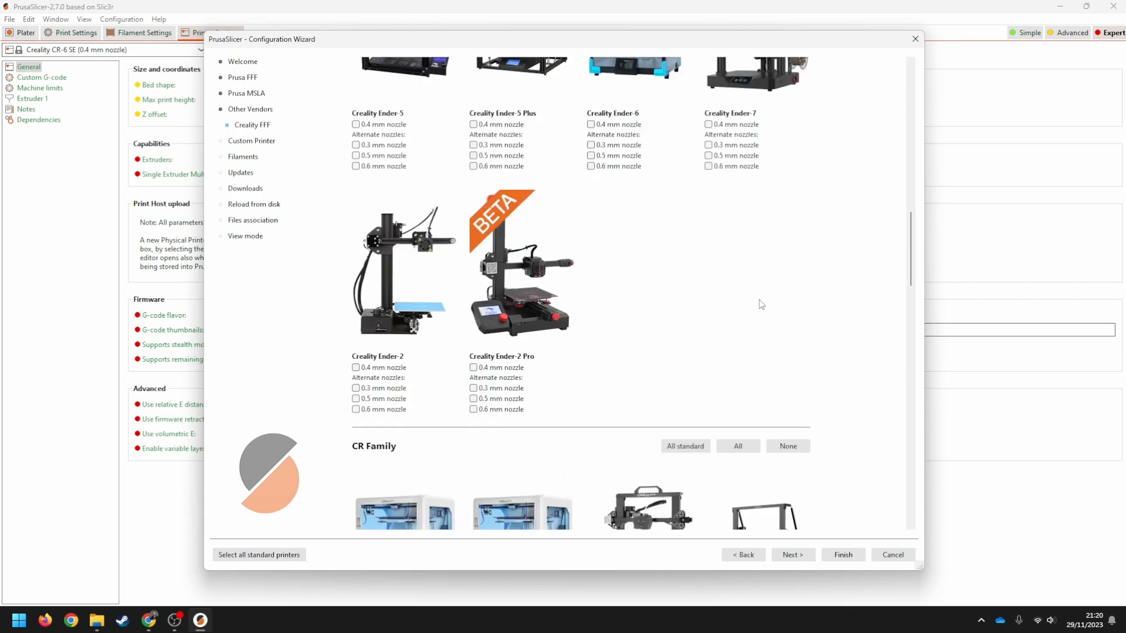
scroll(761, 304, down, 5)
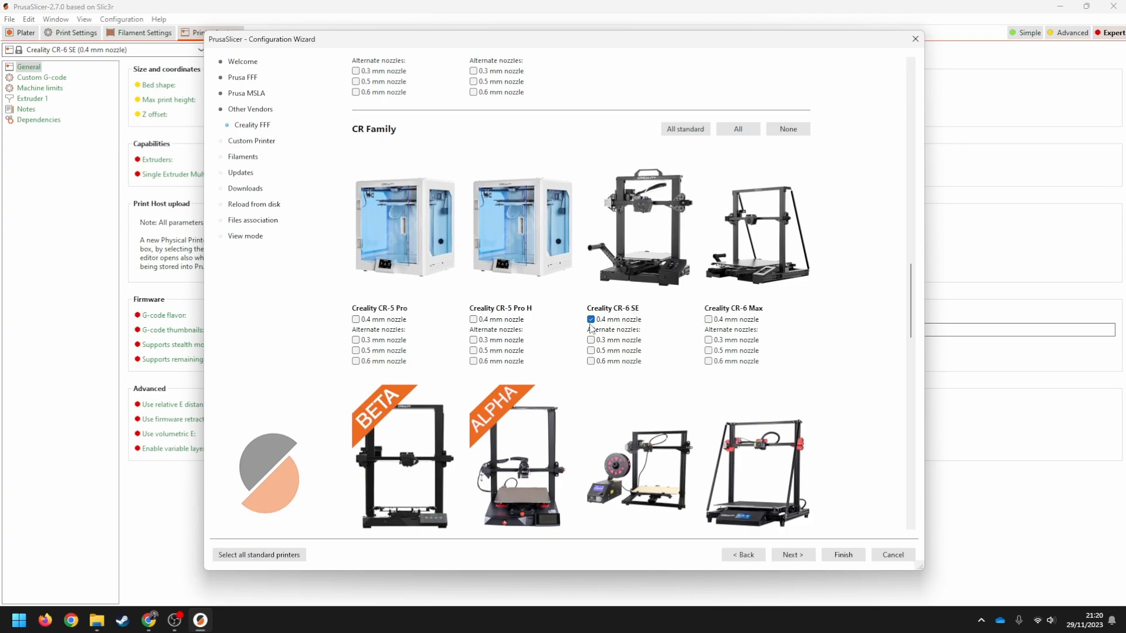
click(846, 557)
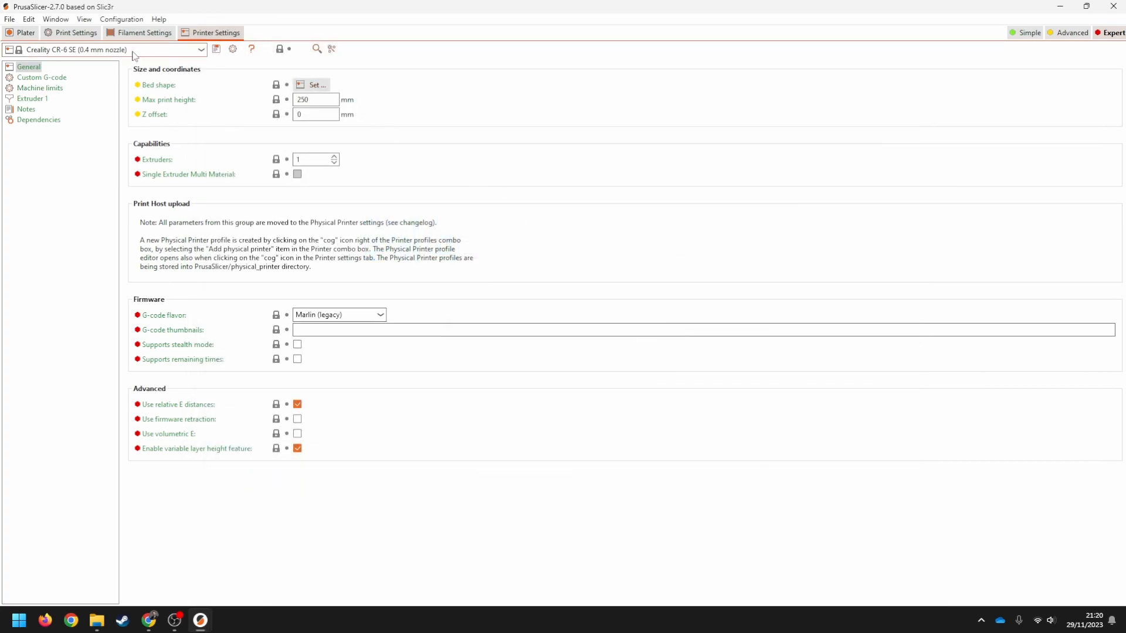
Check the available printer presets, keep Creality CR-6 SE (0.4 mm nozzle), and return to the plater
click(135, 52)
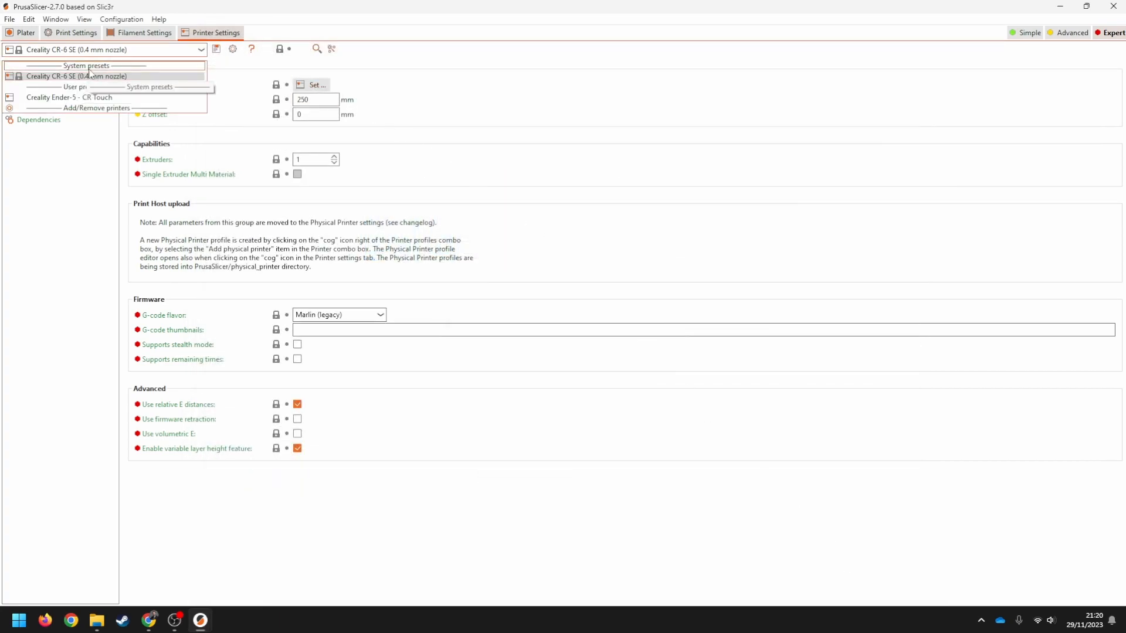
click(107, 51)
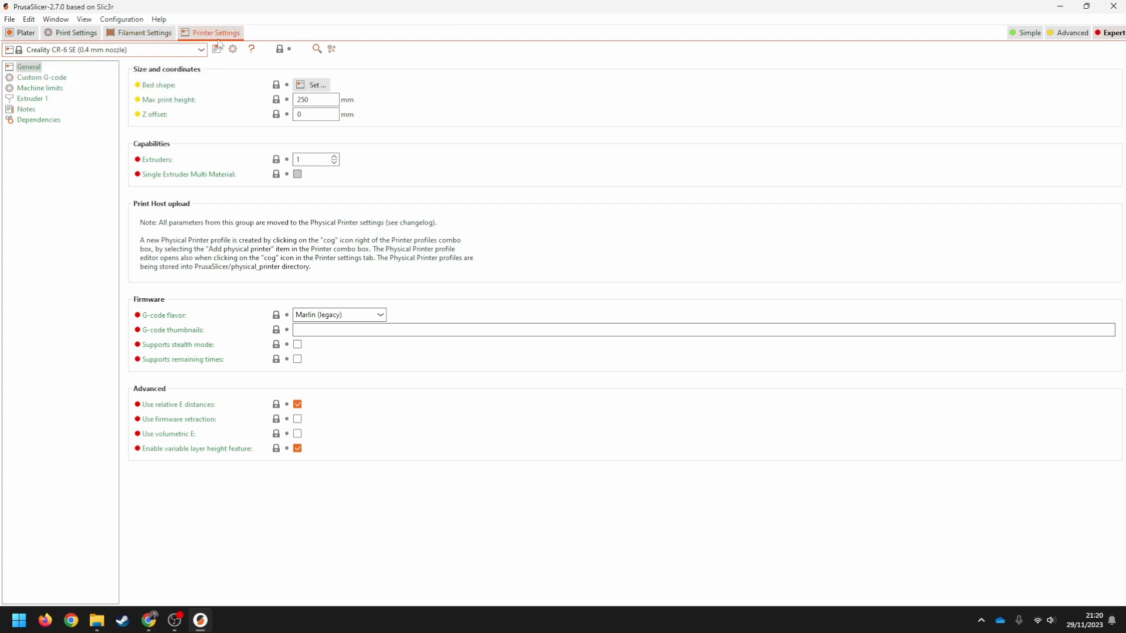
click(24, 33)
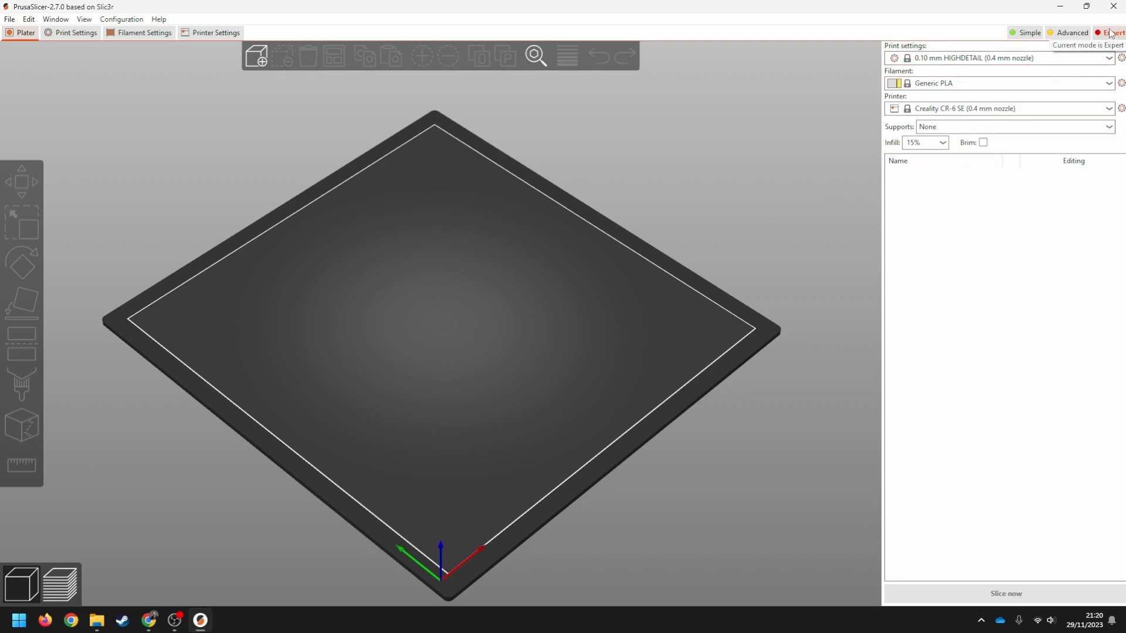
Switch the interface to Simple mode and set it back to Expert mode
click(1027, 33)
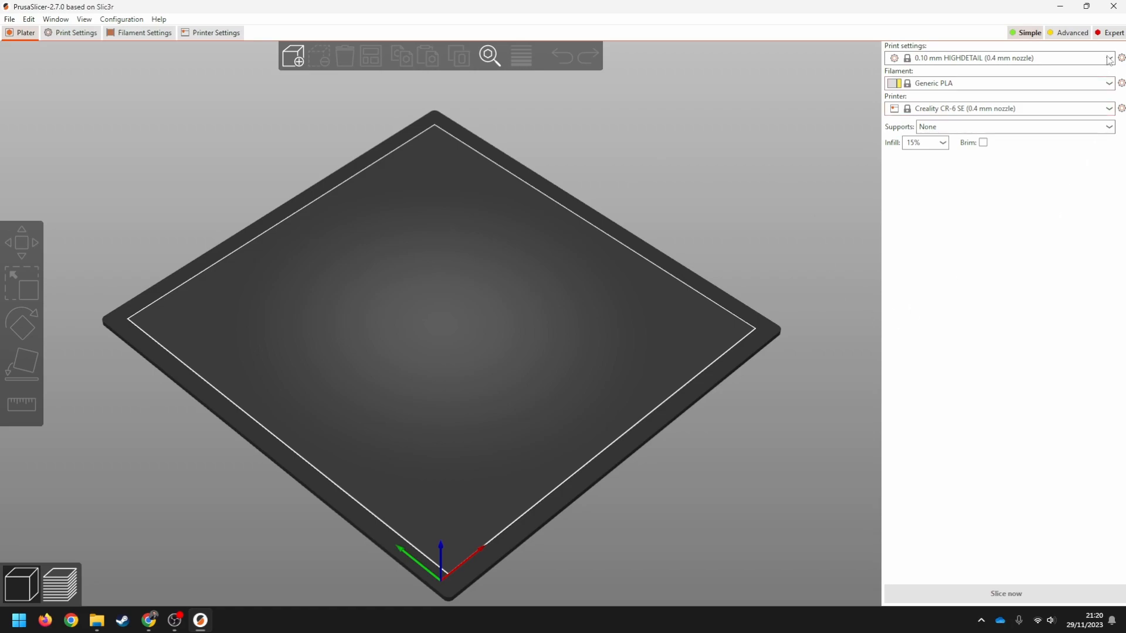
click(1111, 33)
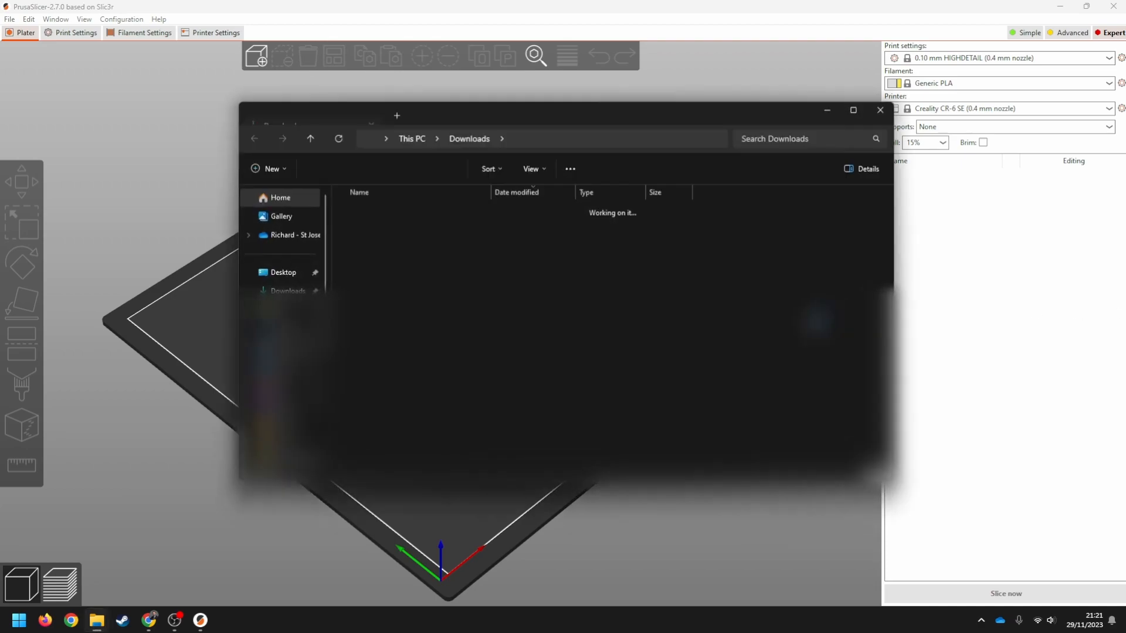
Import the Snowman Top Hat, Head, Body and Base STL files from the Downloads folder onto the print bed
drag(599, 114, 1008, 155)
drag(743, 265, 497, 330)
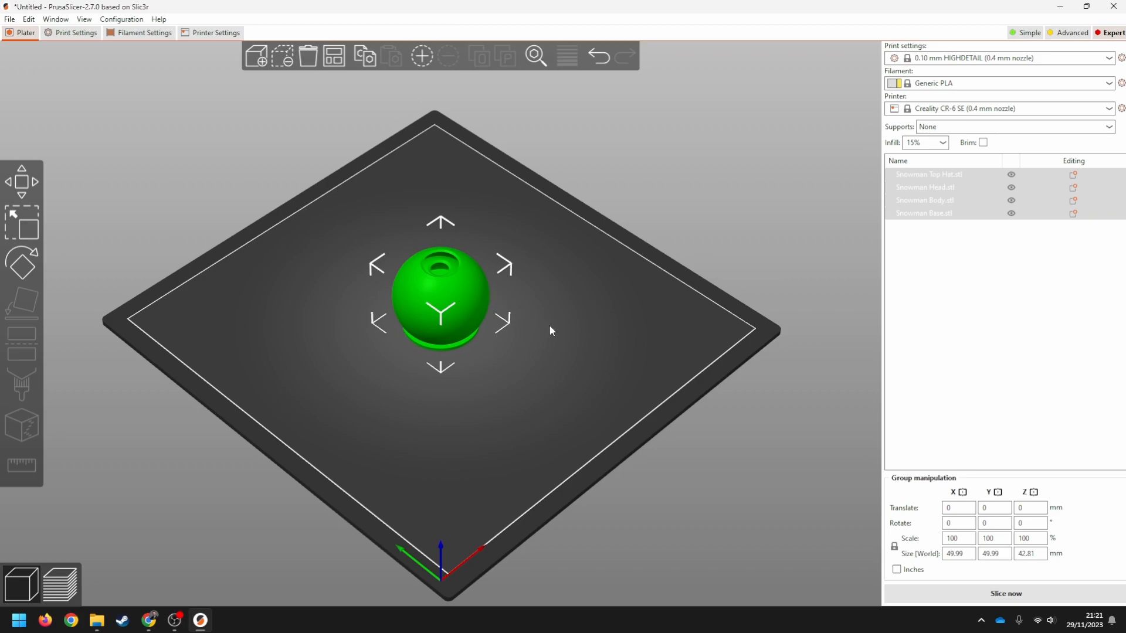
click(775, 180)
Spread the overlapping parts over the bed by moving the base, body and top hat away from the head at the centre
click(451, 307)
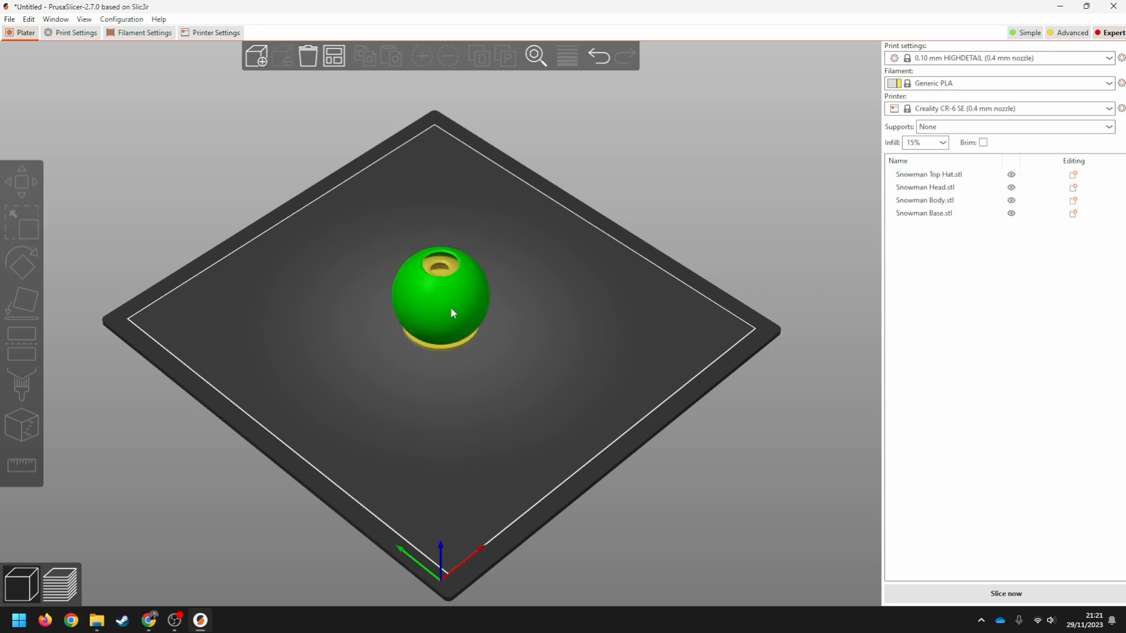
key(w)
drag(464, 298, 338, 315)
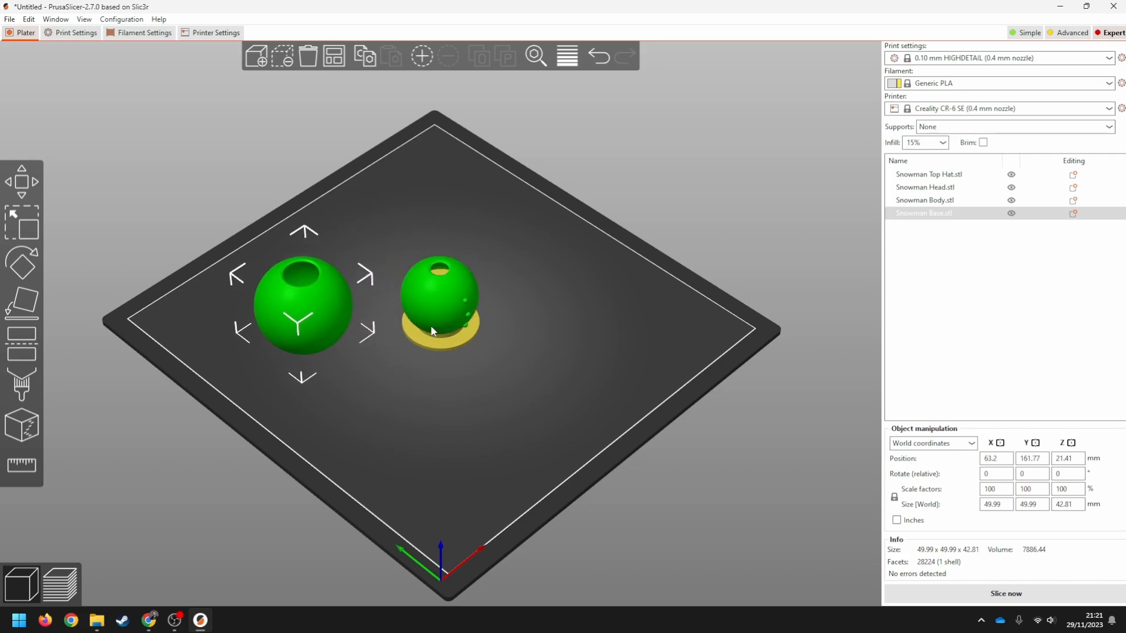
click(442, 312)
drag(423, 304, 434, 213)
click(444, 316)
drag(444, 317, 535, 303)
click(477, 376)
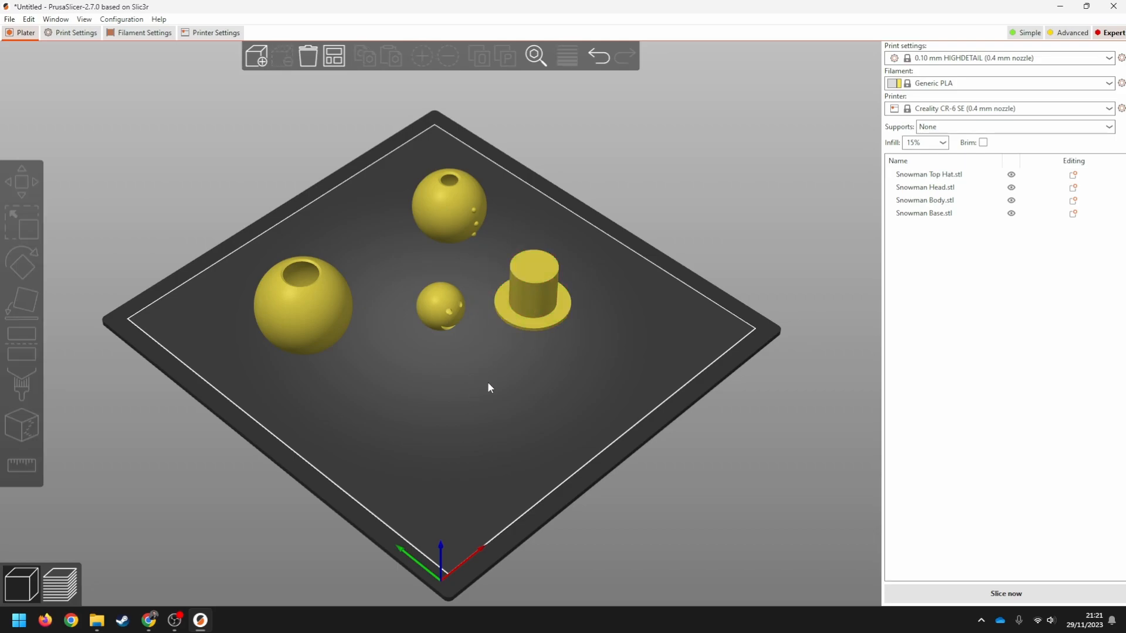
Examine the four snowman parts from above and below, checking which ones have a flat underside to print on
scroll(268, 253, up, 5)
middle_drag(358, 282, 448, 336)
scroll(446, 333, up, 2)
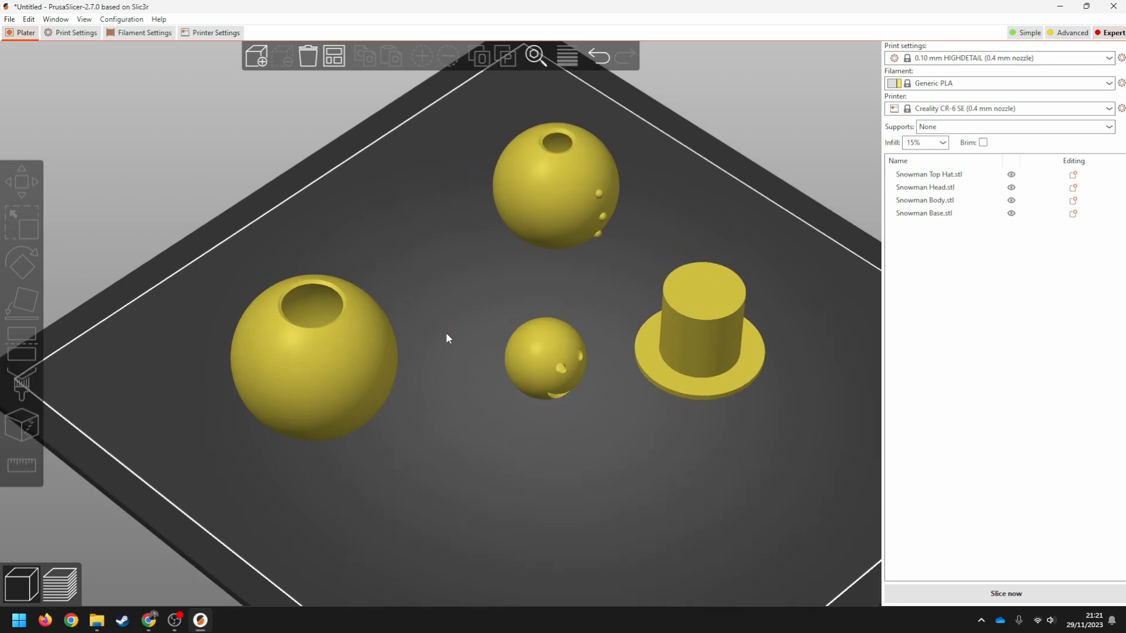
scroll(446, 334, up, 1)
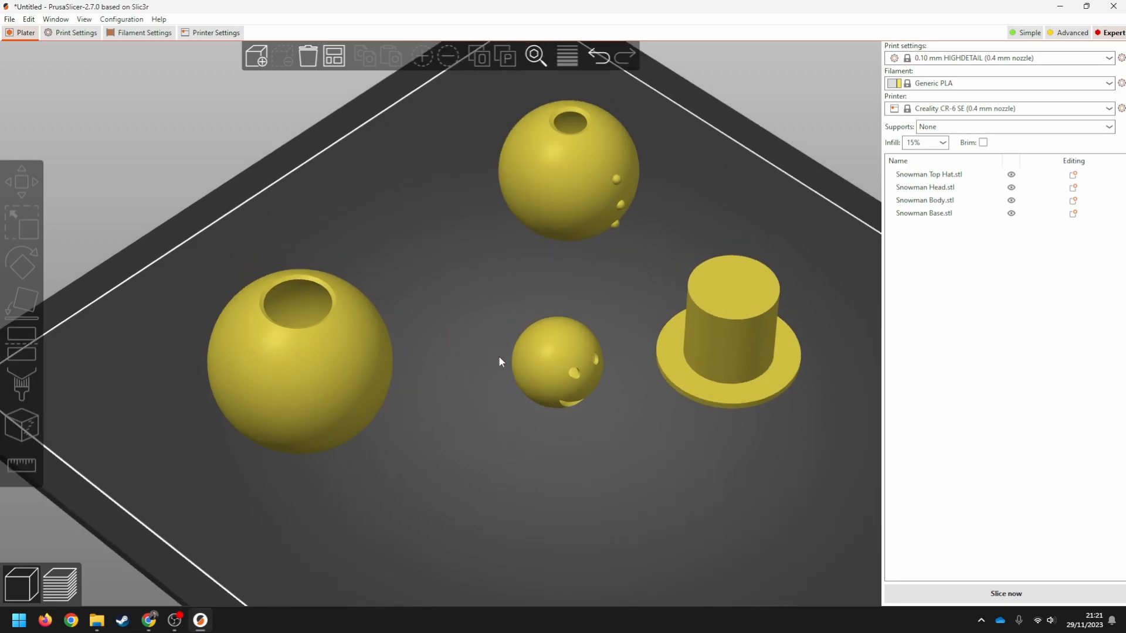
drag(451, 463, 477, 411)
click(327, 261)
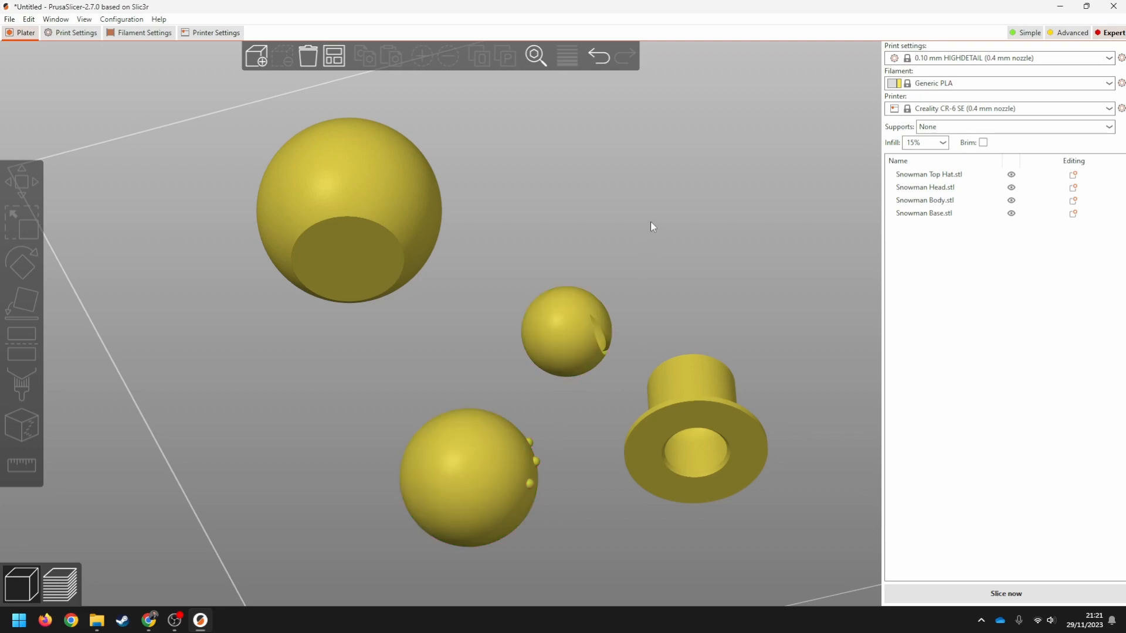
drag(661, 206, 600, 264)
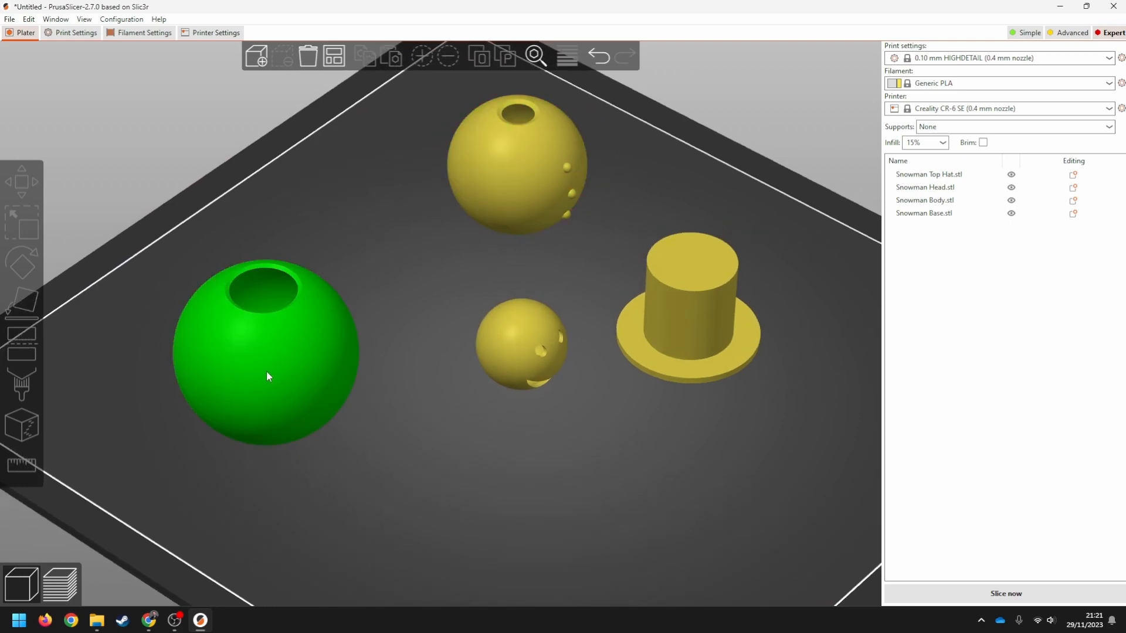
Move the top hat to the front of the bed beside the base and preview its candidate faces with Place on face
drag(710, 338, 439, 472)
drag(616, 451, 616, 422)
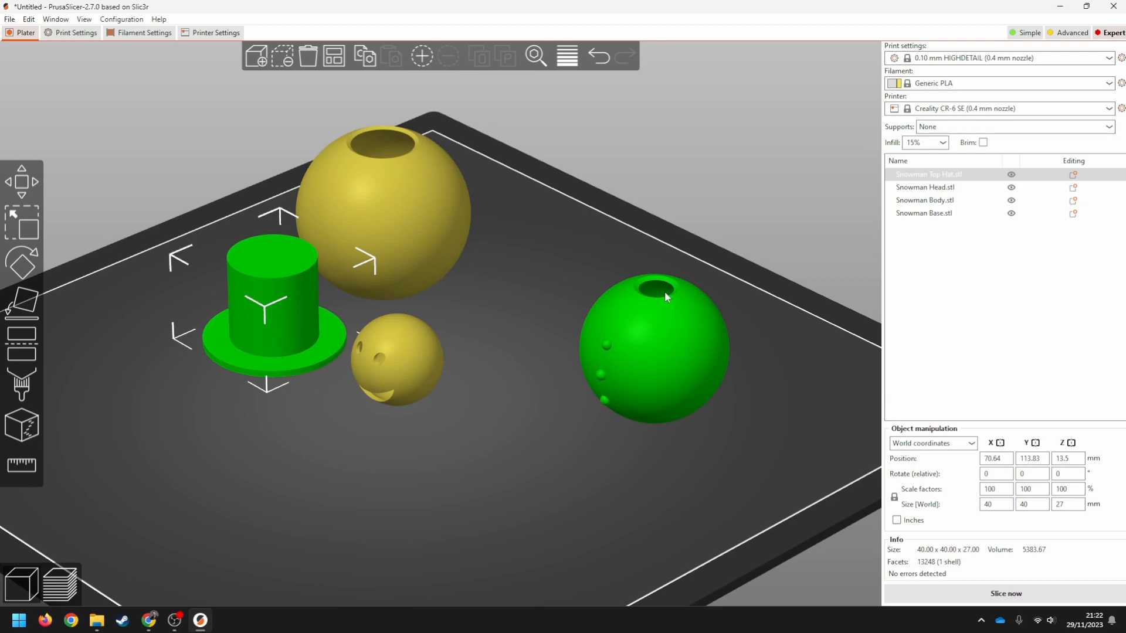
click(25, 305)
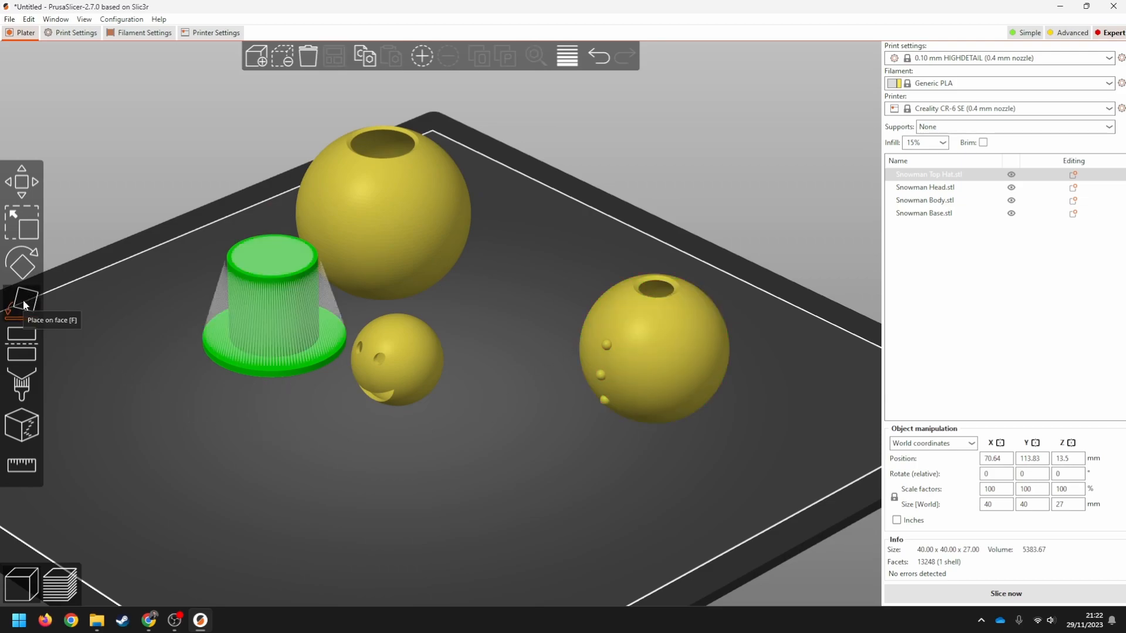
scroll(704, 270, up, 3)
scroll(663, 289, down, 2)
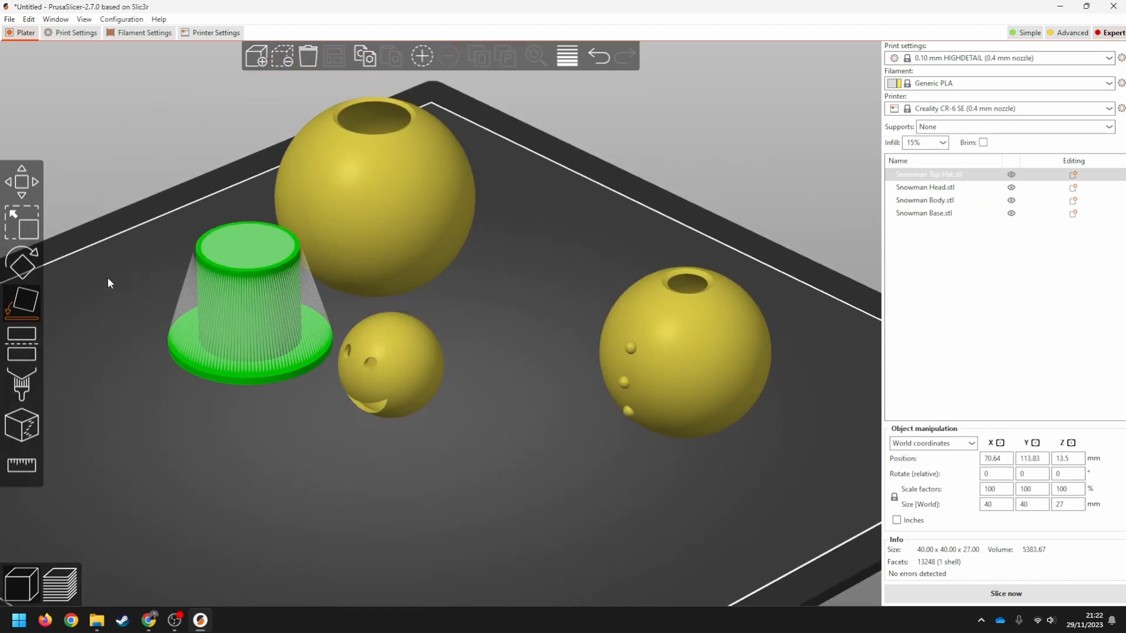
click(22, 317)
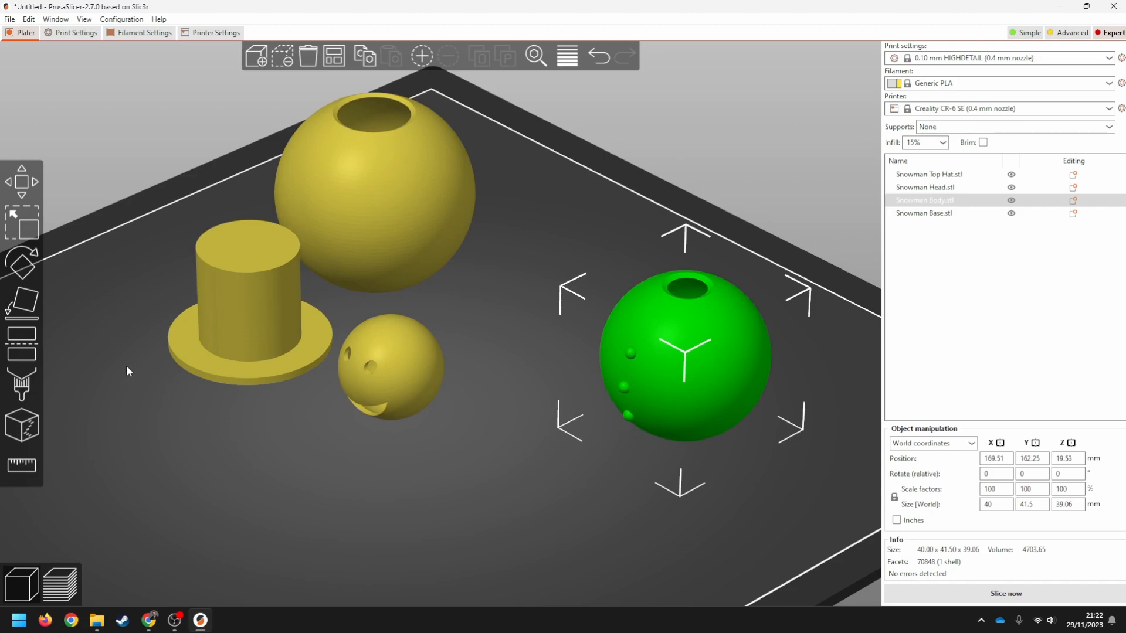
Flip the snowman body with Place on face so that its round top opening rests on the bed
click(23, 305)
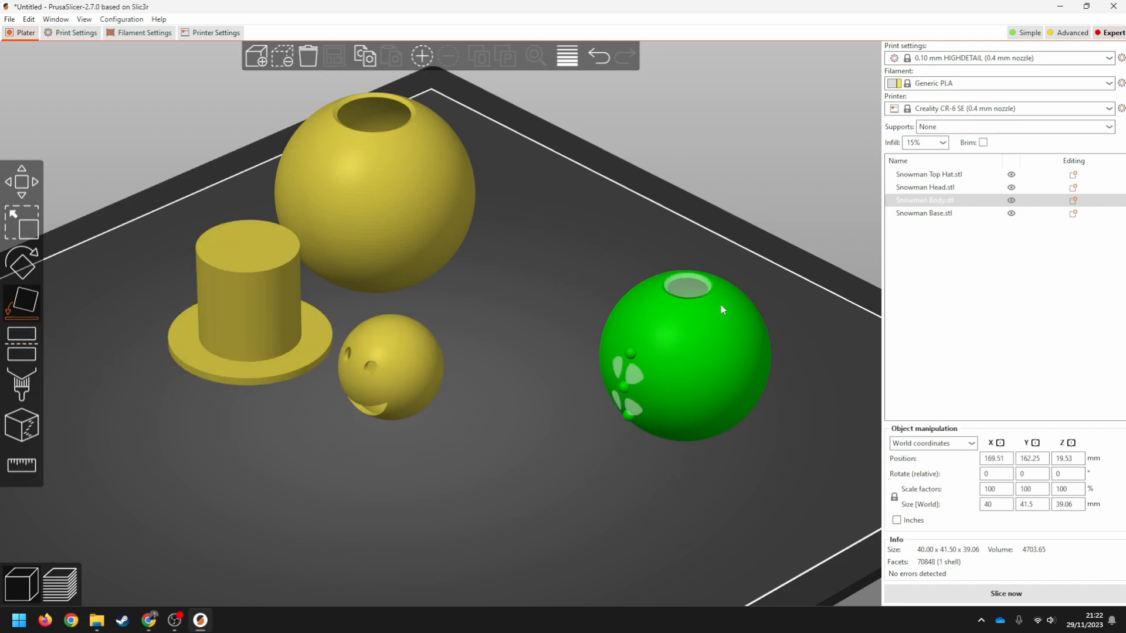
scroll(695, 290, up, 4)
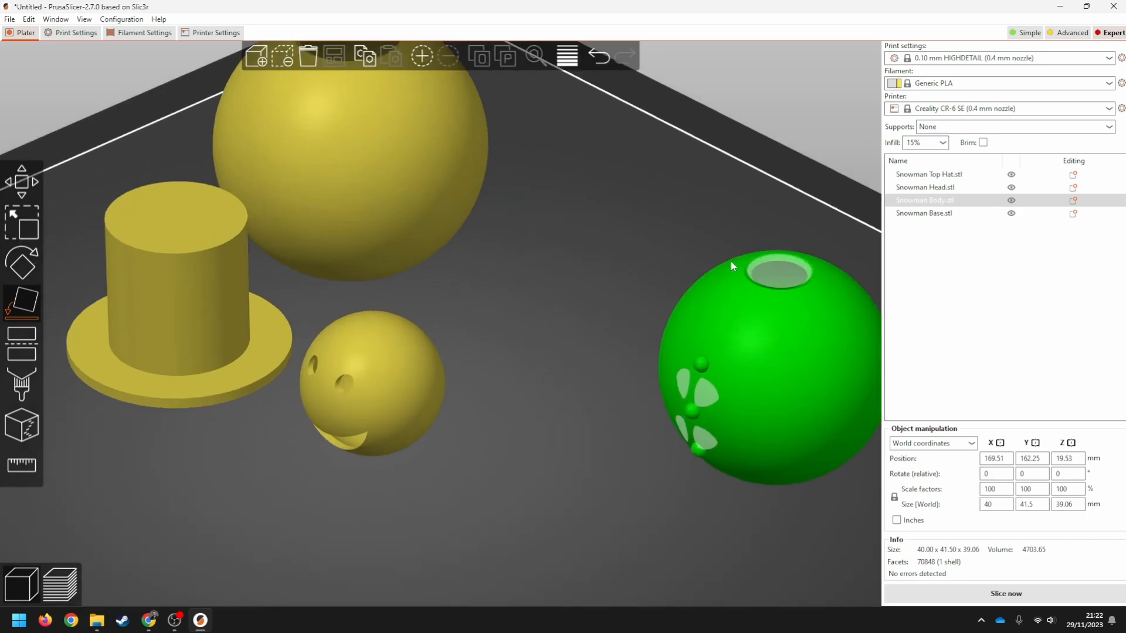
right_drag(599, 281, 268, 322)
scroll(441, 322, up, 3)
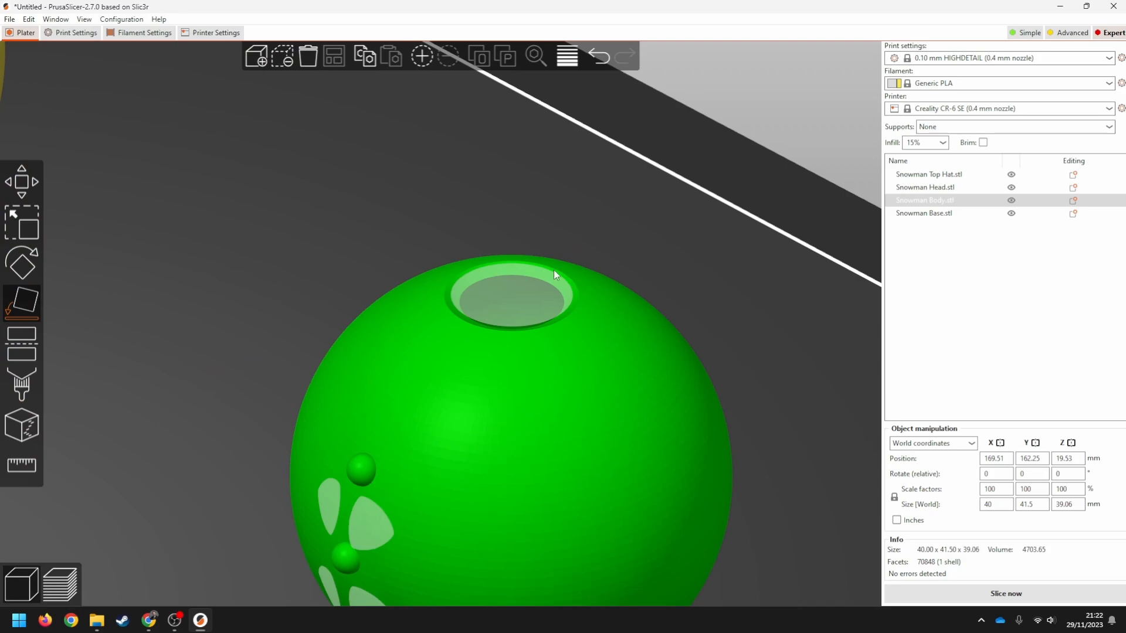
click(510, 297)
scroll(524, 303, down, 5)
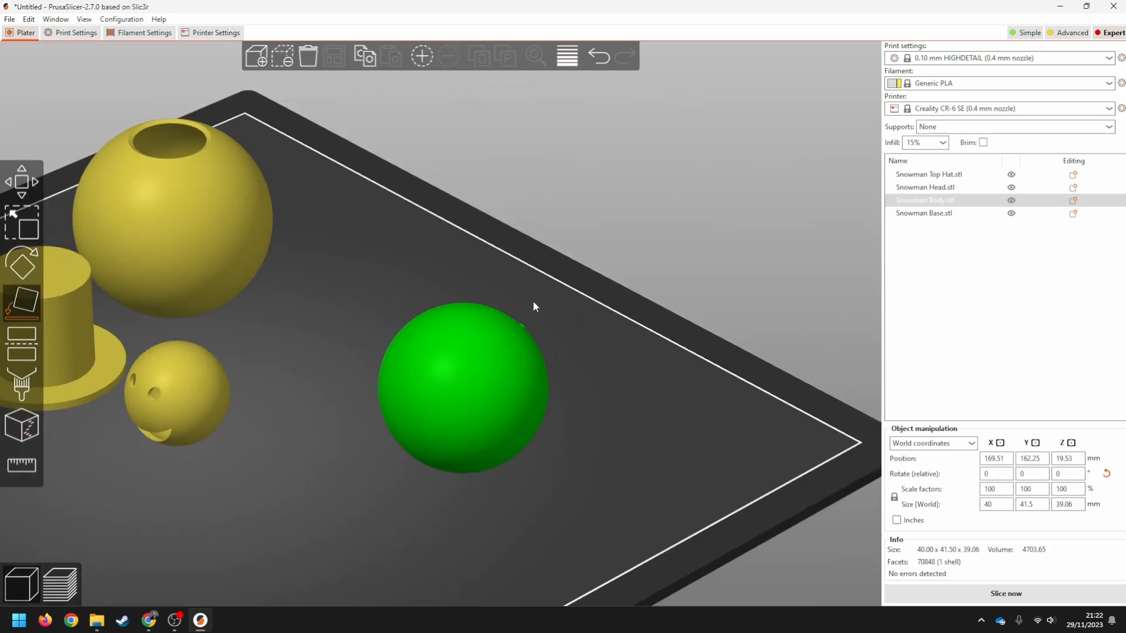
click(23, 308)
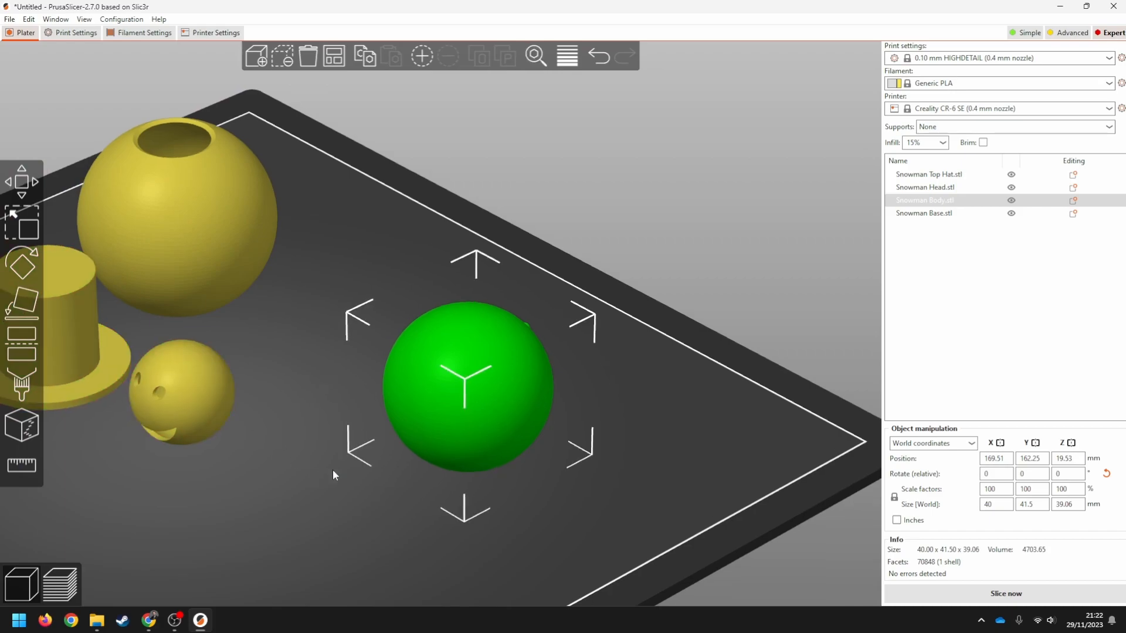
Move the head slightly toward the front of the bed and check it for candidate faces with Place on face
middle_drag(324, 473, 490, 420)
drag(346, 357, 388, 393)
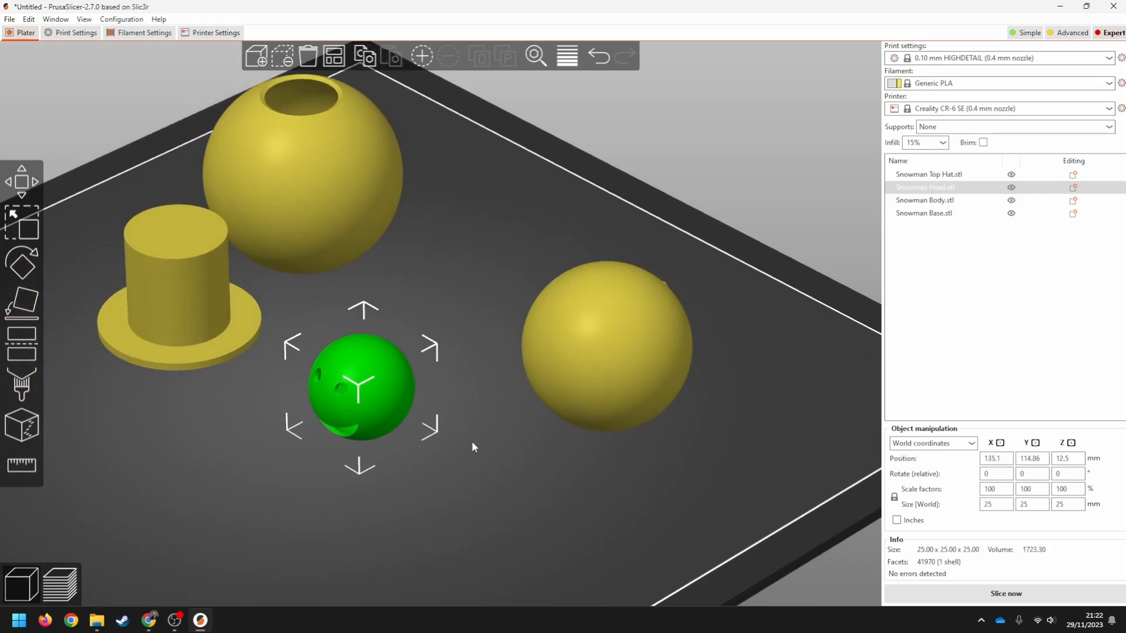
middle_drag(455, 451, 497, 421)
mouse_move(495, 425)
mouse_down()
mouse_move(527, 392)
mouse_move(518, 414)
mouse_move(493, 413)
mouse_up()
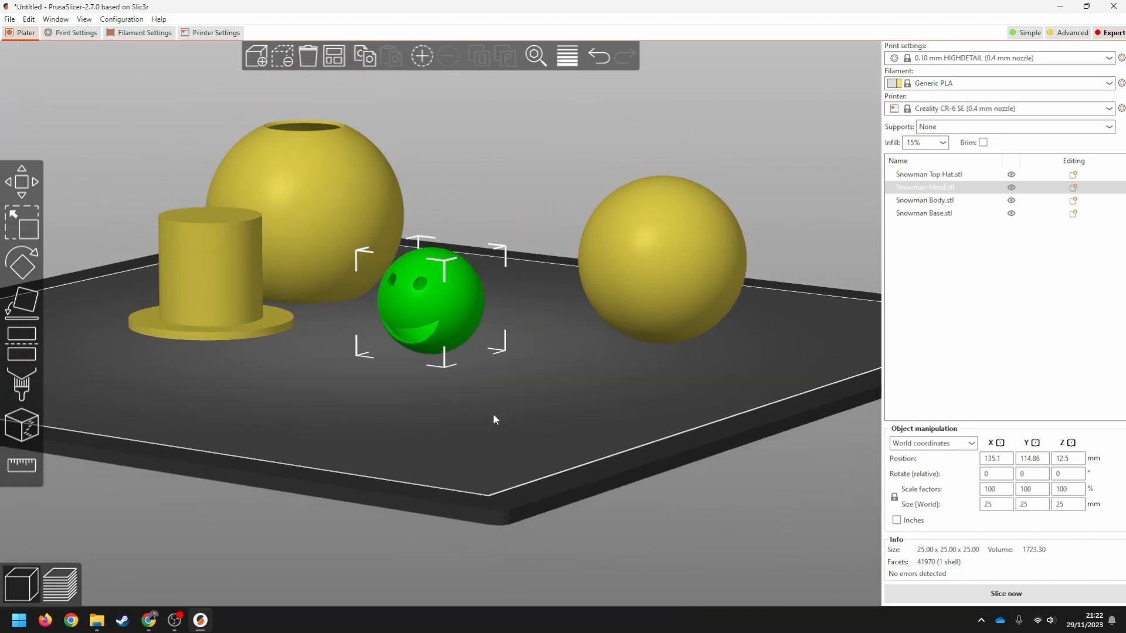
scroll(420, 354, up, 5)
scroll(349, 355, up, 1)
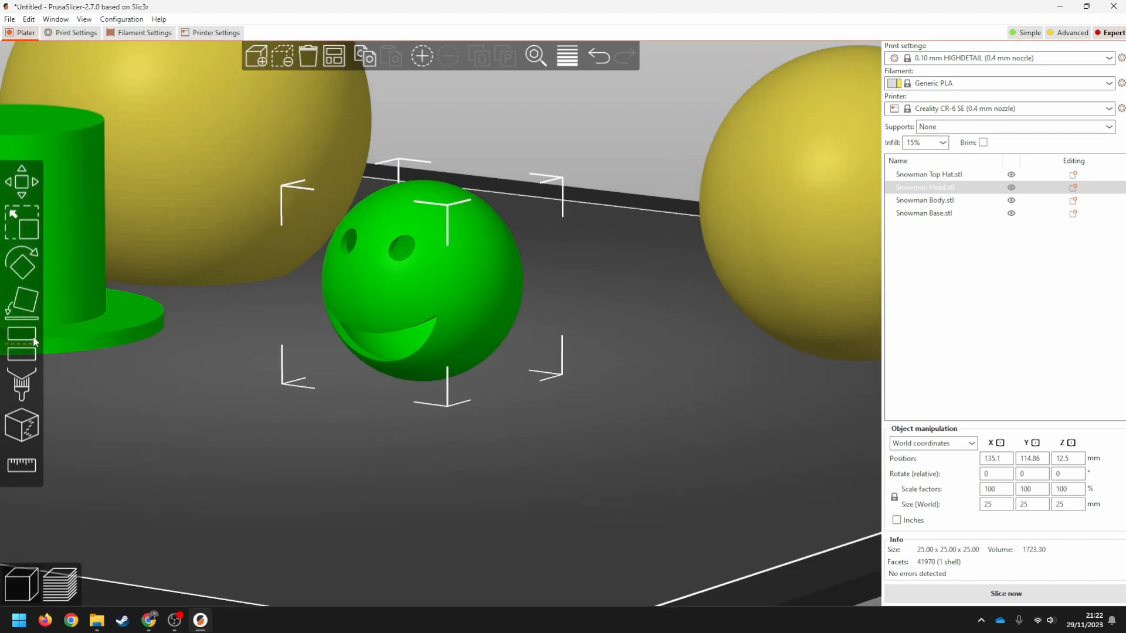
click(18, 305)
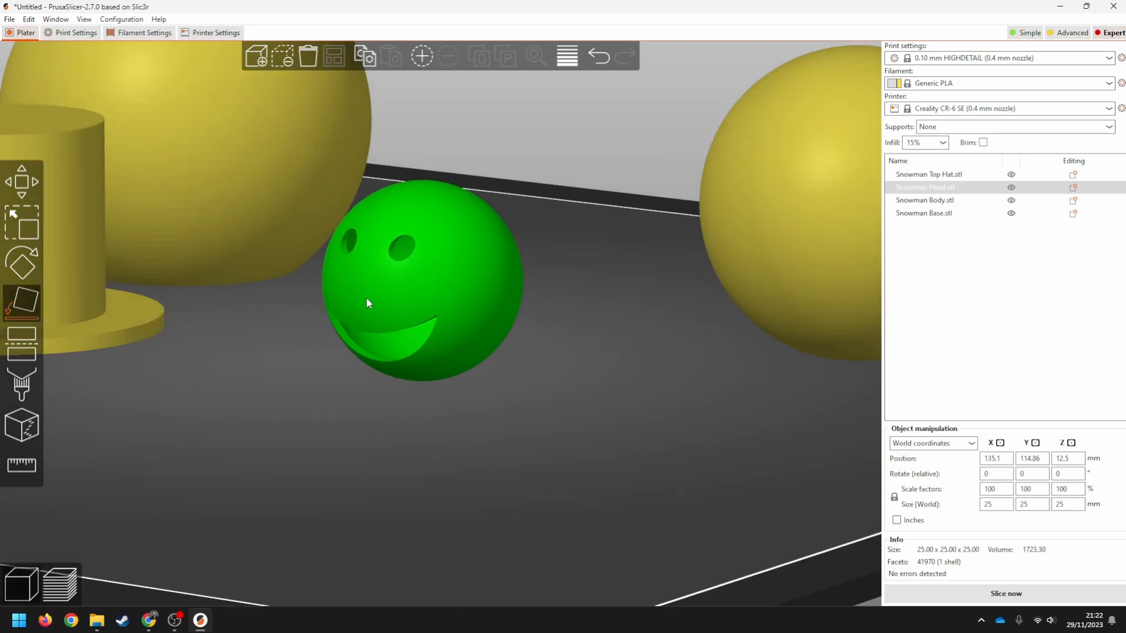
click(20, 307)
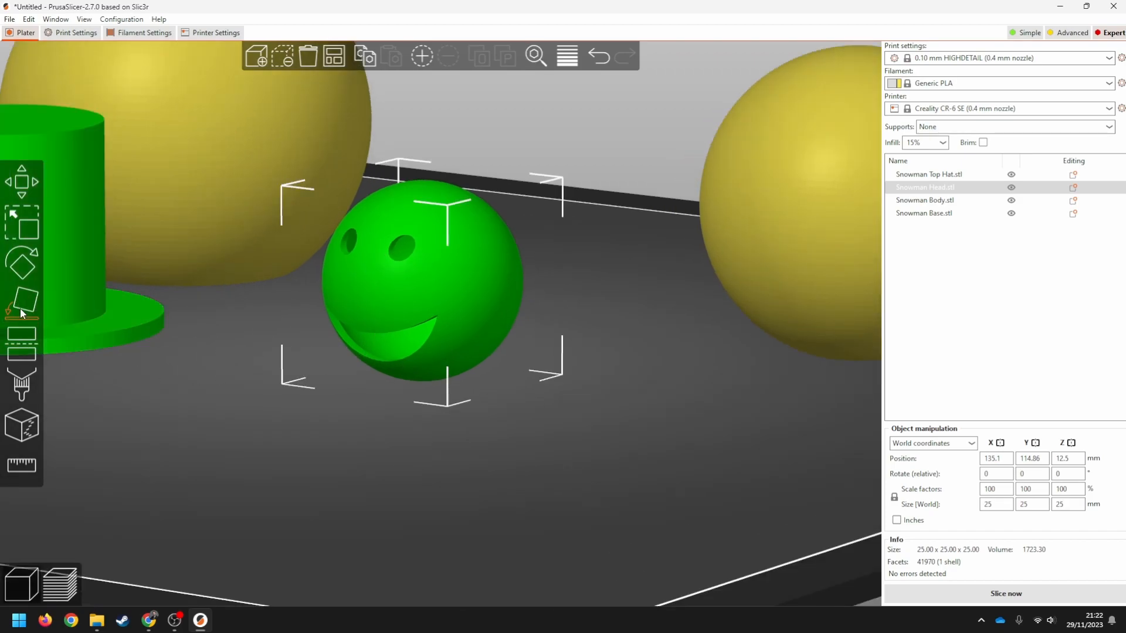
drag(259, 409, 315, 416)
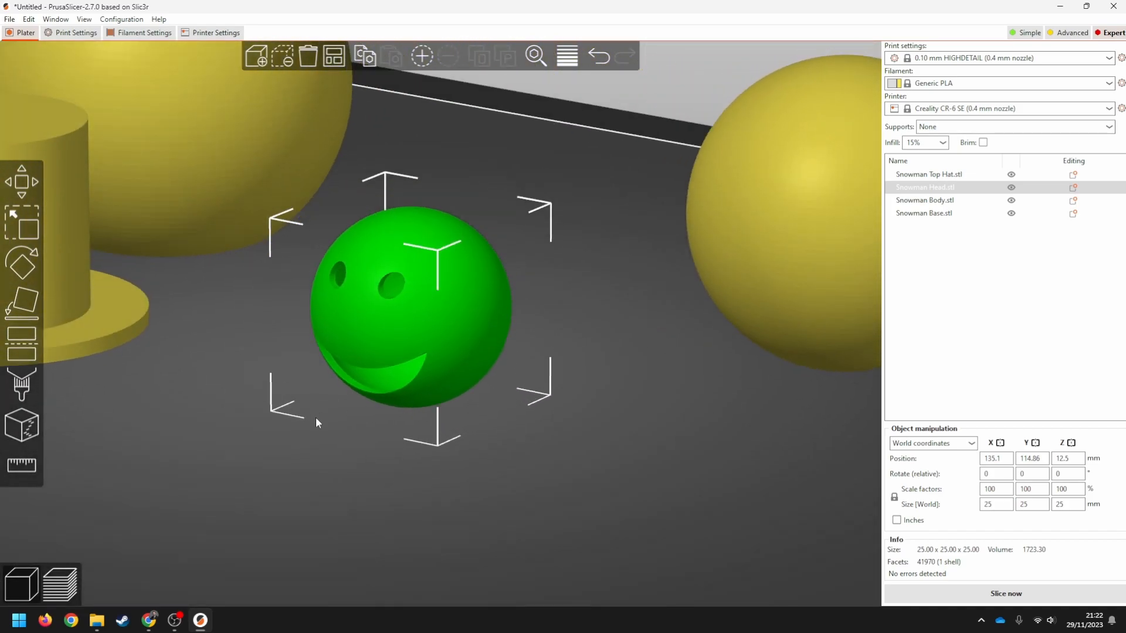
scroll(315, 416, down, 5)
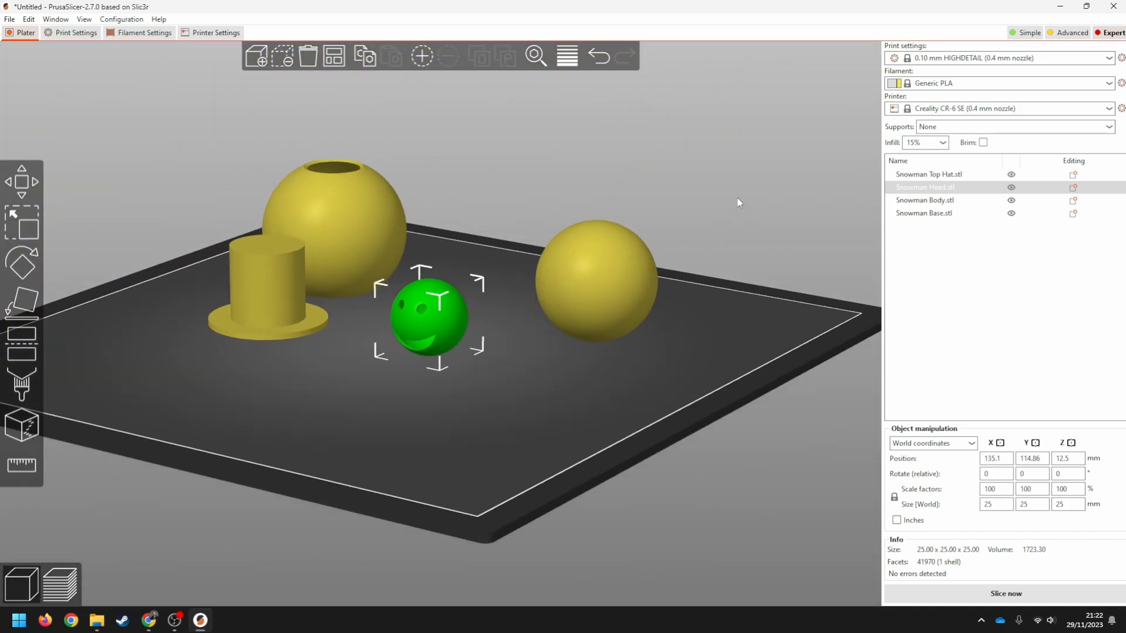
Start Paint-on supports for the head, reduce the brush size to 1.06 and paint support enforcers along the mouth's upper edge
click(28, 387)
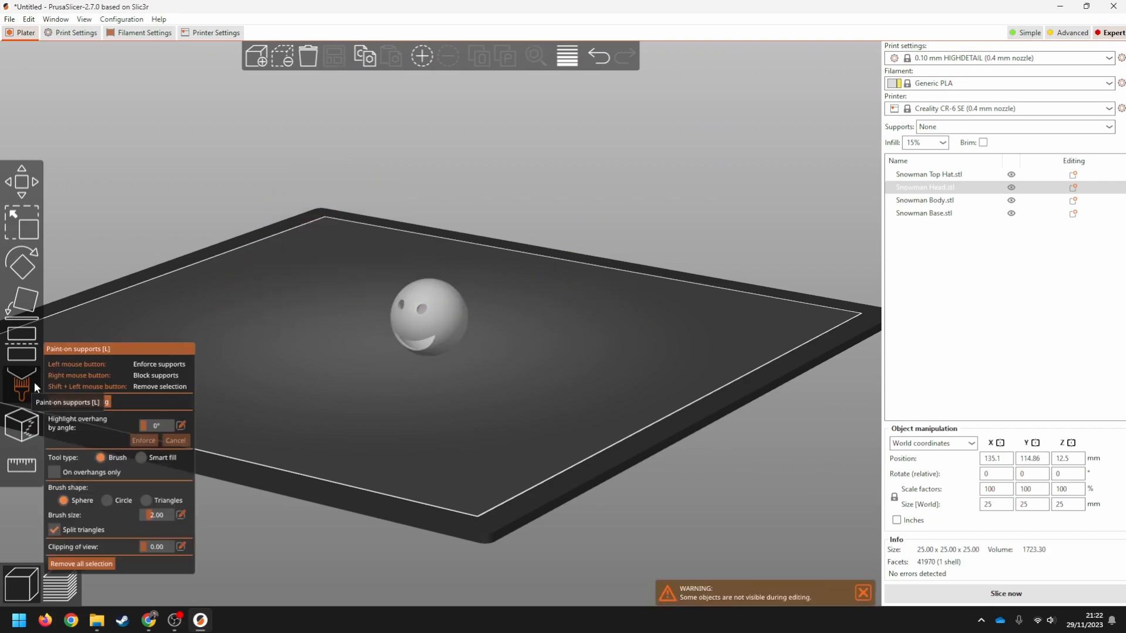
scroll(419, 385, up, 5)
drag(348, 420, 392, 362)
middle_drag(526, 225, 575, 452)
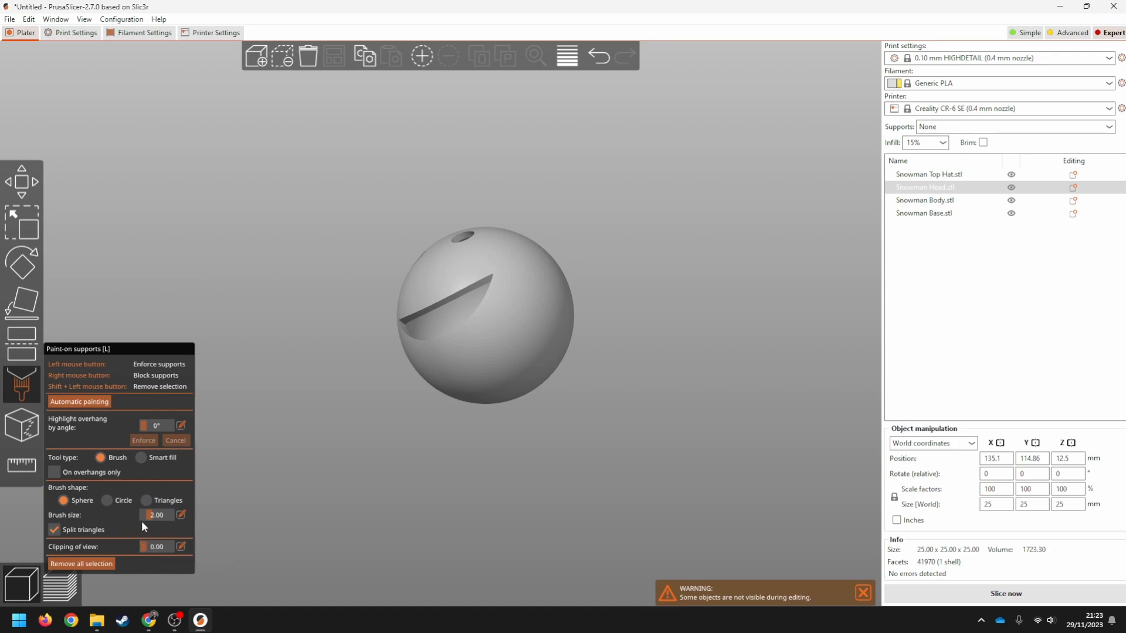
drag(148, 515, 145, 515)
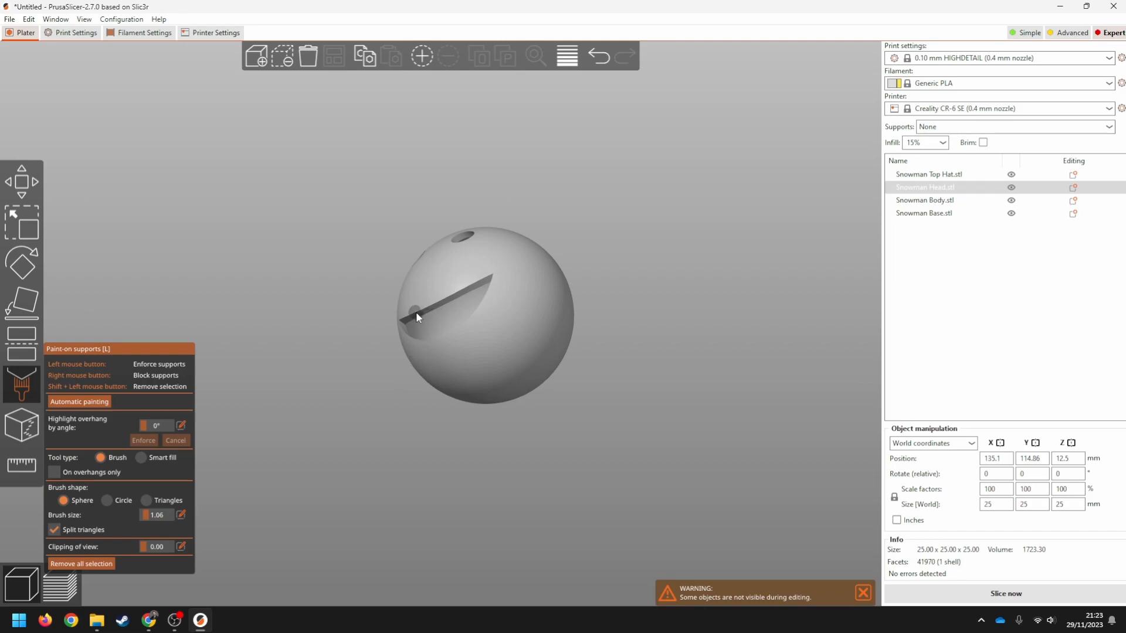
scroll(469, 287, up, 5)
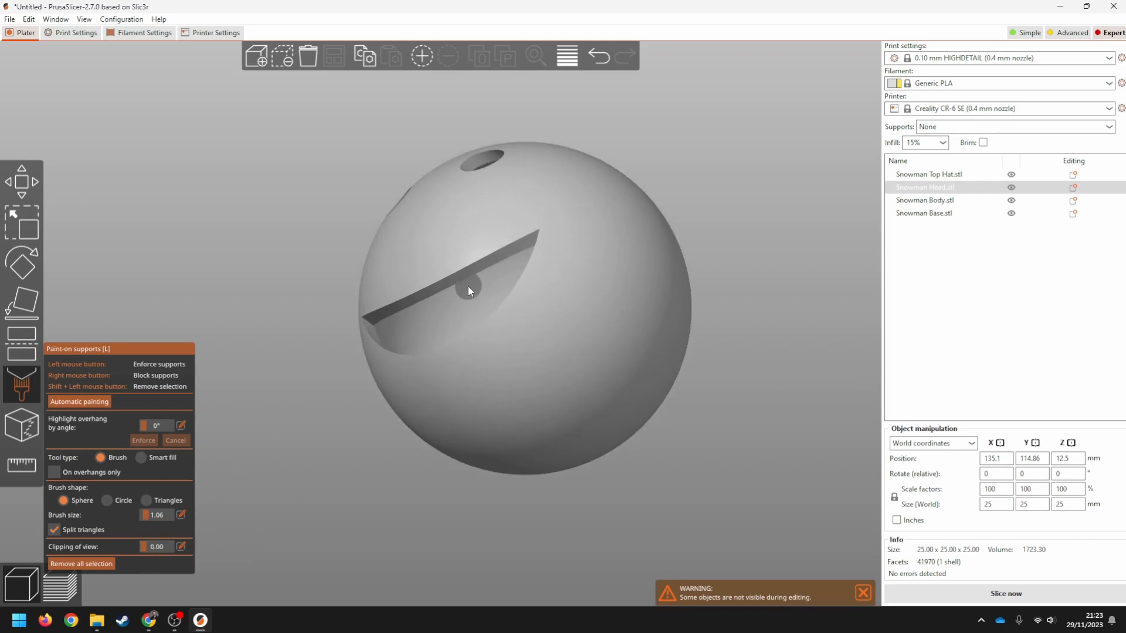
scroll(468, 286, up, 4)
drag(330, 282, 343, 280)
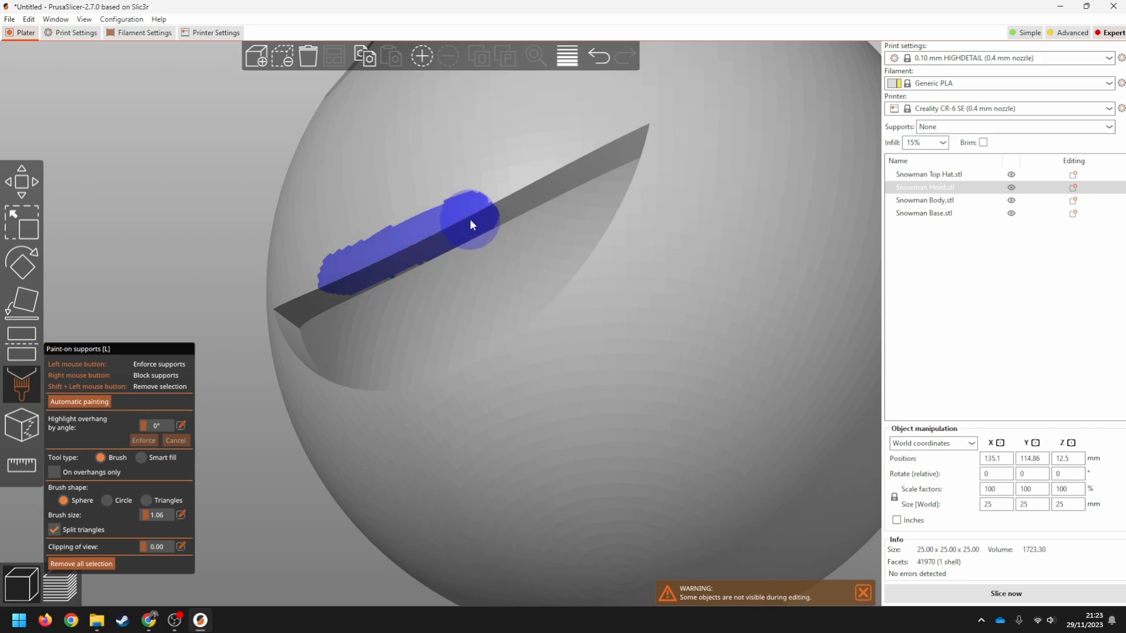
Paint a closed ring of support enforcers around the lowest point of the head's underside
middle_drag(389, 473, 214, 223)
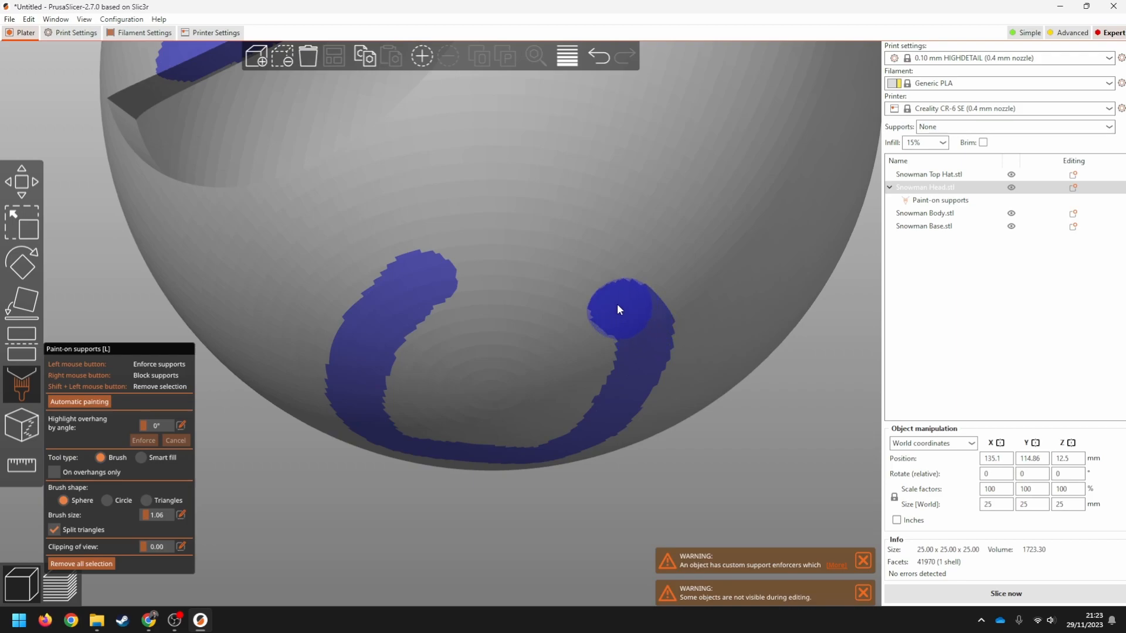
scroll(440, 417, down, 10)
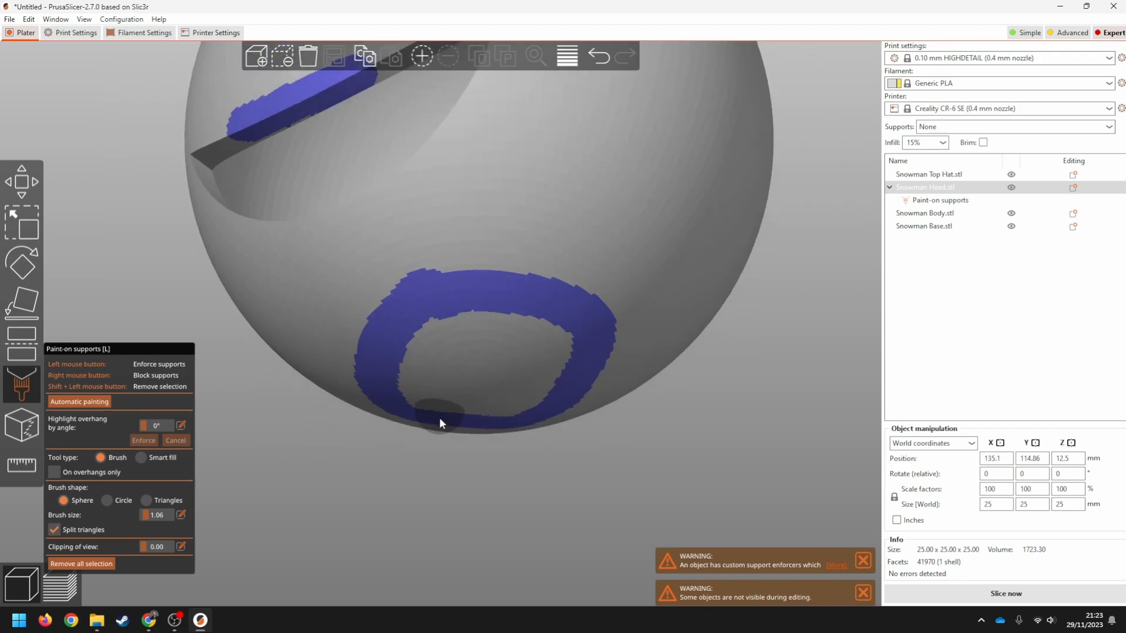
mouse_move(670, 316)
mouse_down()
mouse_move(704, 290)
mouse_move(663, 320)
mouse_move(685, 298)
mouse_up()
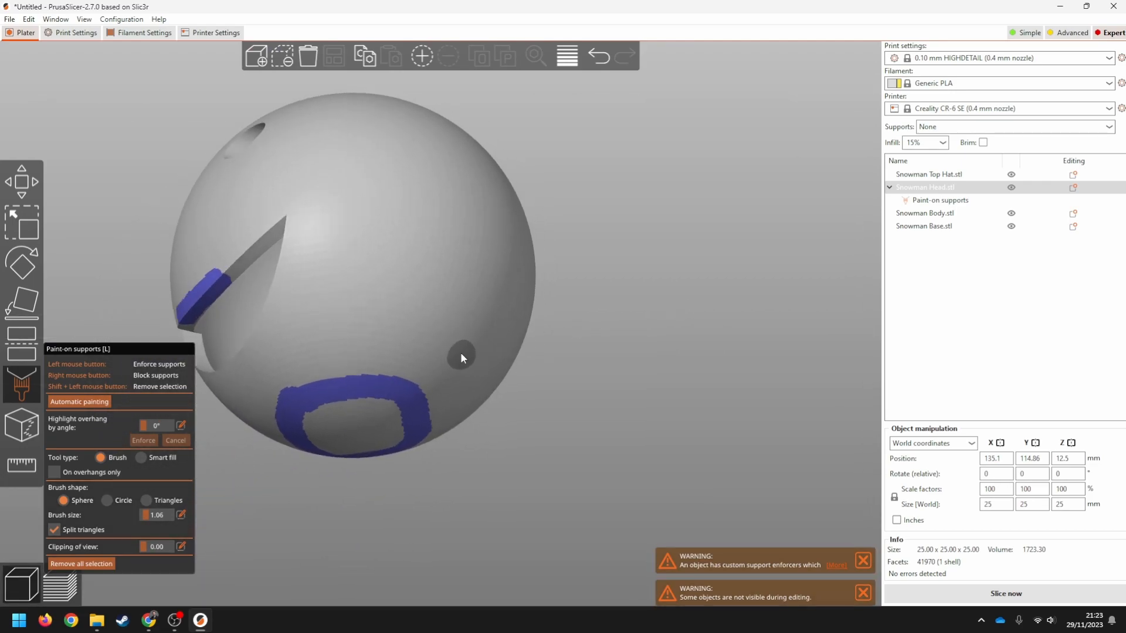
Add separate support enforcer patches on the head outside the painted ring, and finish painting its supports
drag(446, 346, 470, 378)
drag(310, 325, 359, 326)
mouse_move(285, 459)
mouse_down()
mouse_move(354, 427)
mouse_move(337, 397)
mouse_move(372, 402)
mouse_move(412, 432)
mouse_up()
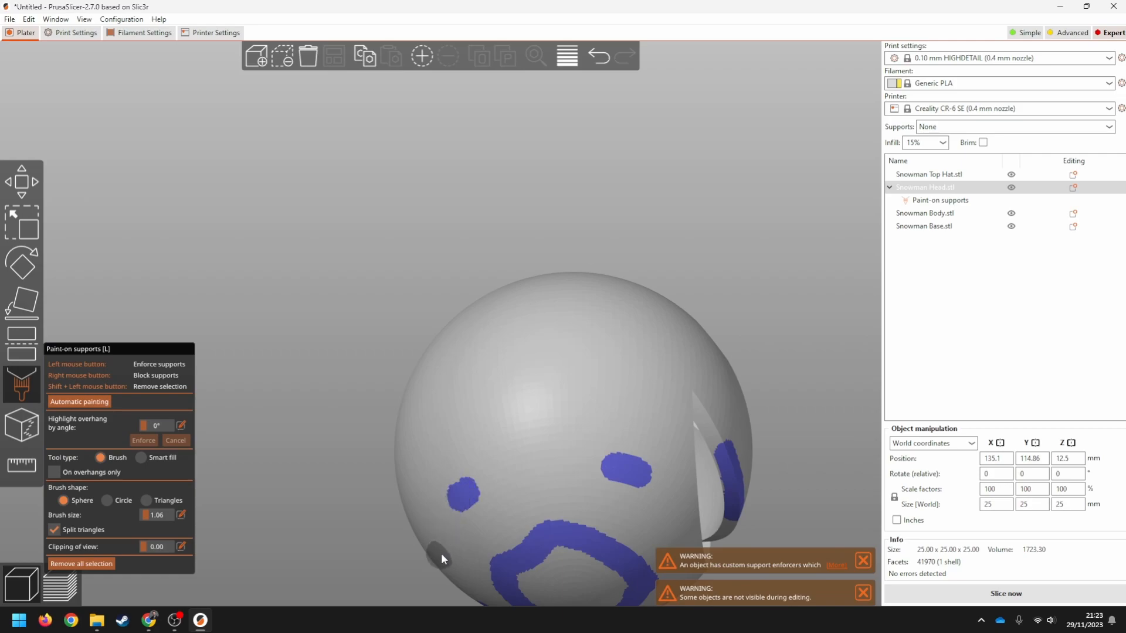
drag(379, 454, 329, 367)
drag(676, 367, 311, 397)
scroll(675, 373, down, 3)
scroll(311, 397, down, 2)
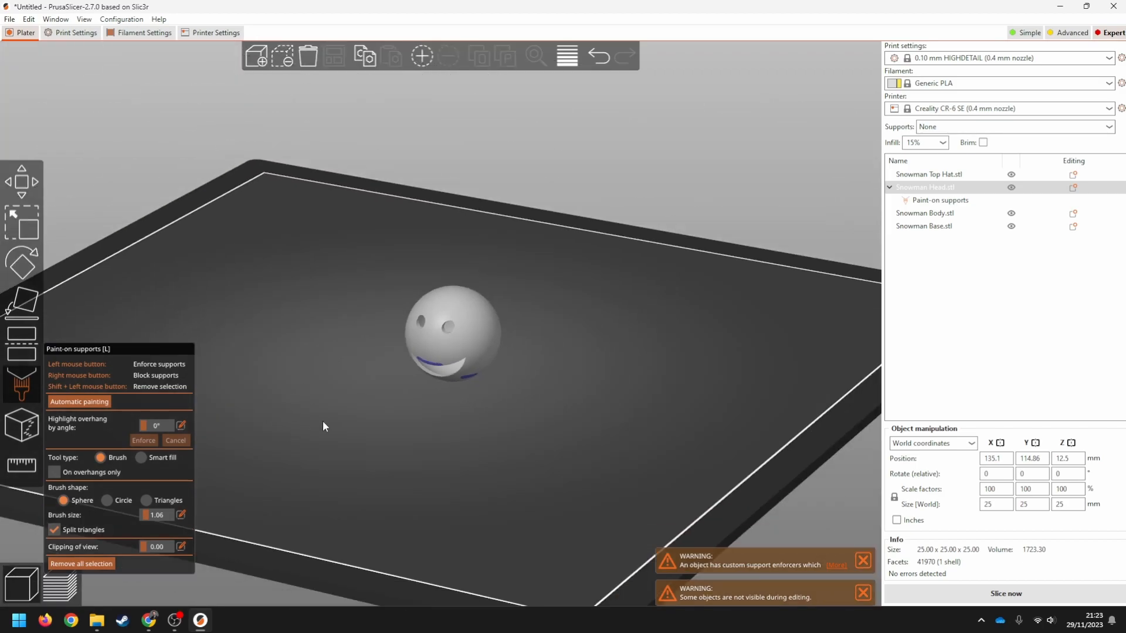
click(26, 378)
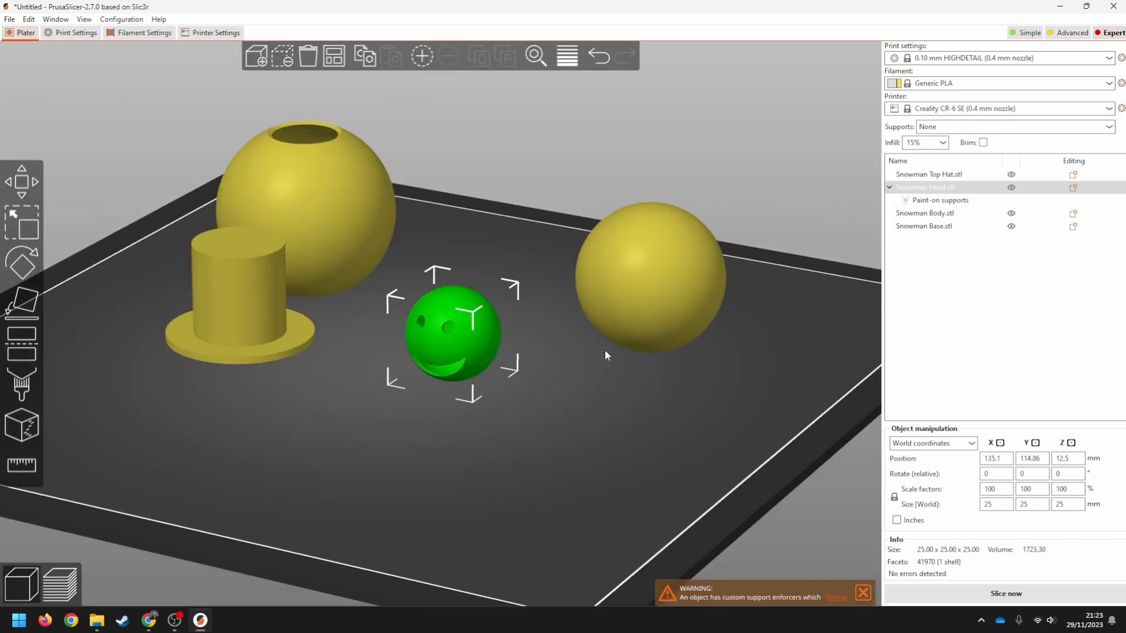
Select the snowman body and examine its buttons and lower curve from a low side view for overhangs
drag(684, 402, 620, 387)
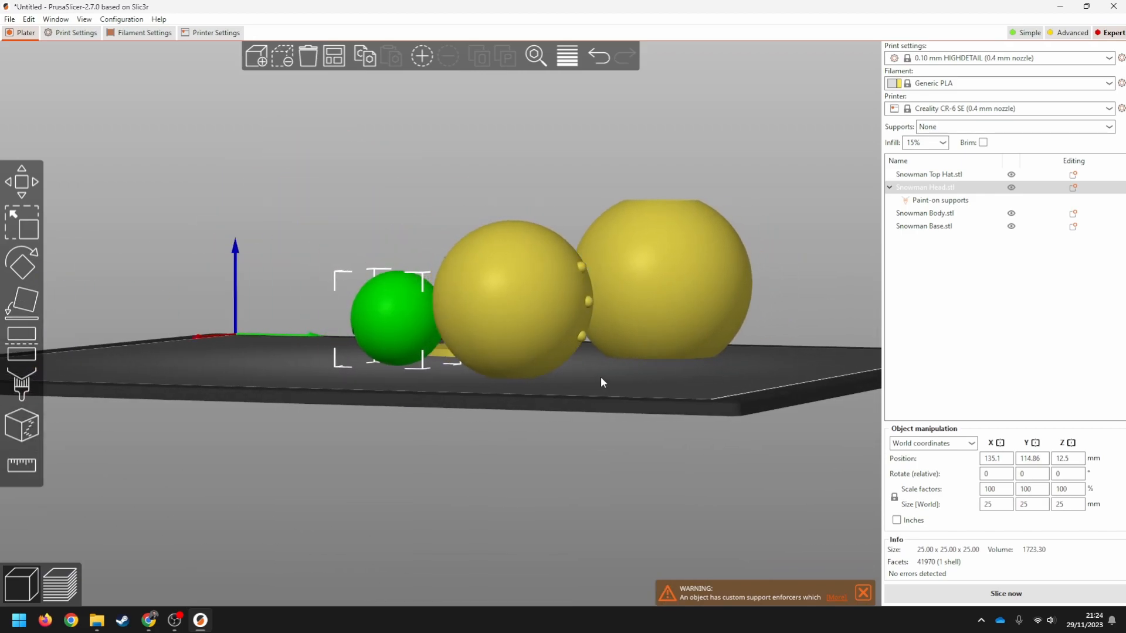
click(536, 312)
scroll(553, 292, up, 3)
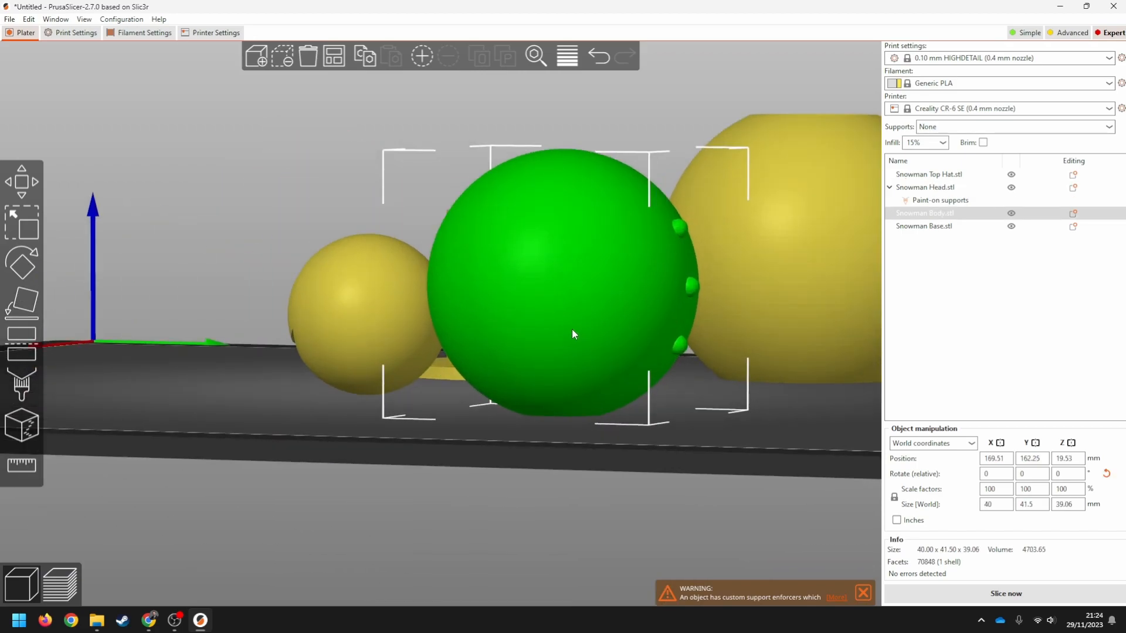
middle_drag(576, 329, 315, 358)
scroll(529, 436, up, 1)
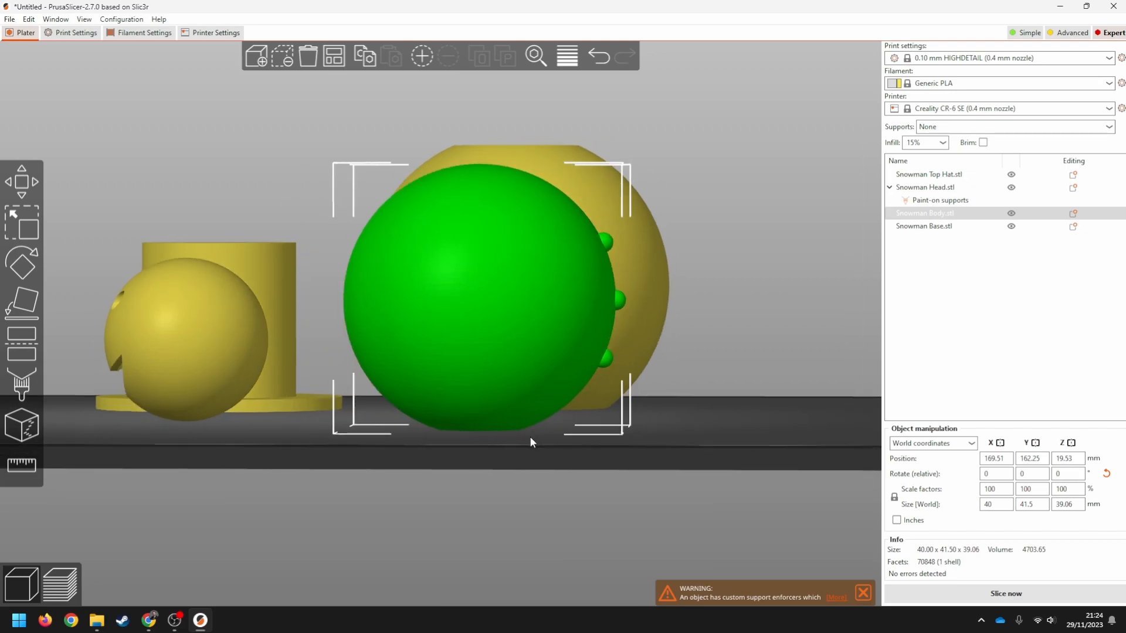
scroll(632, 349, up, 2)
scroll(651, 375, up, 1)
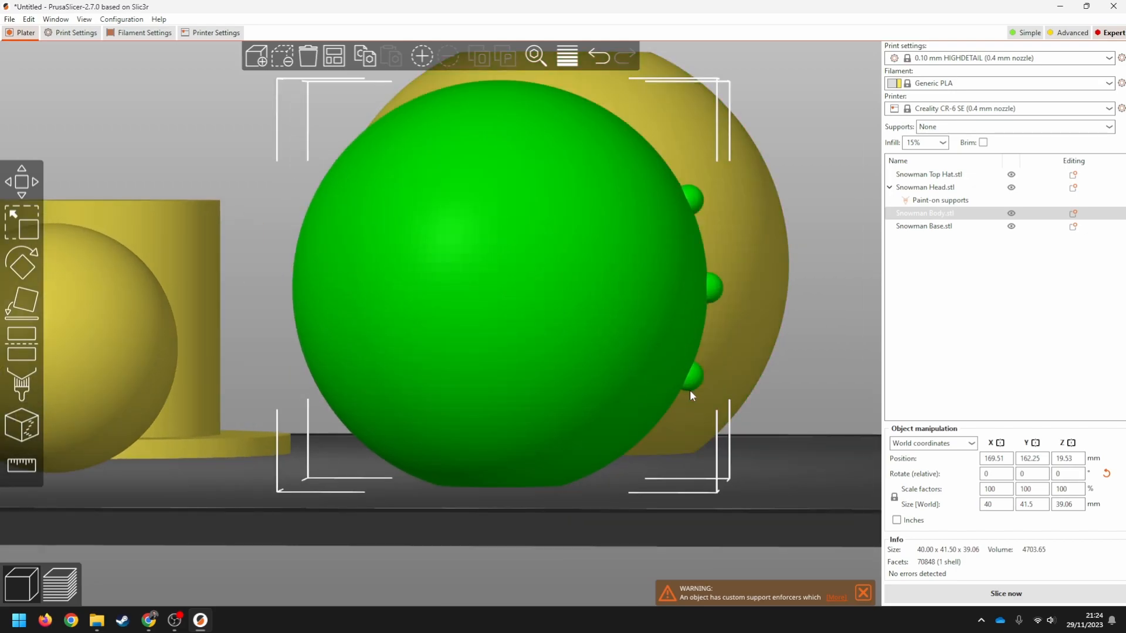
mouse_move(779, 479)
mouse_down()
mouse_move(747, 478)
mouse_move(769, 481)
mouse_up()
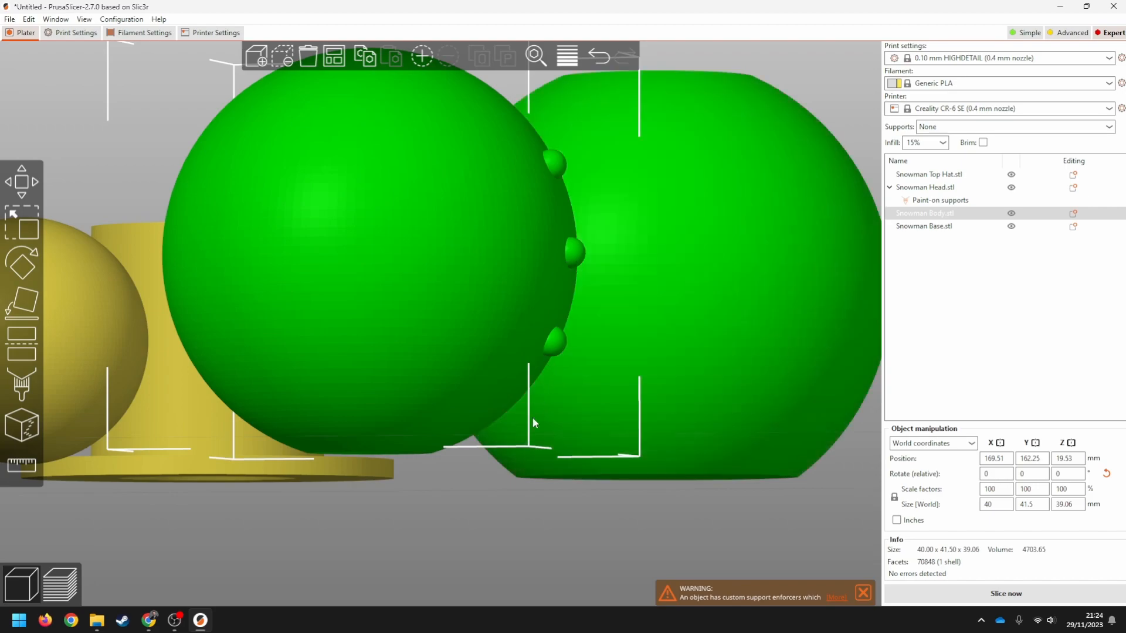
Start Paint-on supports for the body and paint a support enforcer on the underside of its lowest button
click(22, 384)
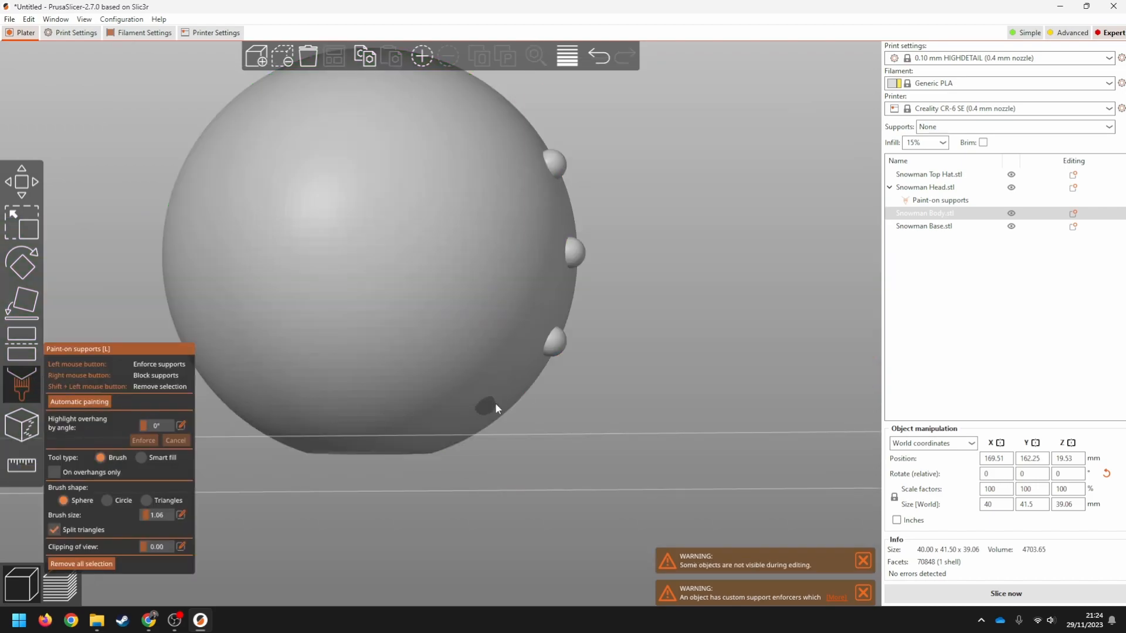
drag(631, 355, 635, 355)
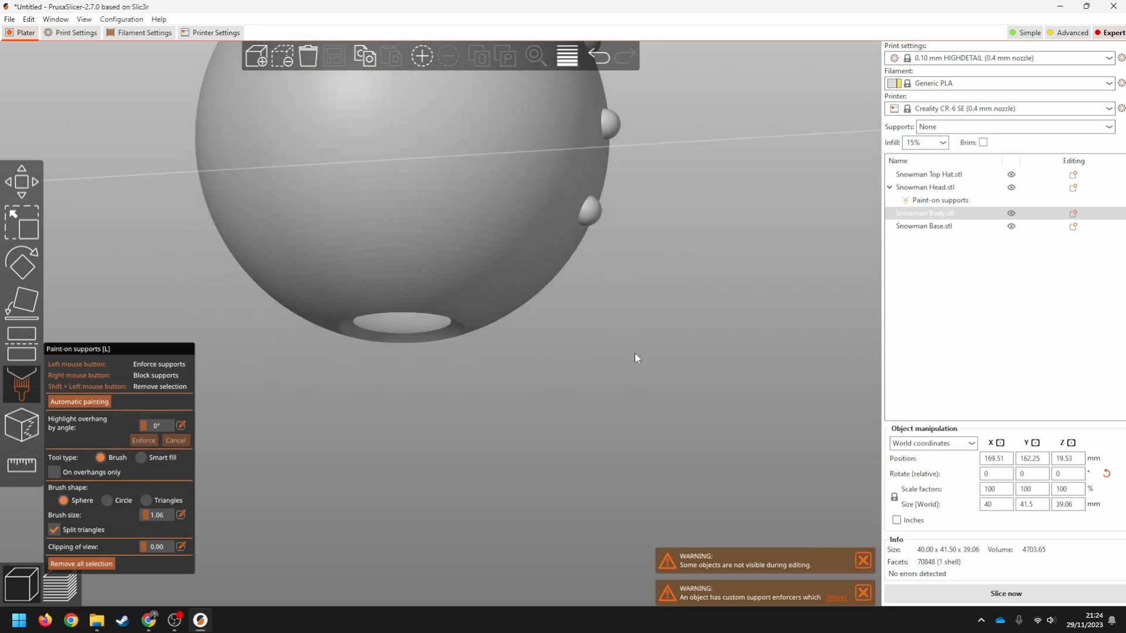
scroll(624, 194, up, 6)
right_drag(745, 244, 560, 447)
drag(605, 303, 580, 330)
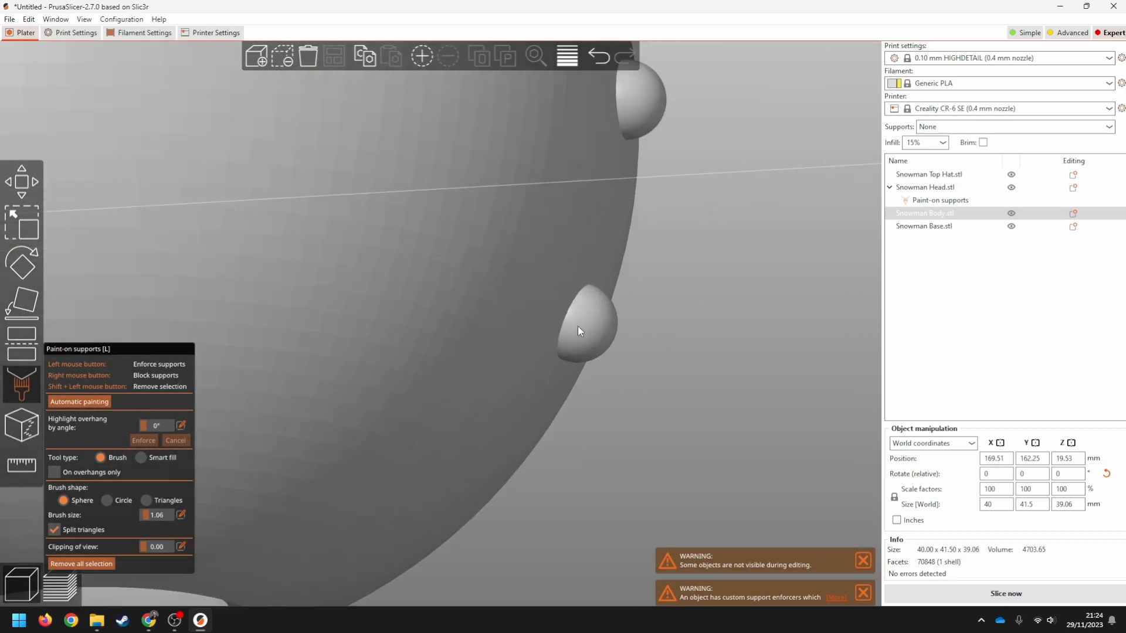
click(599, 356)
Paint separate support enforcer patches in a circle on the body's underside, spaced around its round recess
mouse_move(635, 388)
mouse_down()
mouse_move(661, 387)
mouse_move(642, 371)
mouse_move(513, 341)
mouse_up()
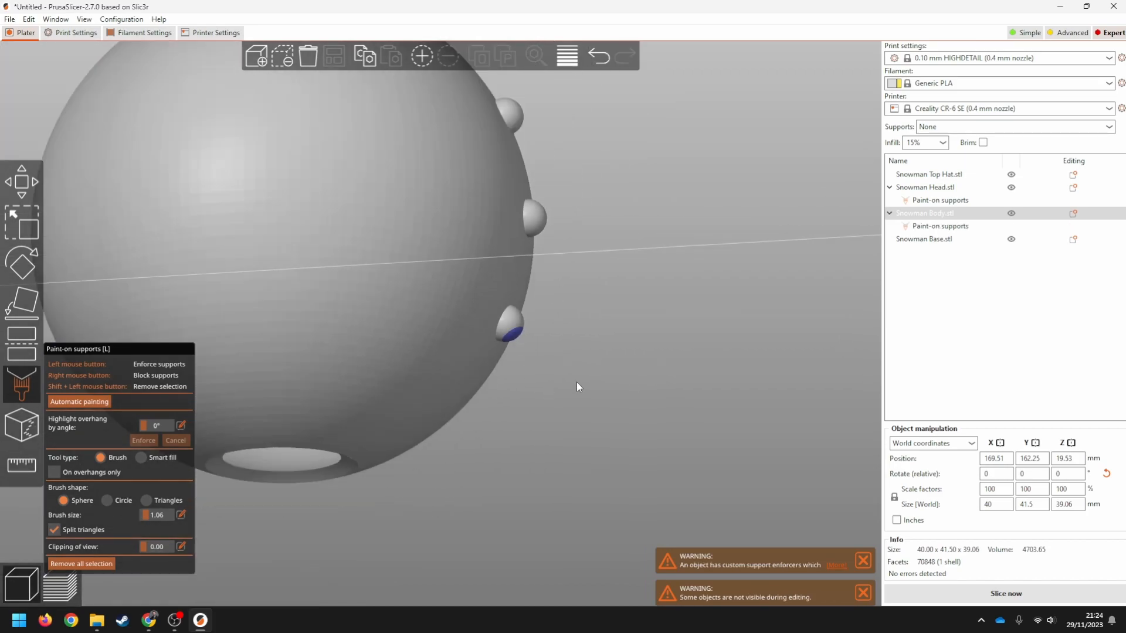
click(279, 409)
drag(466, 474, 489, 428)
scroll(434, 447, down, 15)
scroll(479, 168, up, 6)
drag(479, 167, 500, 415)
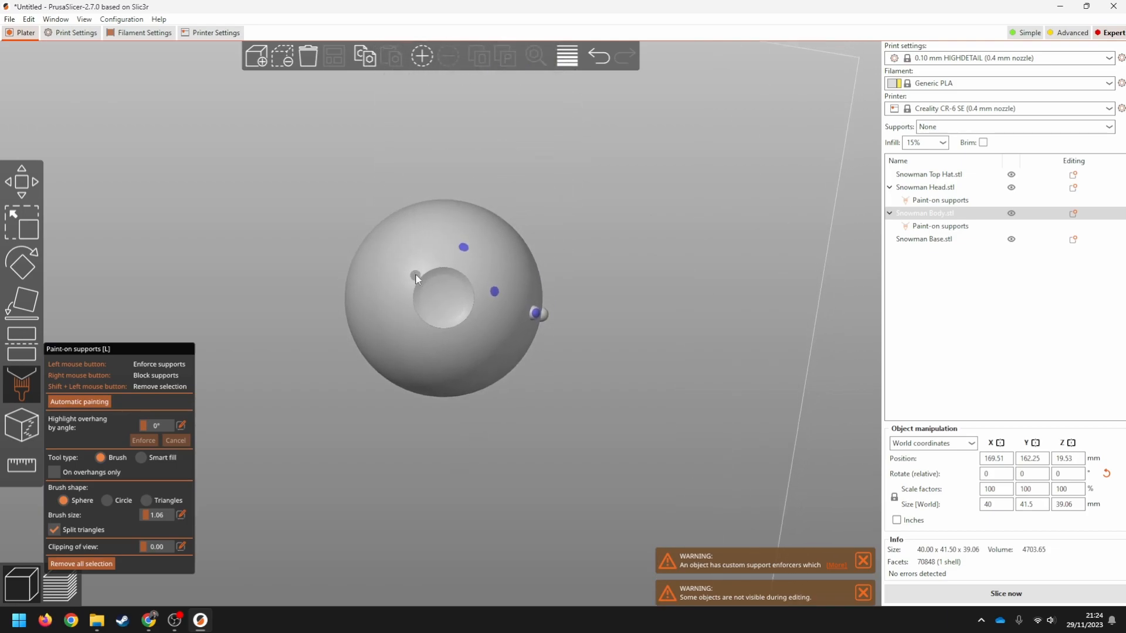
scroll(416, 281, up, 5)
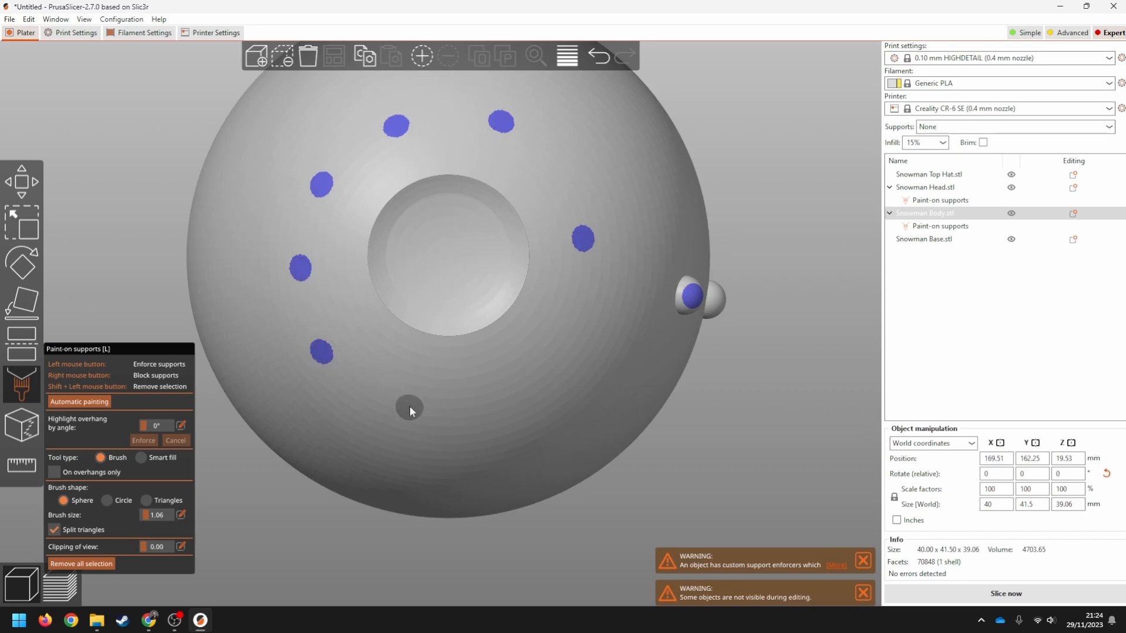
click(577, 303)
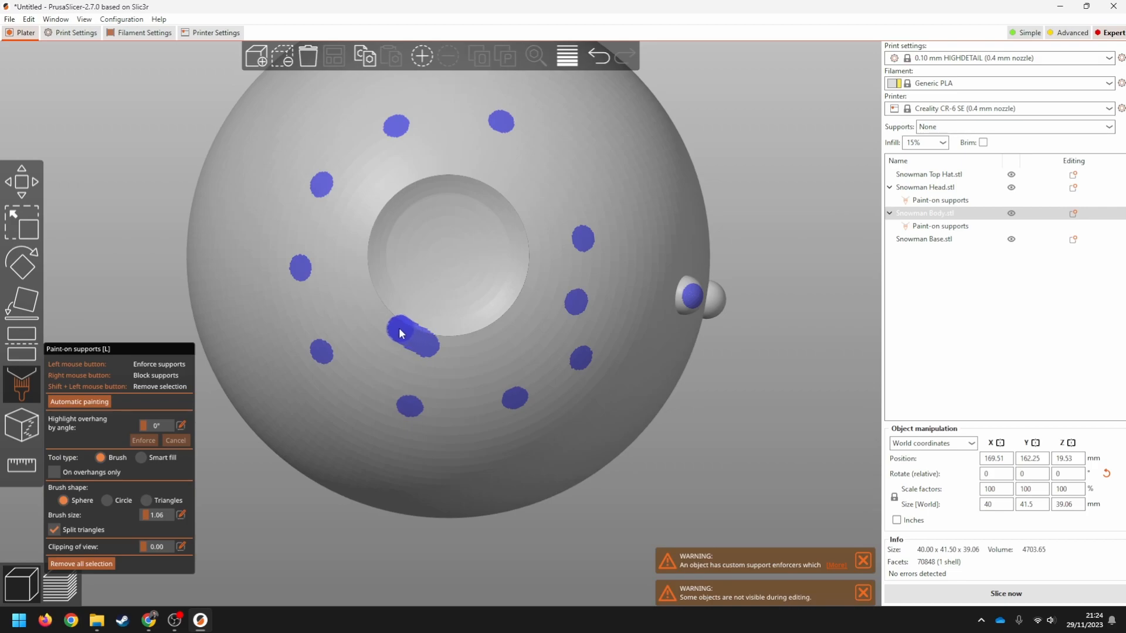
Paint a closed ring of support enforcers along the rim of the body's bottom recess, and finish painting its supports
mouse_move(364, 253)
mouse_down()
mouse_move(382, 202)
mouse_move(475, 179)
mouse_up()
drag(532, 237, 530, 294)
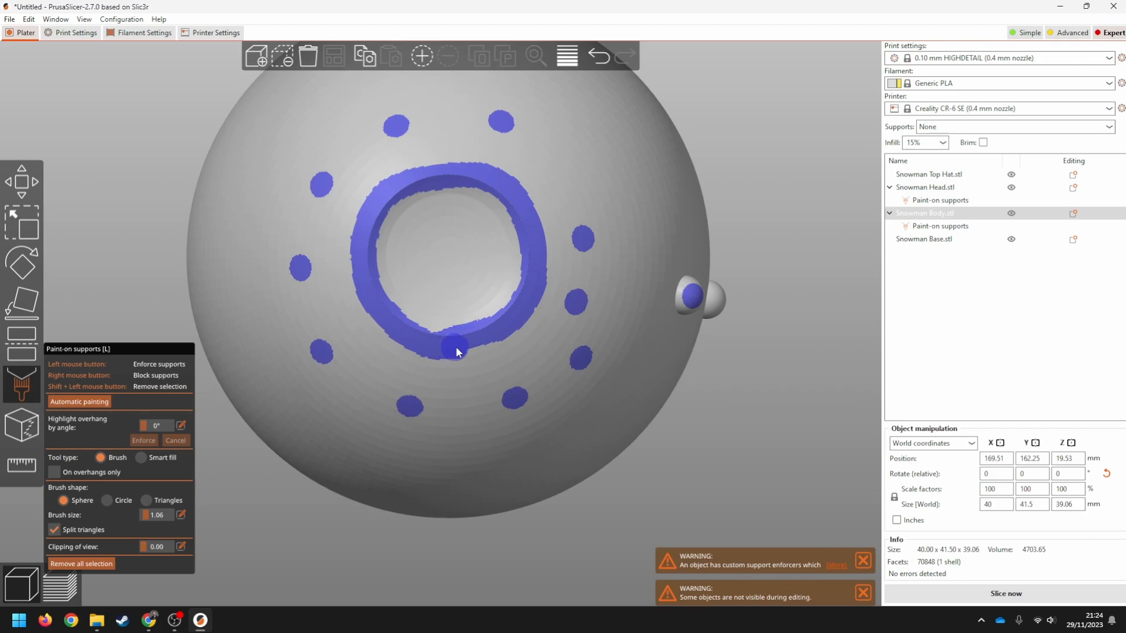
scroll(558, 343, down, 5)
drag(657, 126, 633, 229)
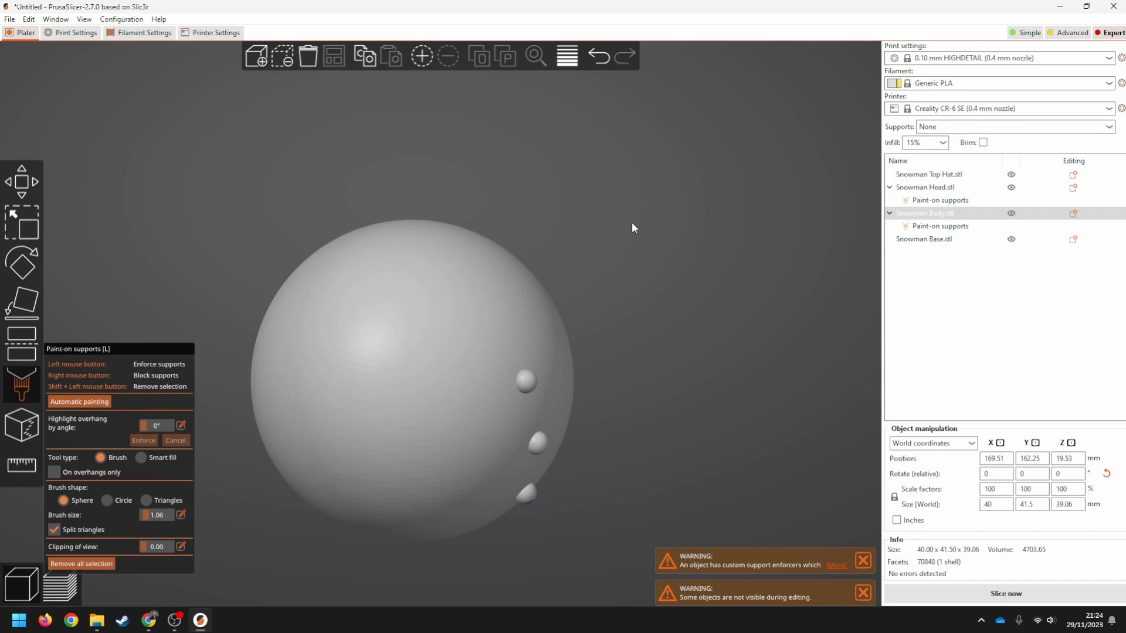
click(27, 374)
scroll(320, 385, down, 5)
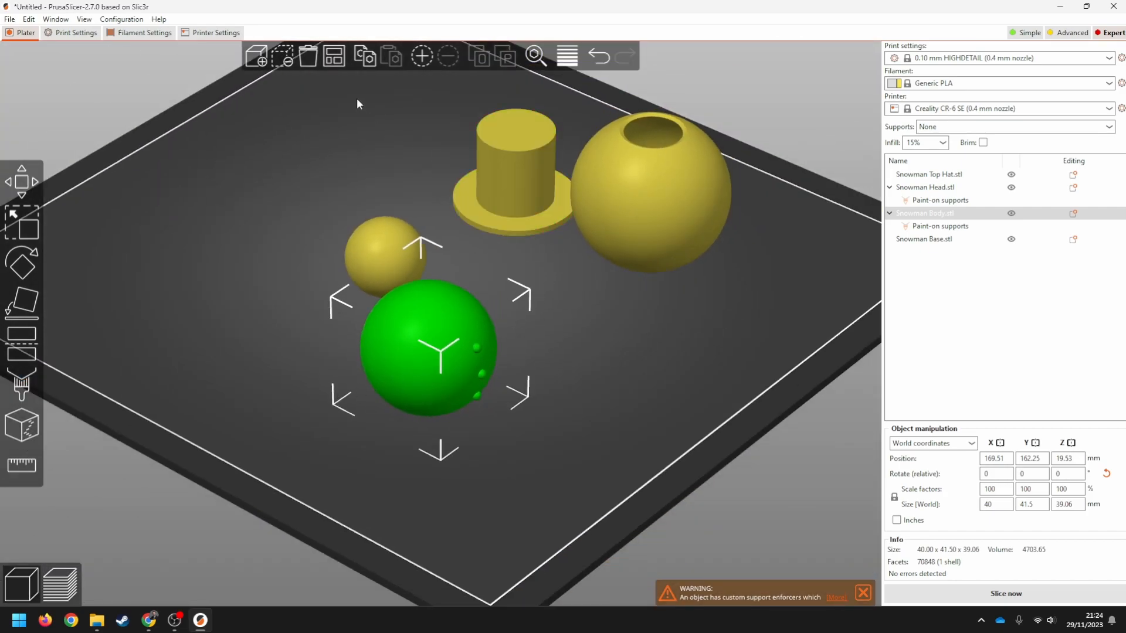
Auto-arrange all the snowman parts on the bed and check their new placement
click(334, 57)
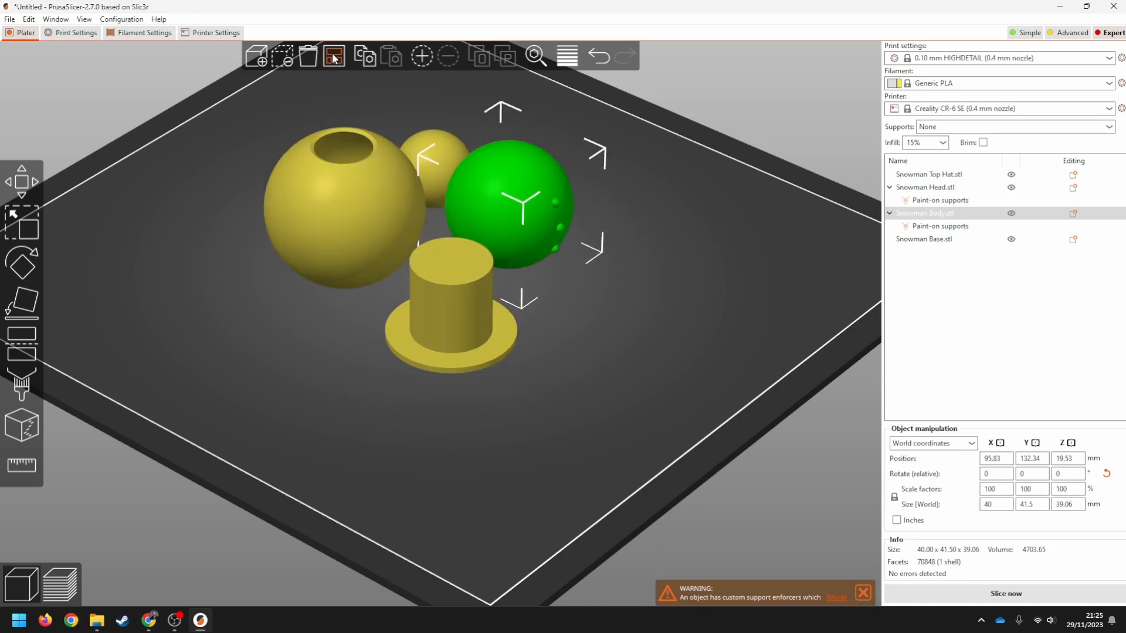
drag(652, 266, 629, 280)
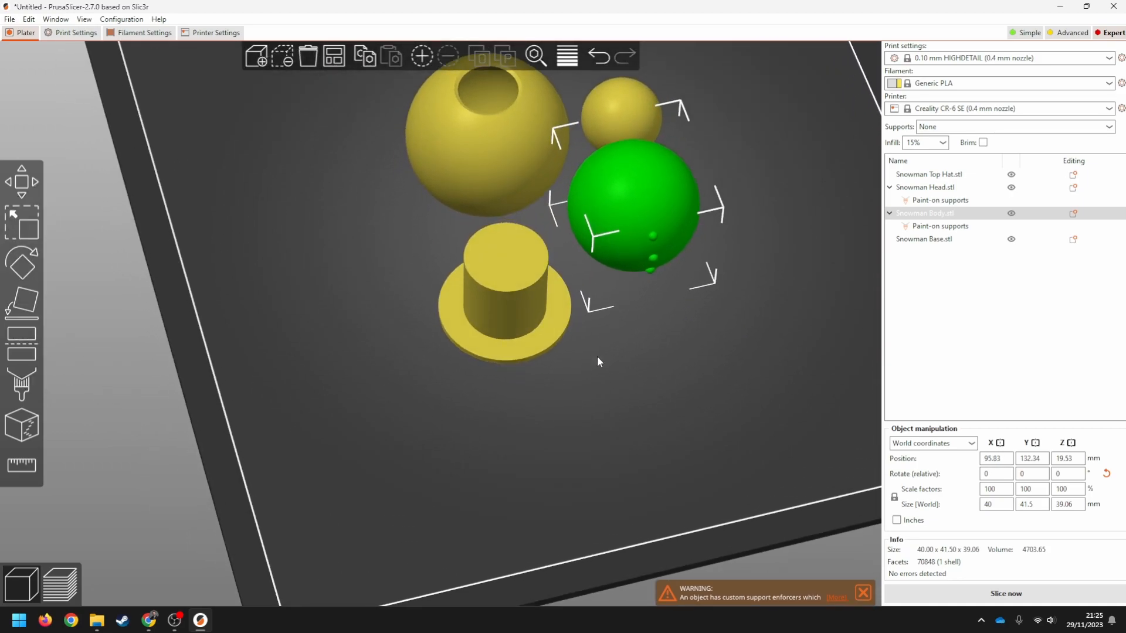
right_drag(675, 328, 476, 441)
mouse_move(522, 418)
mouse_down()
mouse_move(511, 403)
mouse_move(525, 415)
mouse_up()
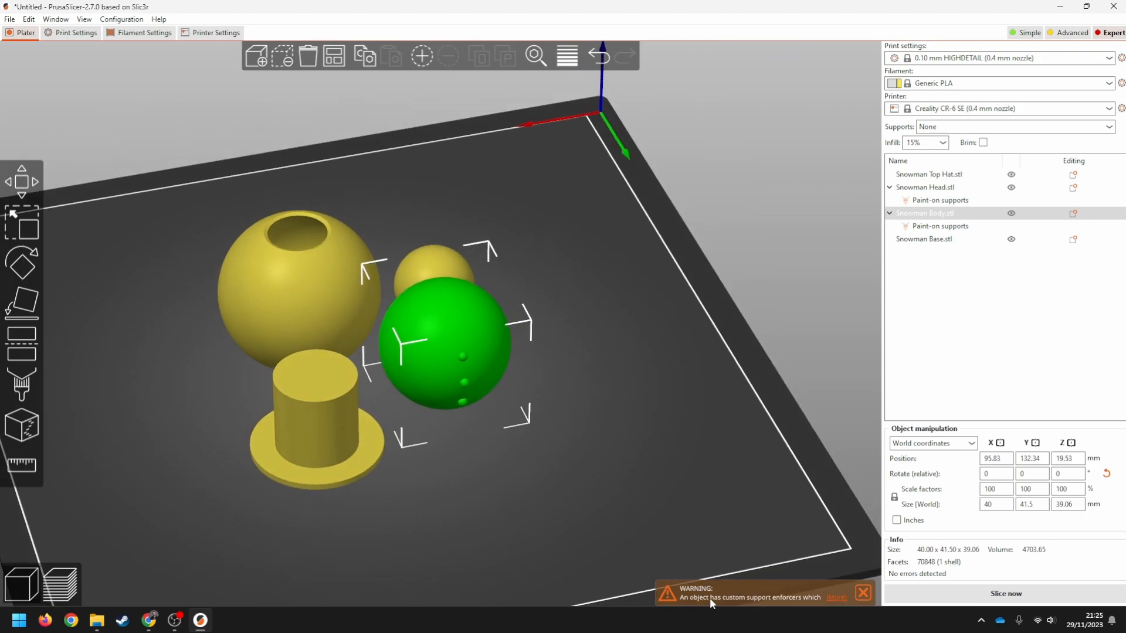
Set supports to "For support enforcers only", accept enabling Detect bridging perimeters, and deselect the body
click(835, 598)
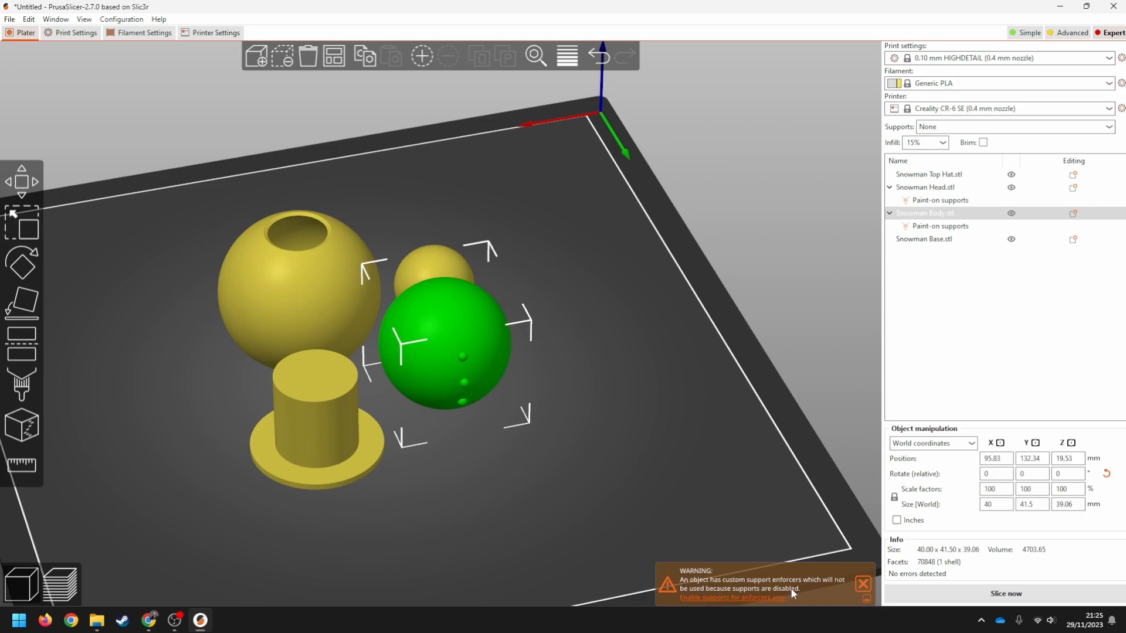
click(1056, 130)
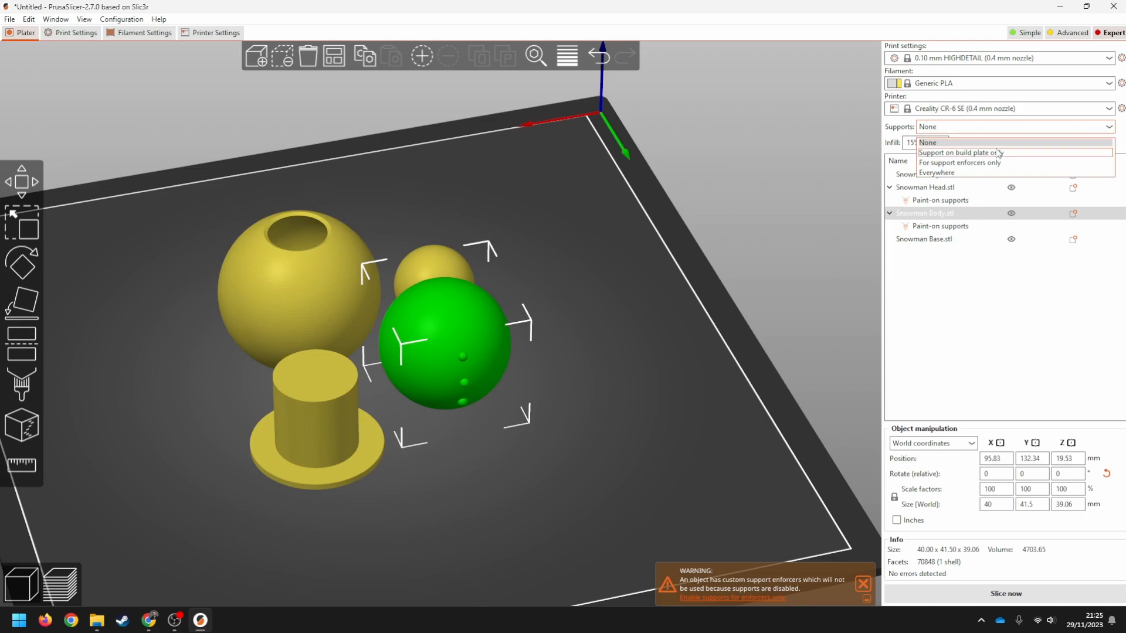
click(981, 163)
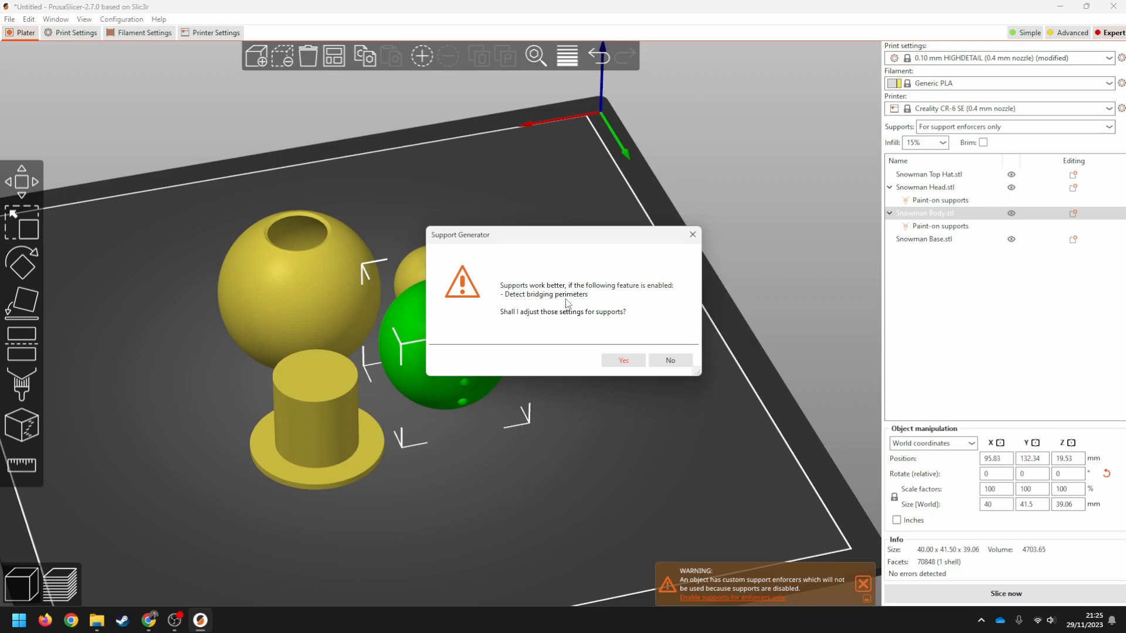
click(627, 360)
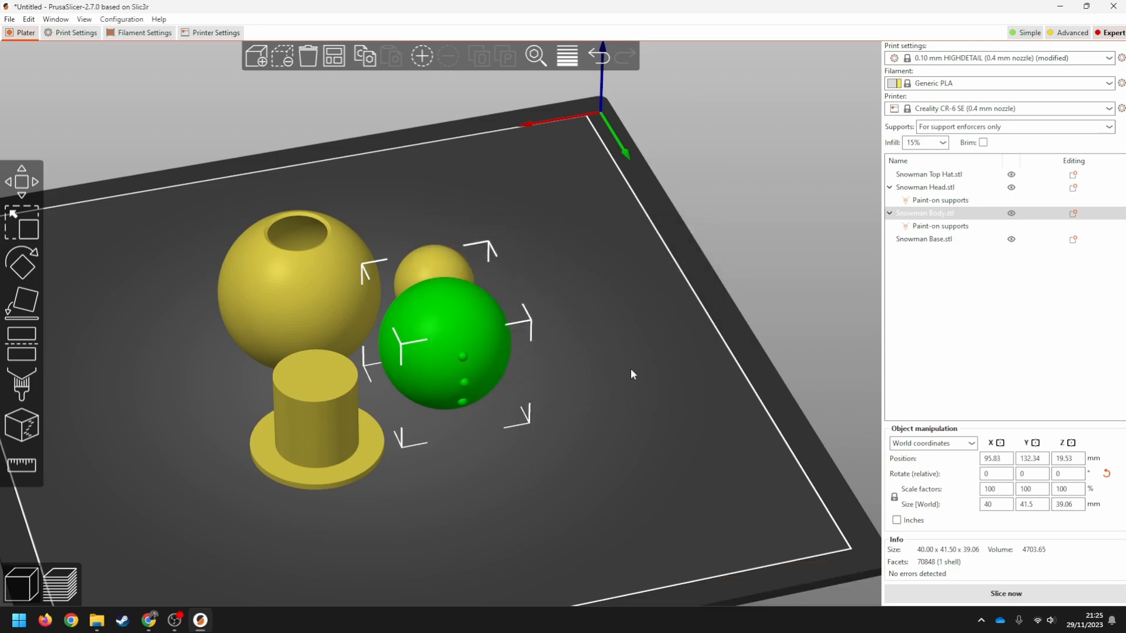
click(791, 329)
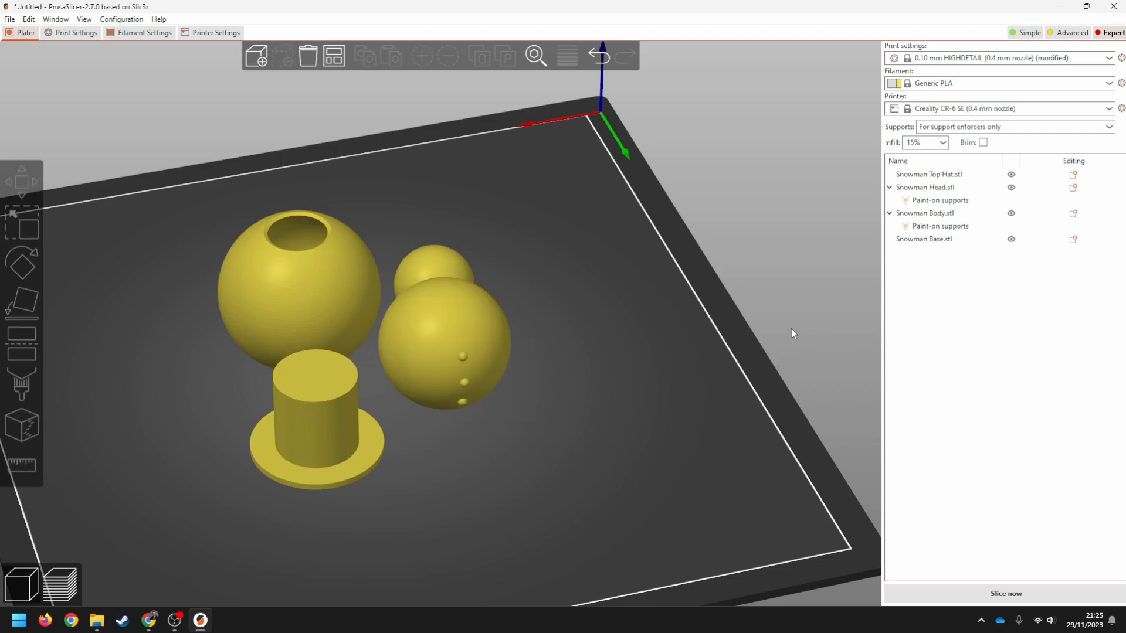
Switch the print settings to the 0.20 mm NORMAL (0.4 mm nozzle) preset, transferring the unsaved support changes to it
drag(637, 421, 644, 411)
mouse_move(627, 409)
mouse_down()
mouse_move(533, 422)
mouse_move(635, 422)
mouse_up()
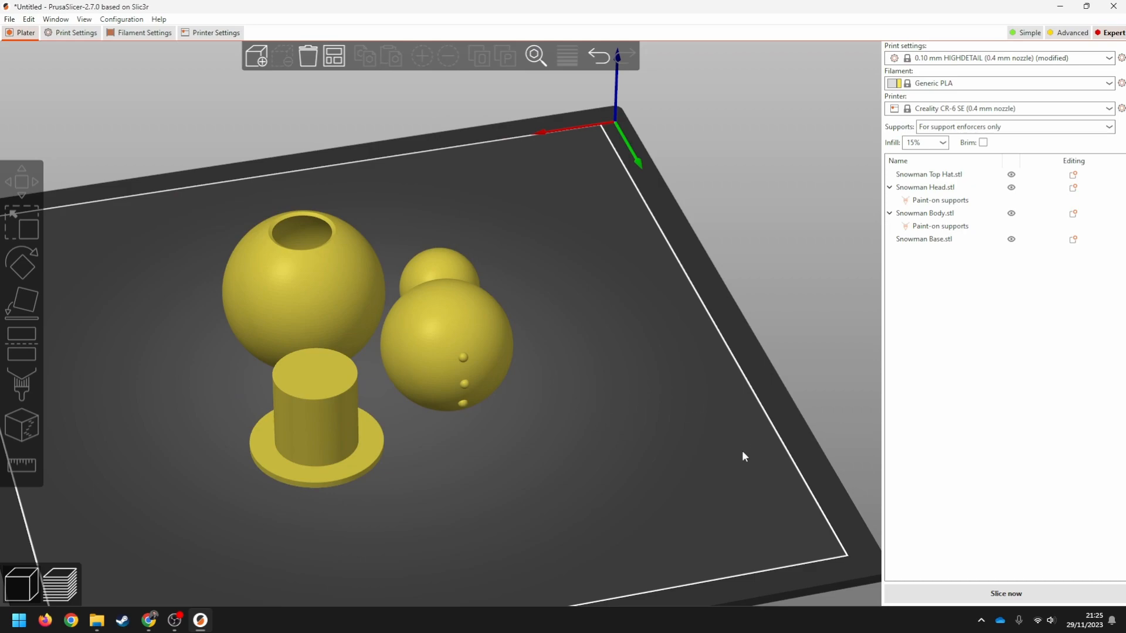
click(949, 58)
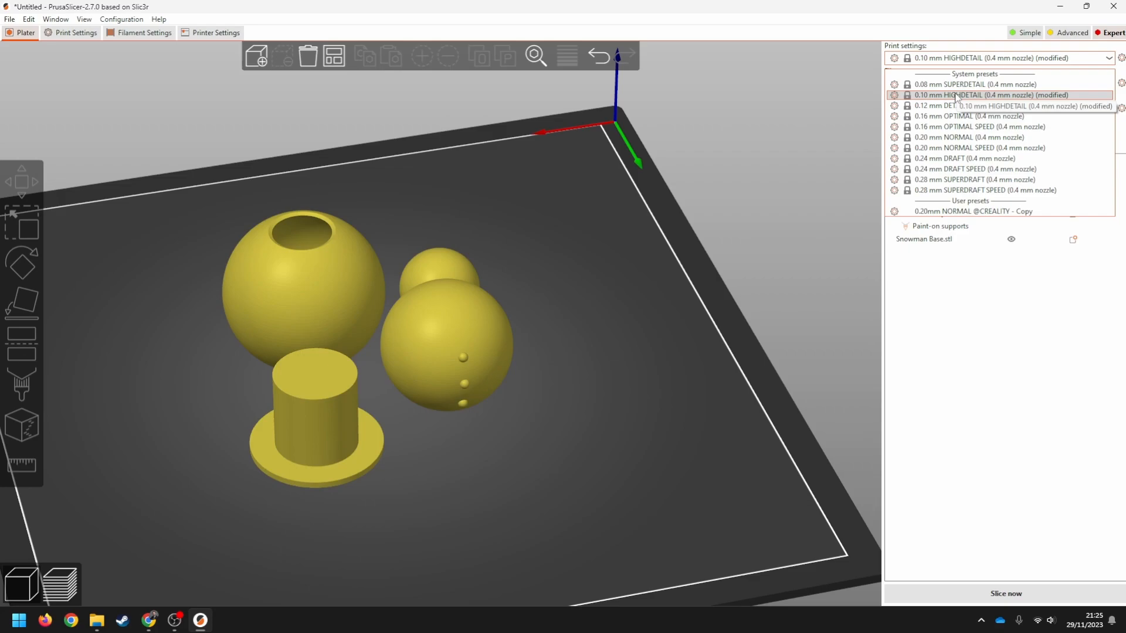
click(950, 141)
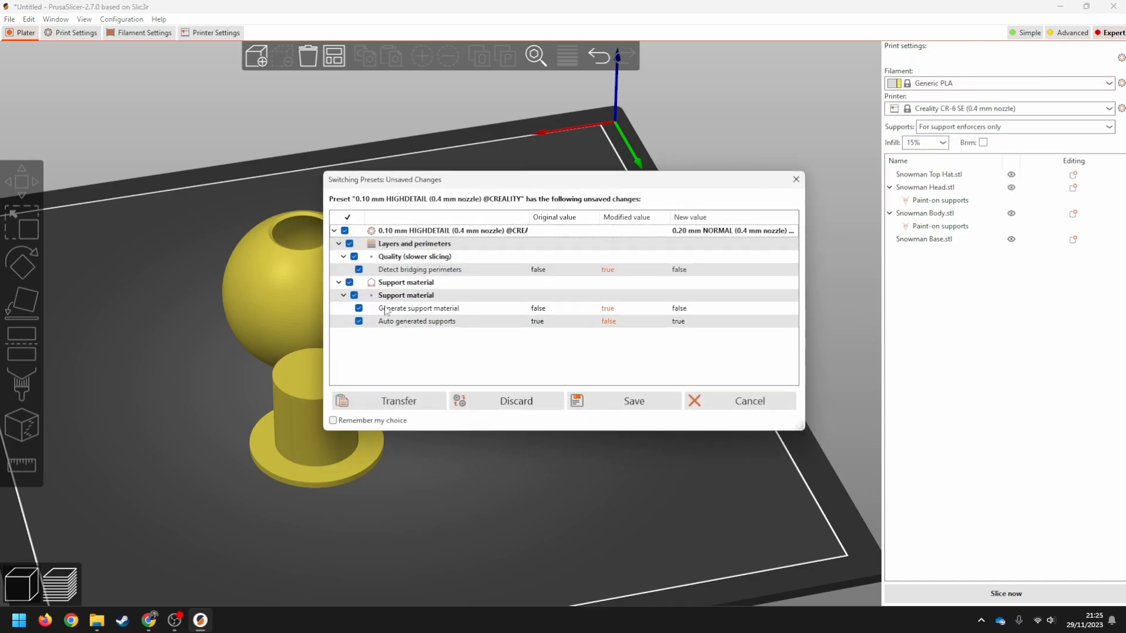
click(400, 402)
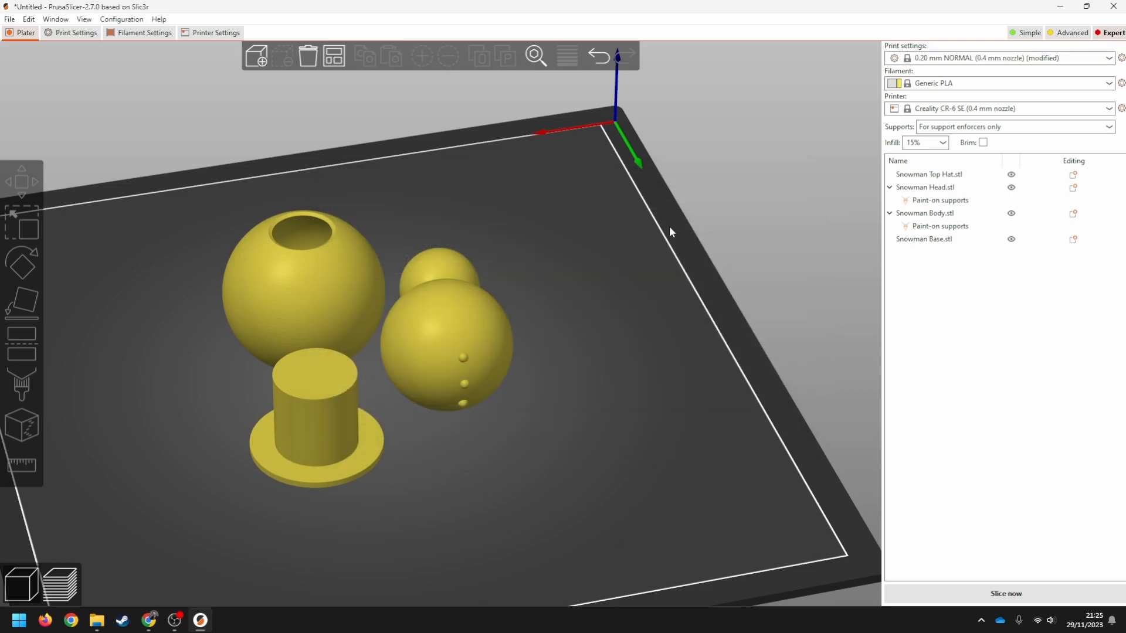
Set the infill to 5% and slice the plate
click(942, 143)
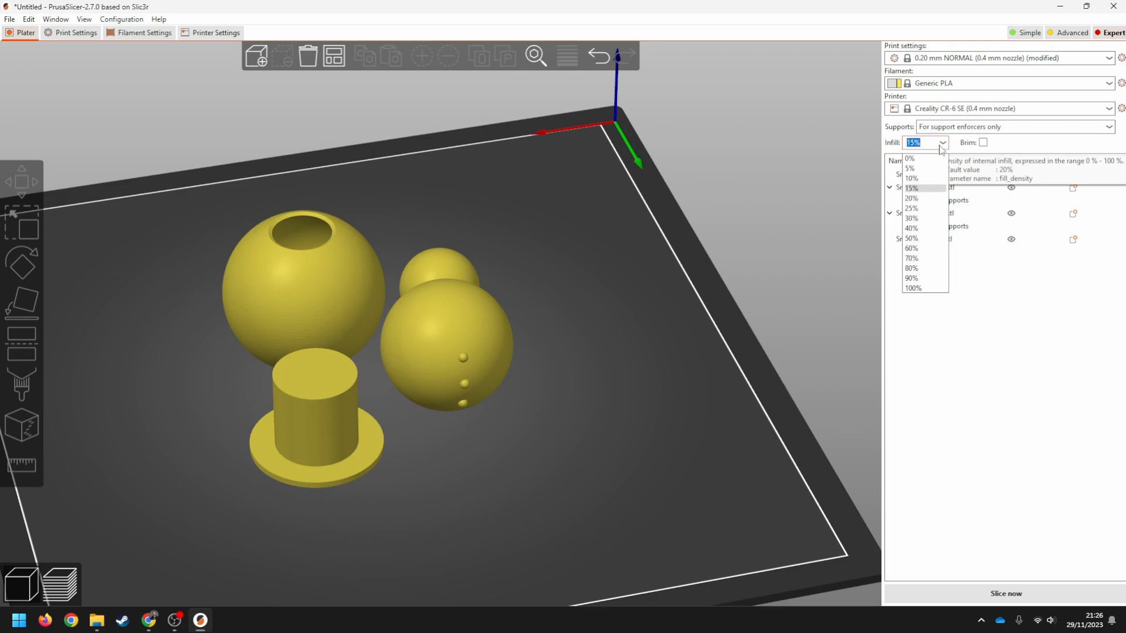
click(916, 172)
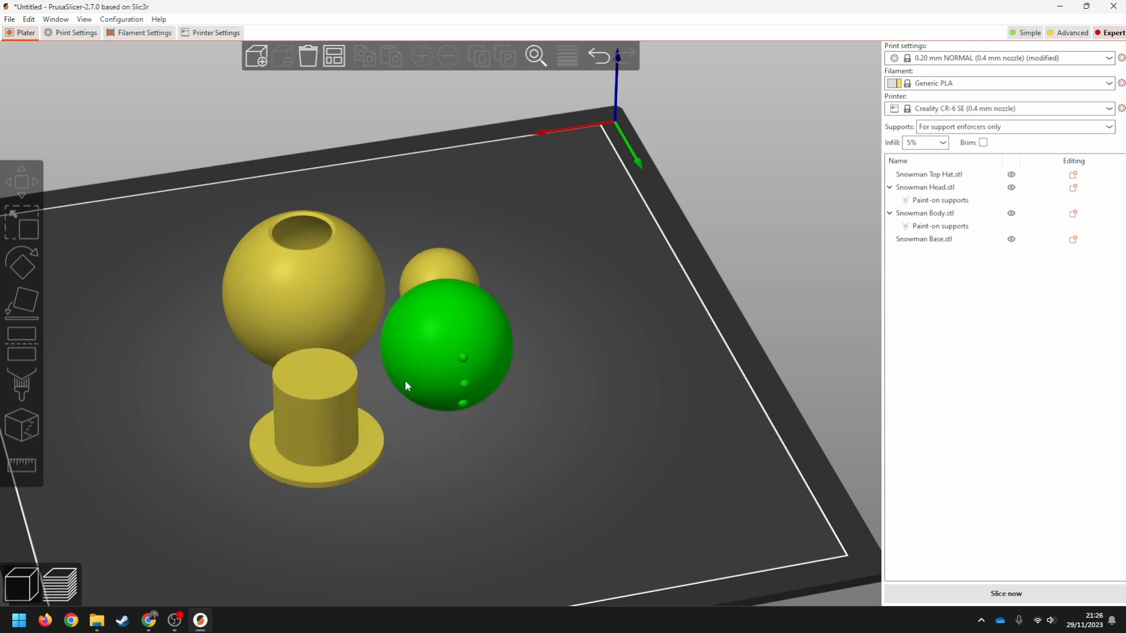
click(971, 598)
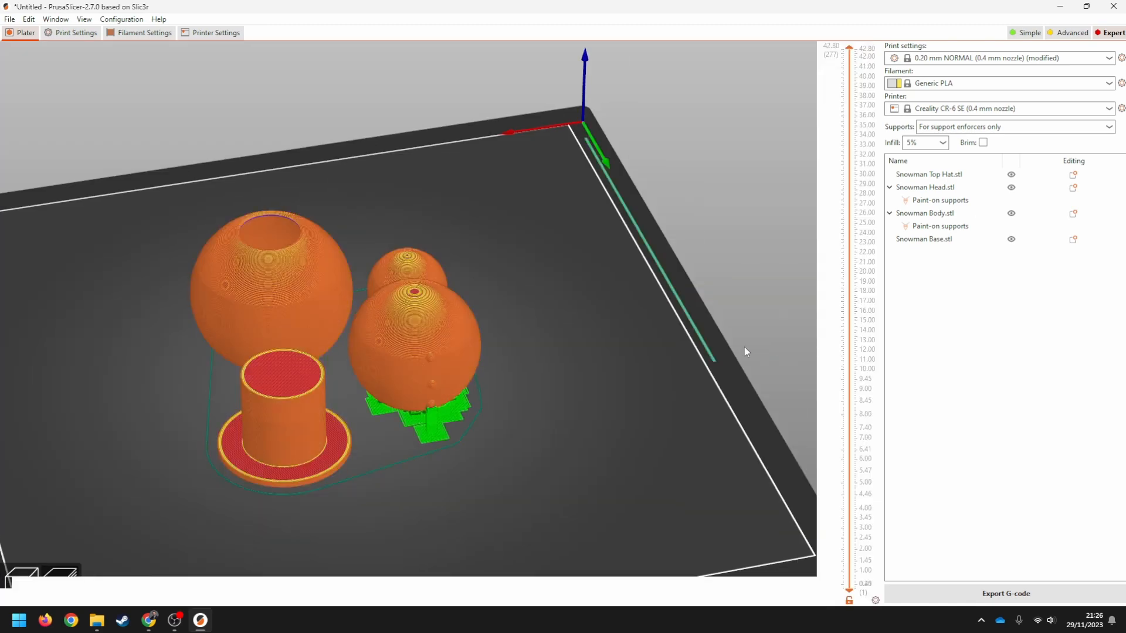
right_drag(545, 380, 678, 366)
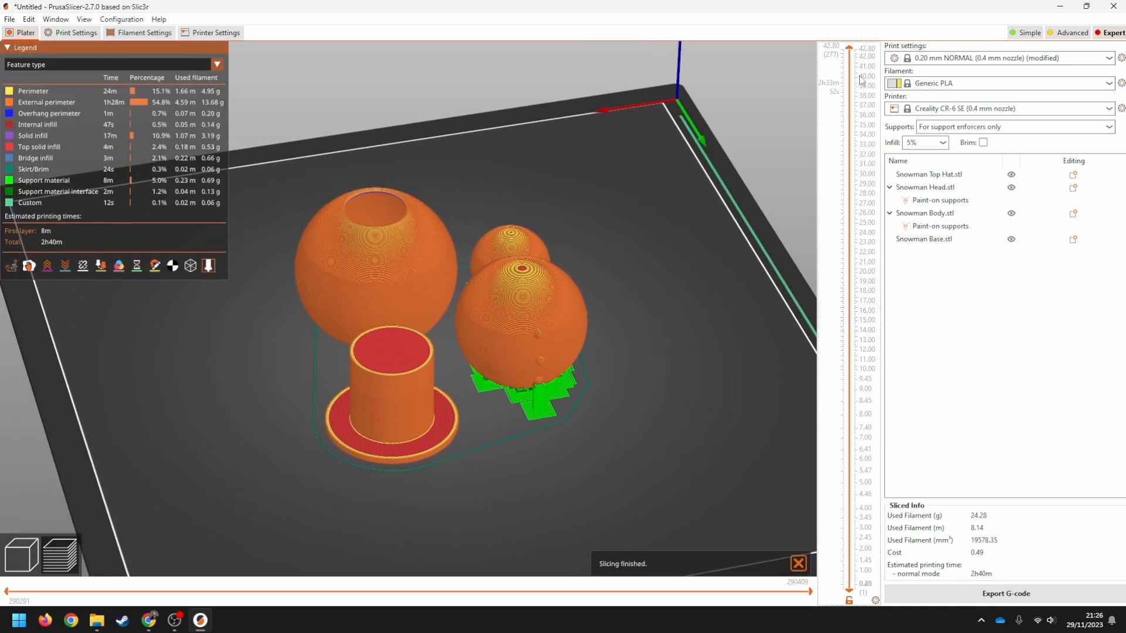
Examine the sliced lower layers and supports of the head and body, cutting the preview at 1.40 mm and 7.34 mm
click(848, 47)
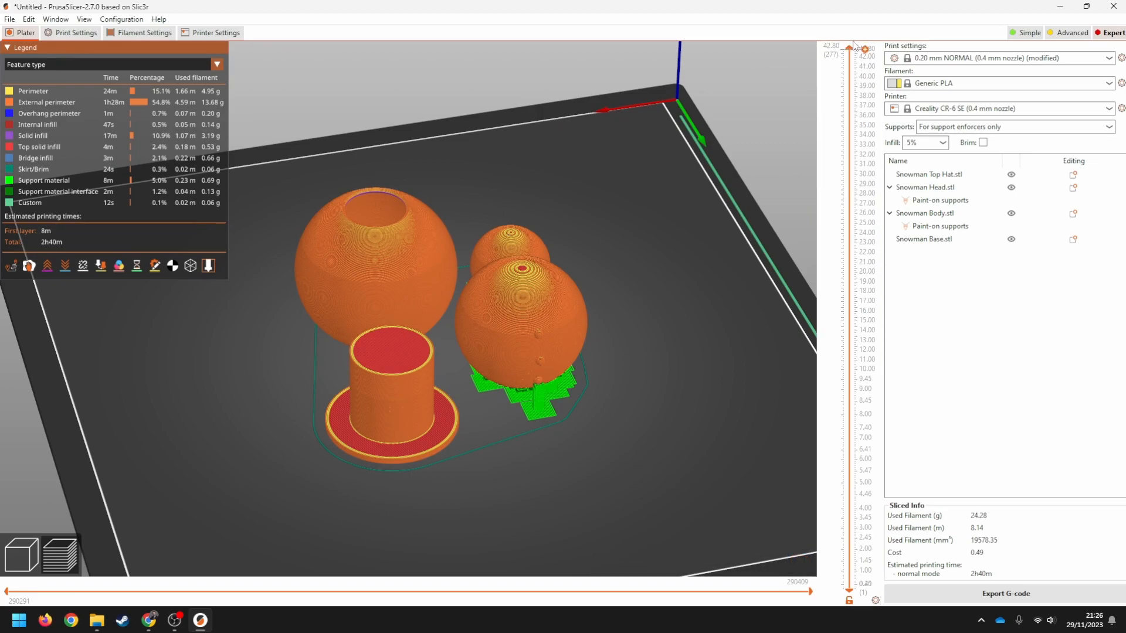
mouse_move(652, 352)
mouse_down()
mouse_move(668, 322)
mouse_move(660, 354)
mouse_up()
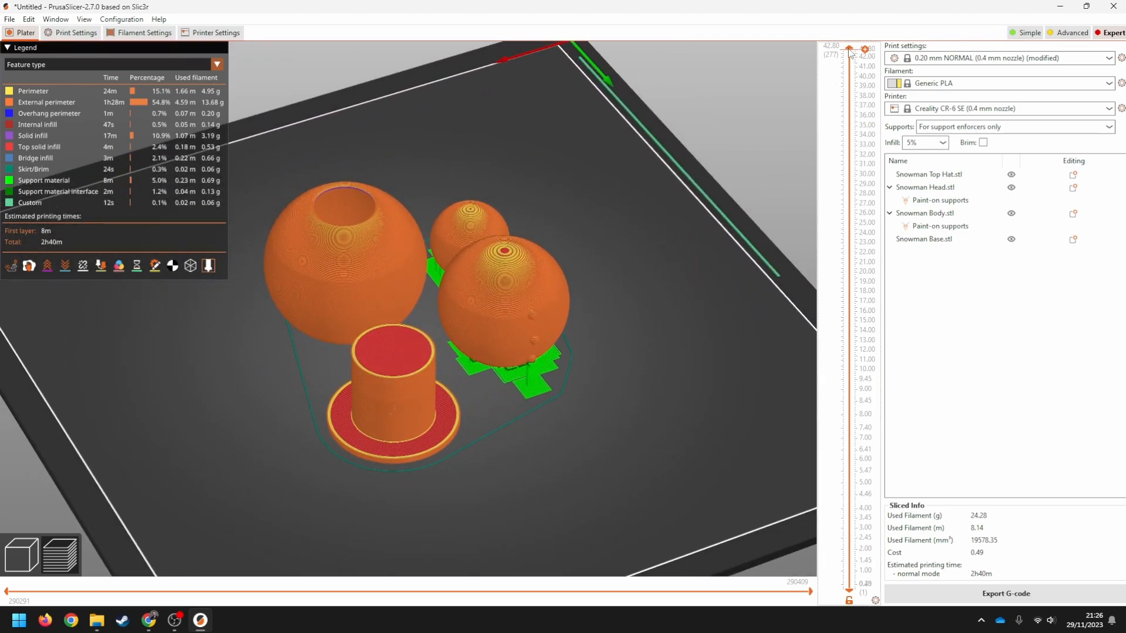
drag(849, 54, 751, 564)
scroll(504, 285, up, 5)
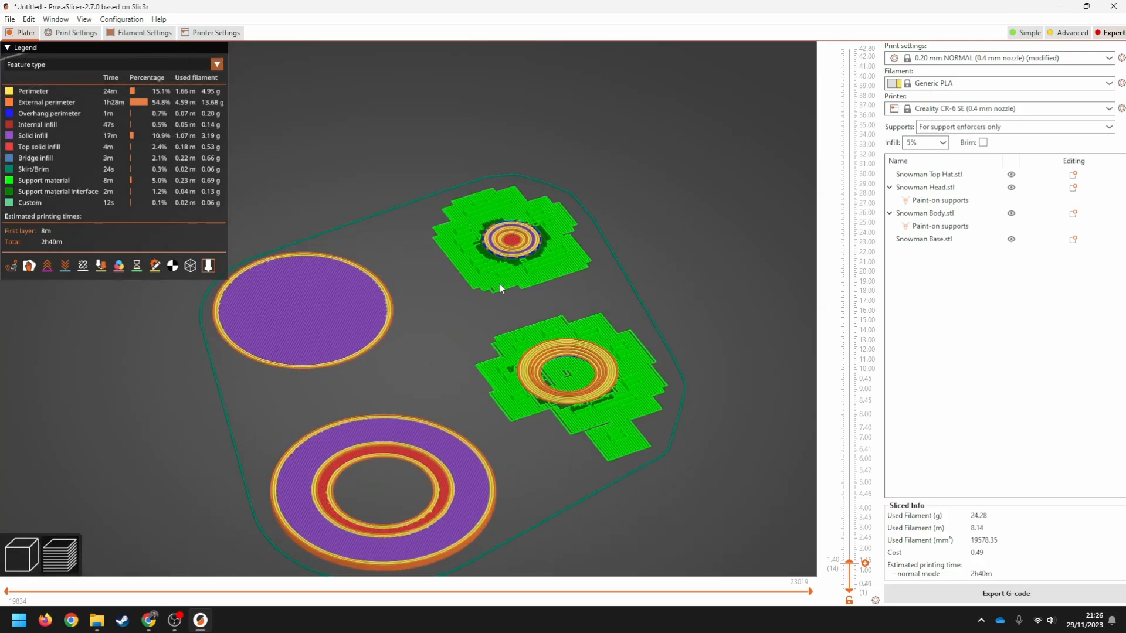
scroll(502, 343, up, 2)
right_drag(502, 356, 272, 349)
mouse_move(640, 273)
mouse_down()
mouse_move(600, 269)
mouse_move(629, 287)
mouse_move(649, 280)
mouse_move(650, 266)
mouse_up()
right_drag(704, 241, 565, 344)
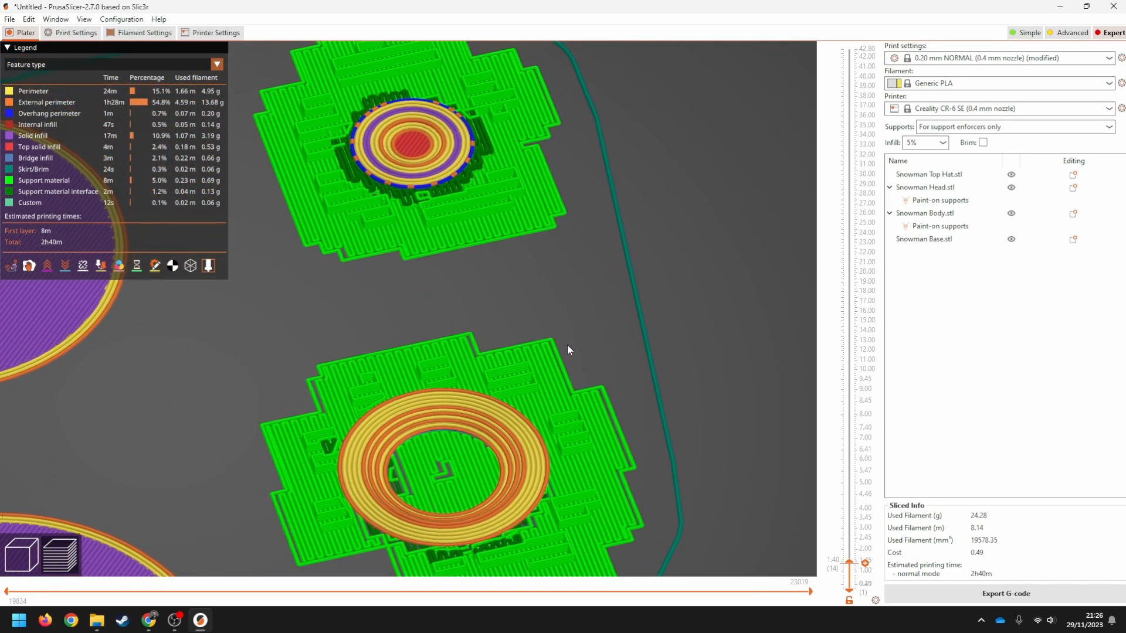
drag(849, 562, 865, 431)
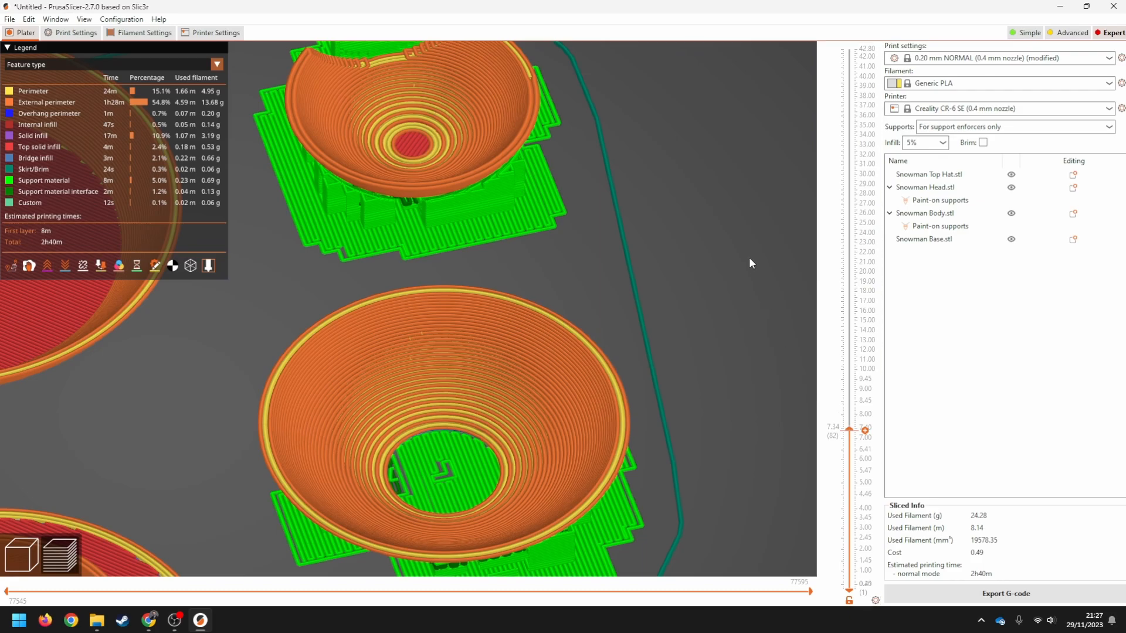
Inspect the painted supports around the partly built head from several angles, including a close low side view
drag(736, 195, 577, 214)
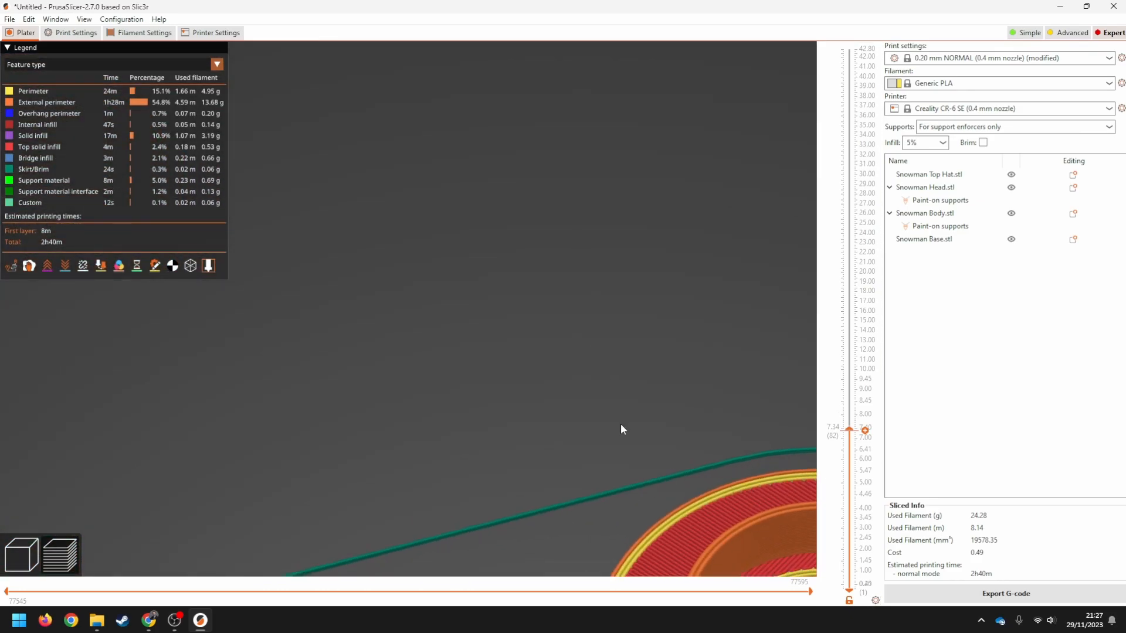
right_drag(621, 424, 495, 14)
scroll(494, 247, down, 5)
drag(495, 248, 597, 209)
right_drag(597, 208, 671, 27)
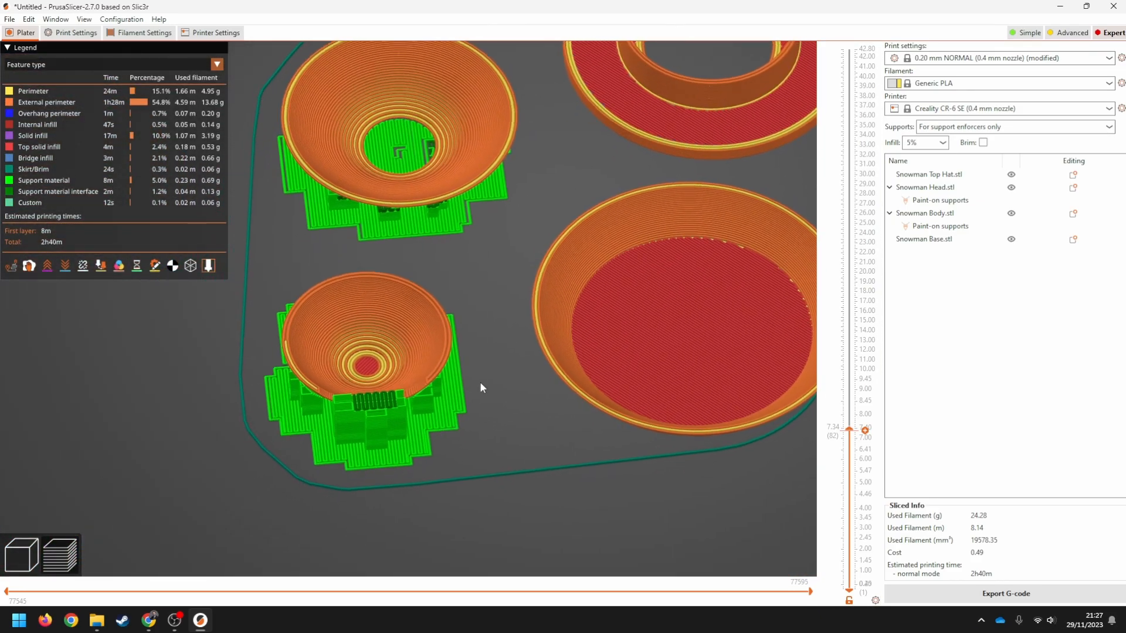
drag(470, 452, 538, 430)
scroll(531, 314, up, 3)
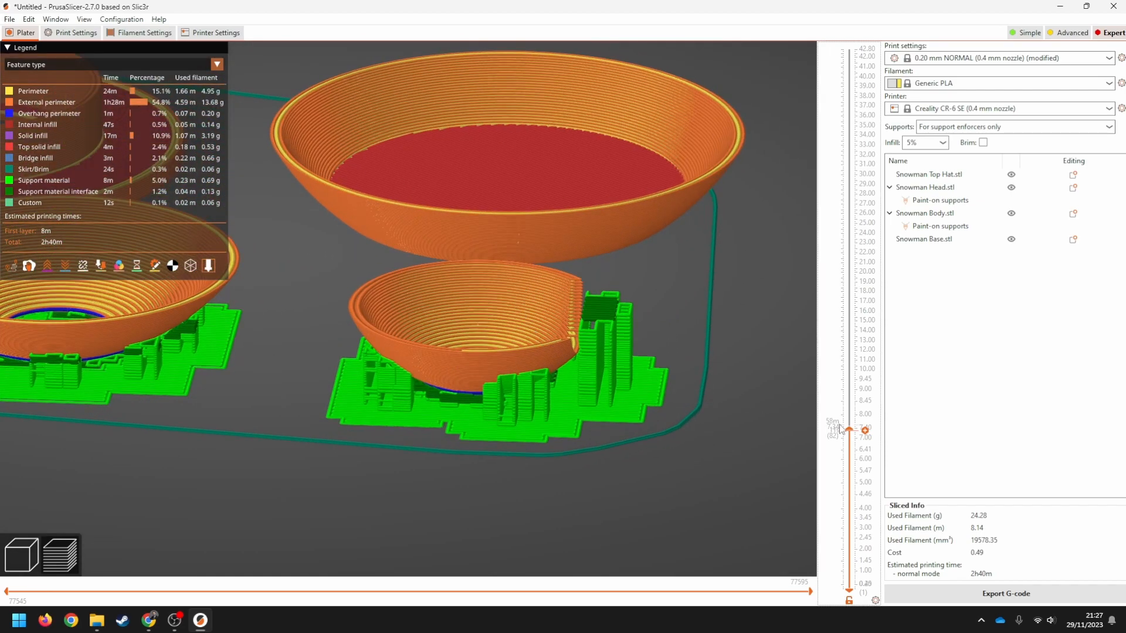
Restore the layer preview to the full 42.80 mm height and examine the completed head and its supports
drag(850, 431, 881, 47)
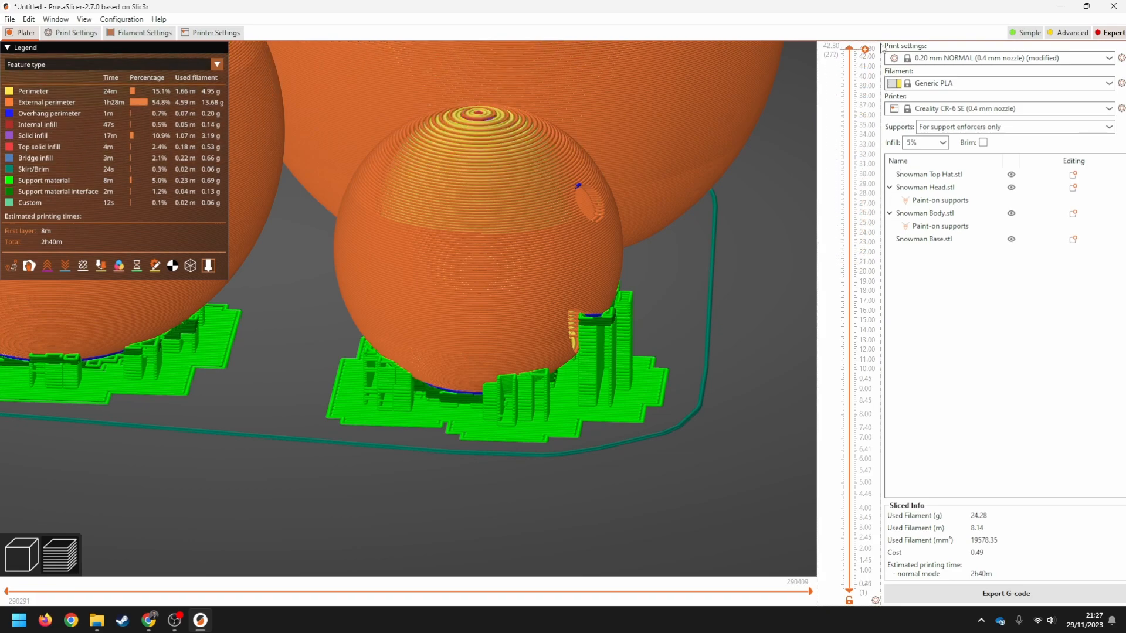
drag(692, 424, 675, 356)
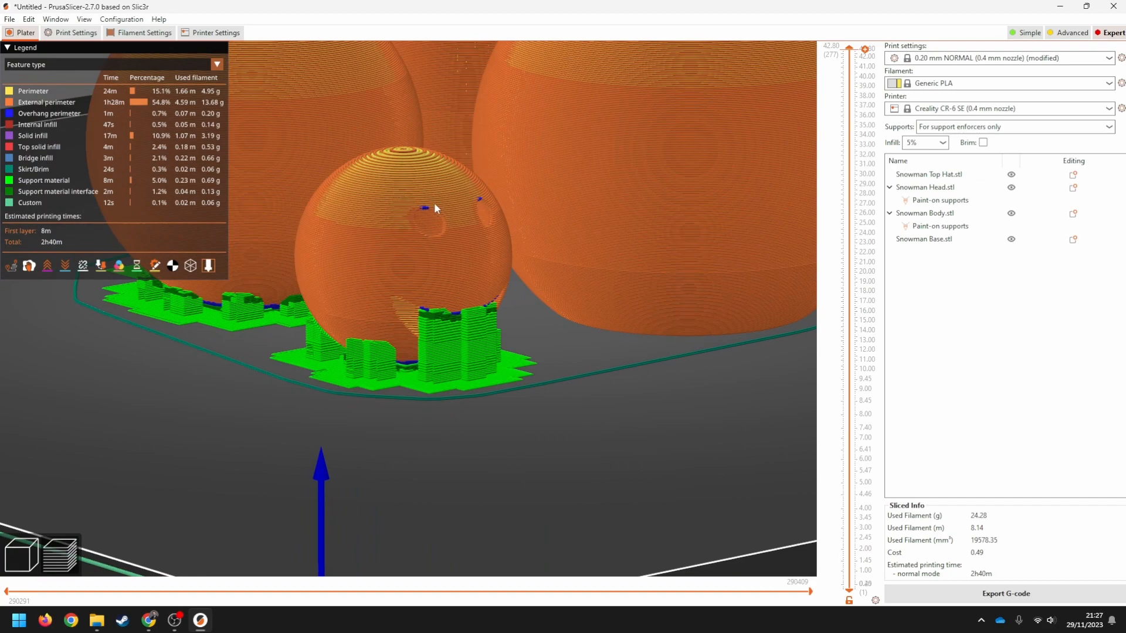
drag(551, 409, 628, 394)
middle_drag(601, 385, 695, 389)
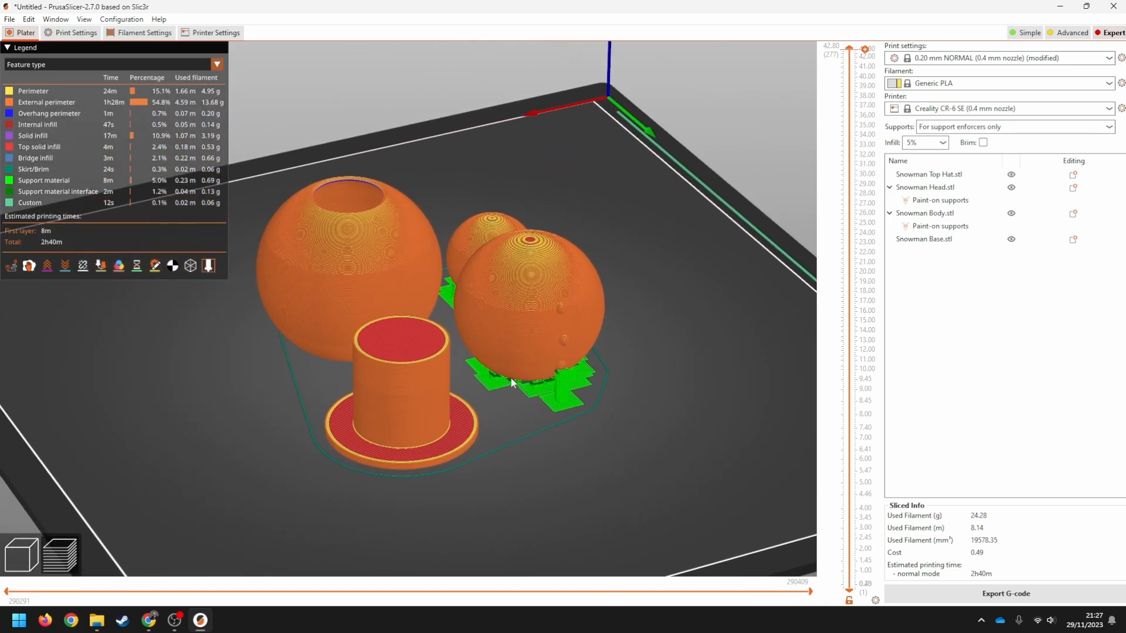